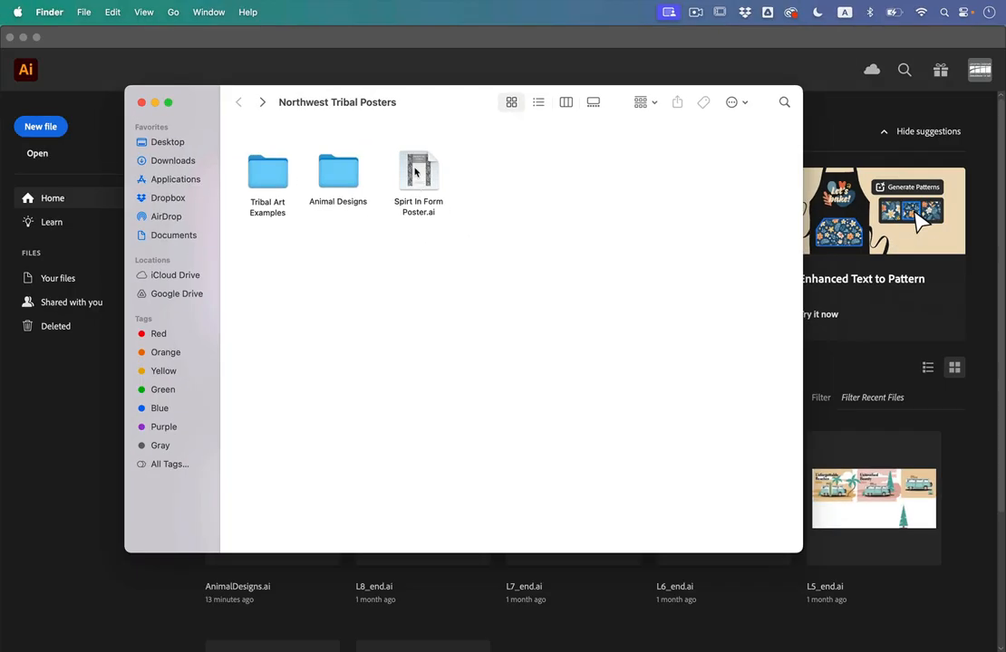
Open Spirt In Form Poster.ai and duplicate the poster artboard with its artwork beside the original.
double_click(416, 172)
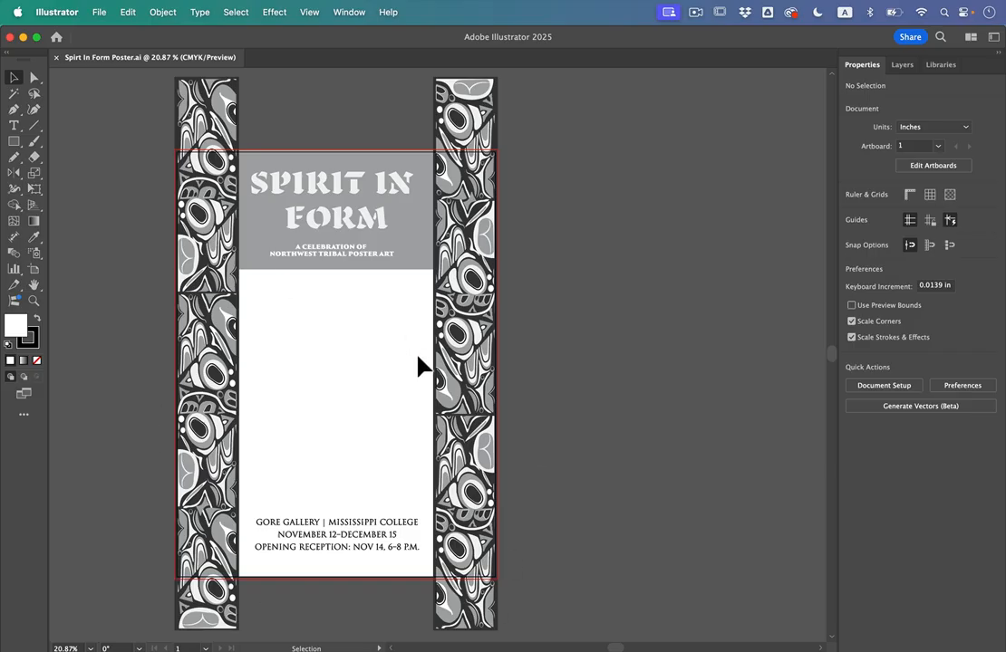
scroll(409, 370, "down", 4)
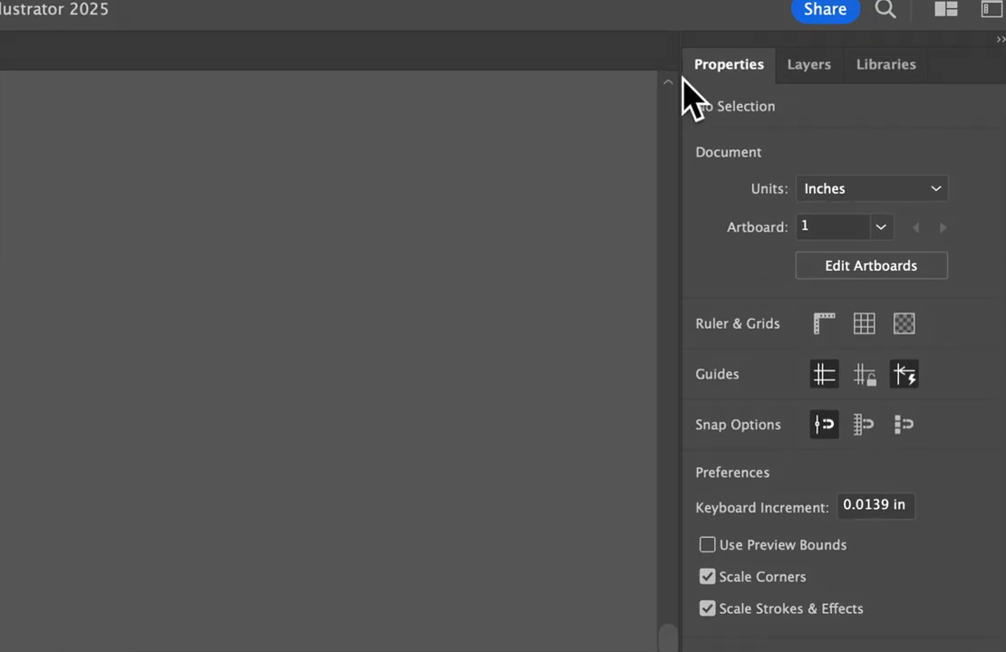
left_click(871, 267)
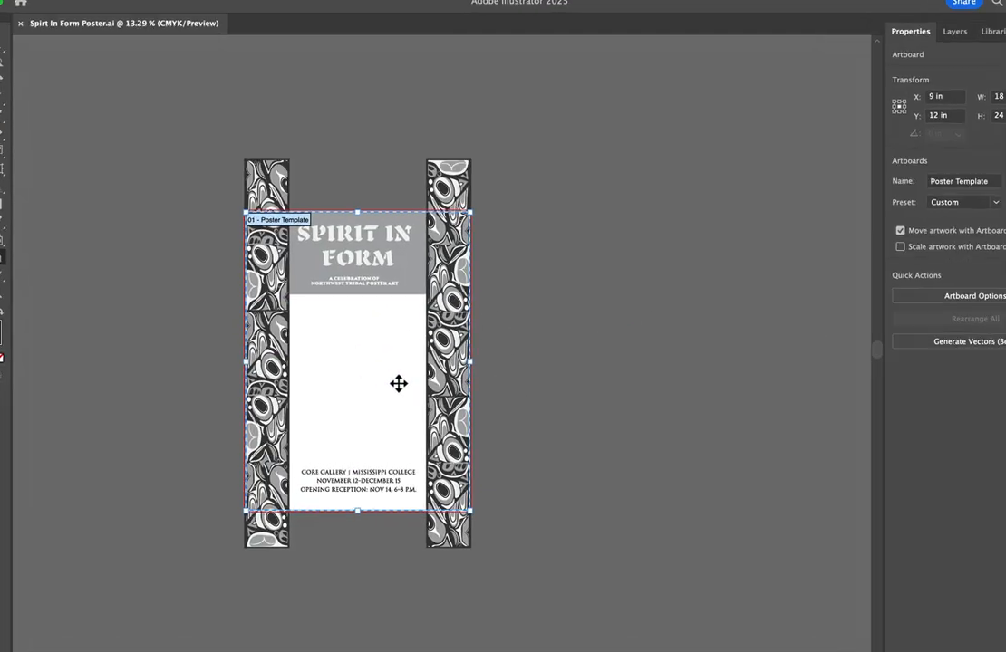
left_click_drag(368, 365, 711, 356)
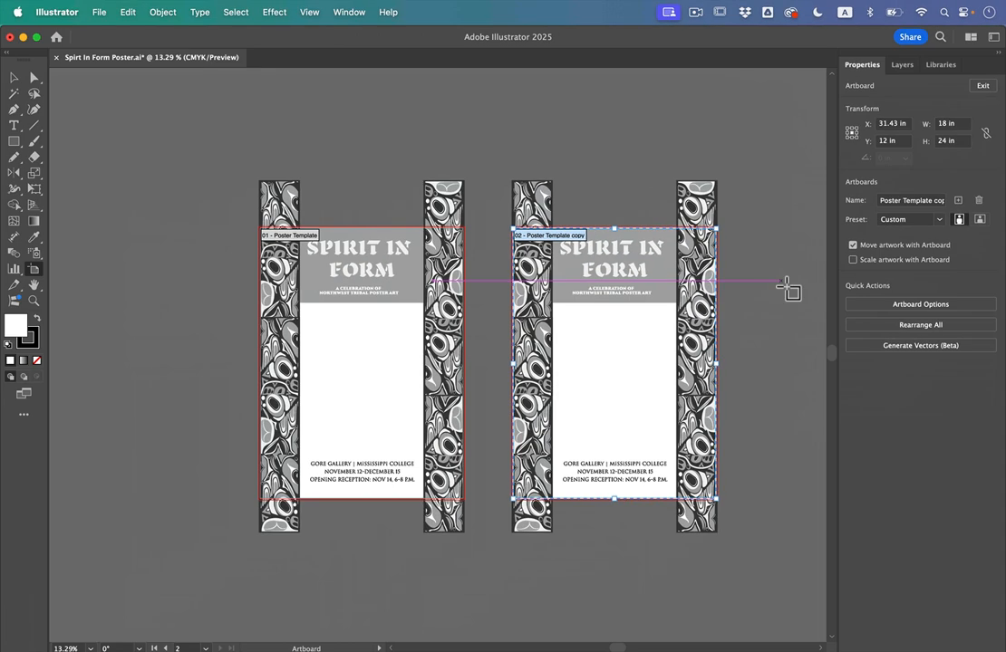
Rename the original poster artboard as Poster 1.
left_click(355, 375)
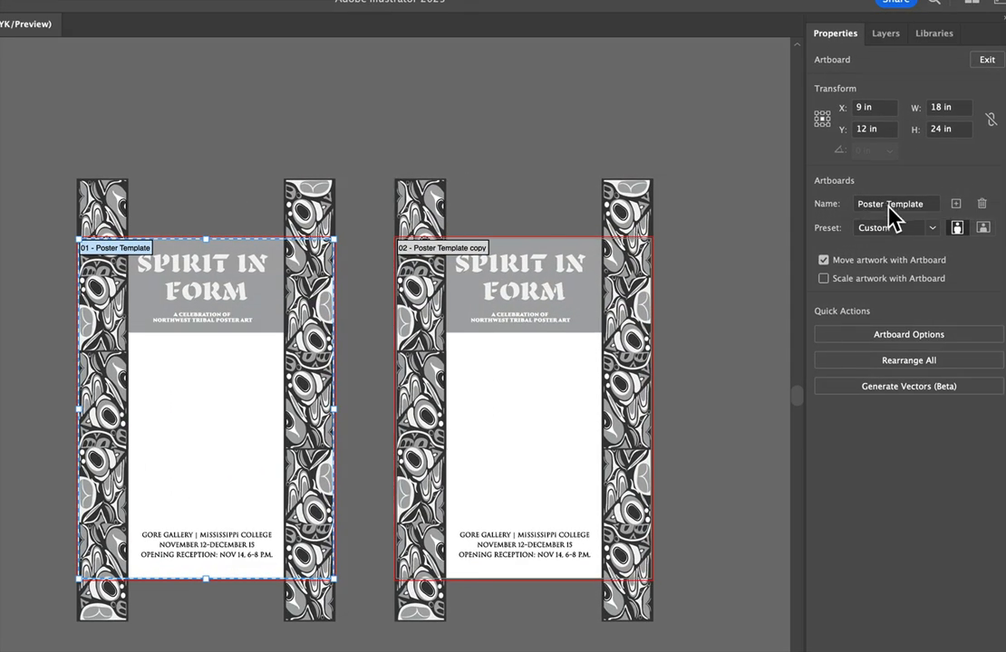
left_click(906, 201)
type("Poster 1")
key("Return")
Rename the duplicated artboard as Poster 2 and leave artboard editing.
left_click(562, 353)
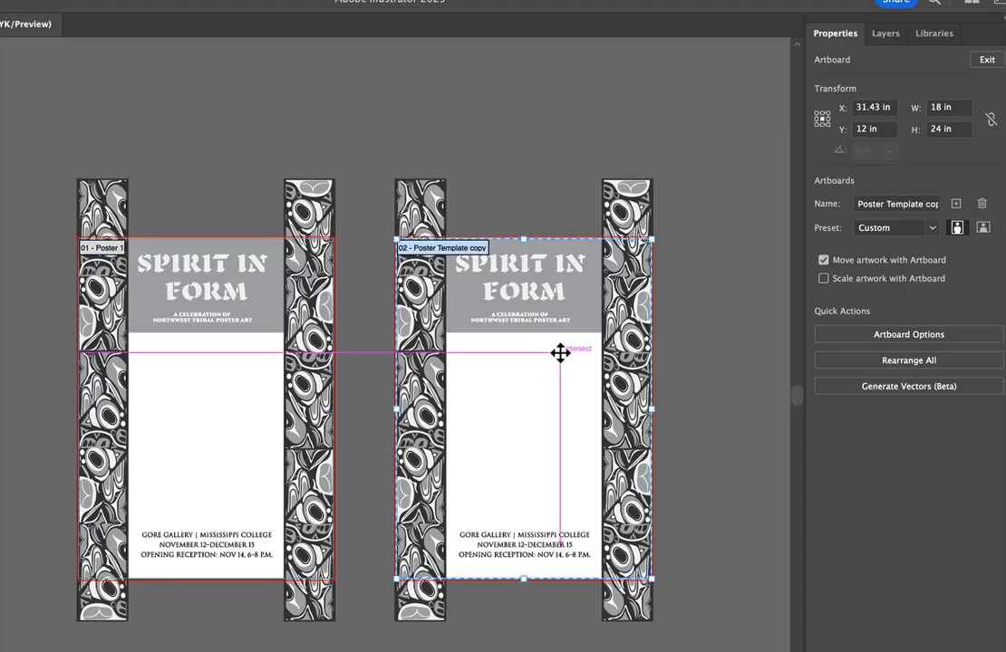
double_click(905, 199)
left_click(906, 199)
type("Poster 2")
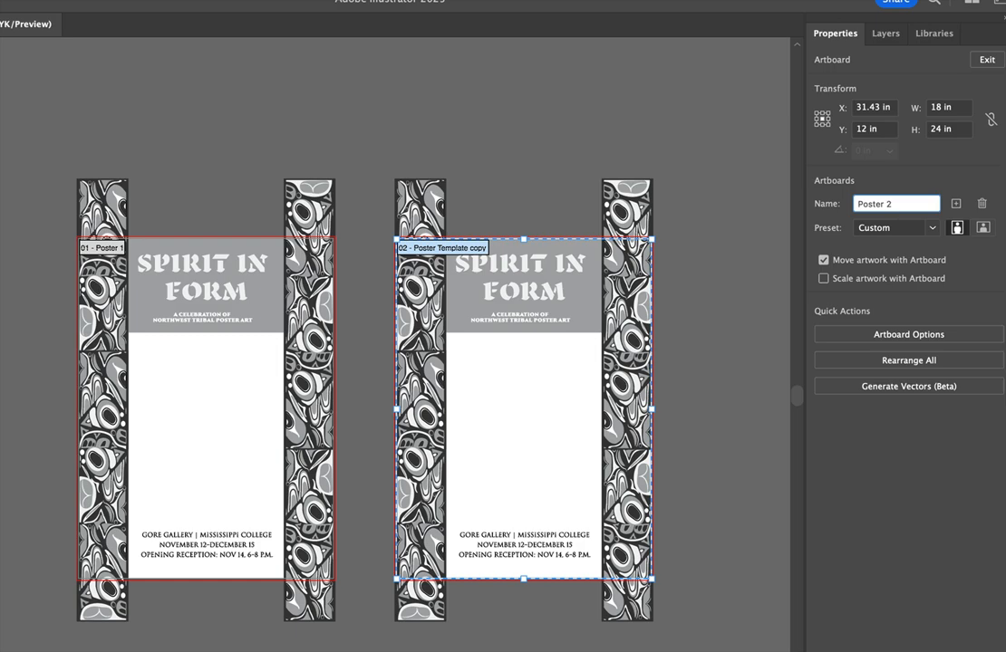
key("Return")
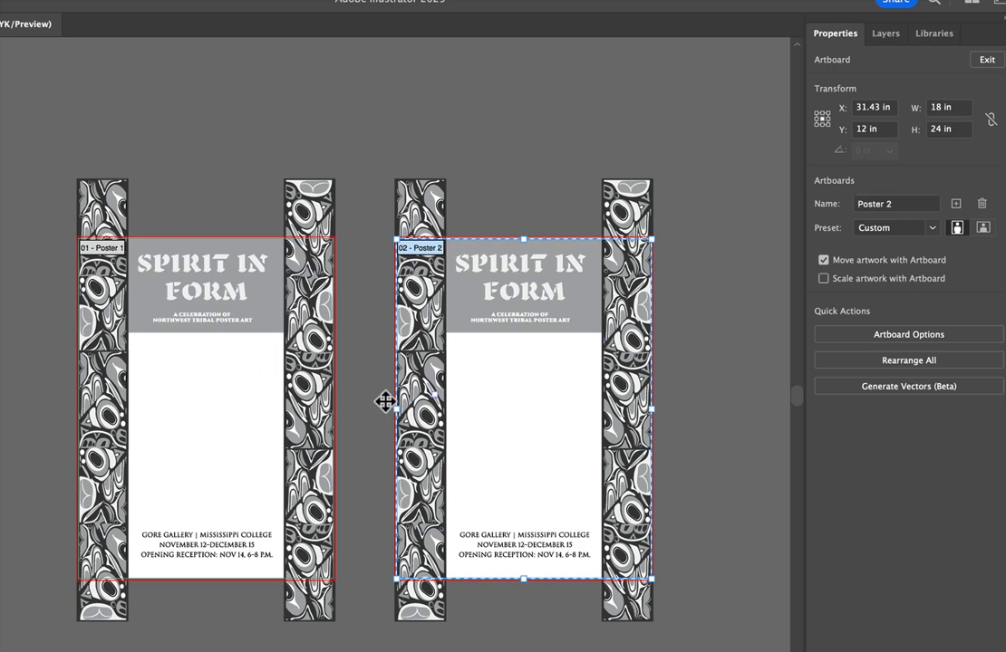
scroll(353, 416, "up", 10)
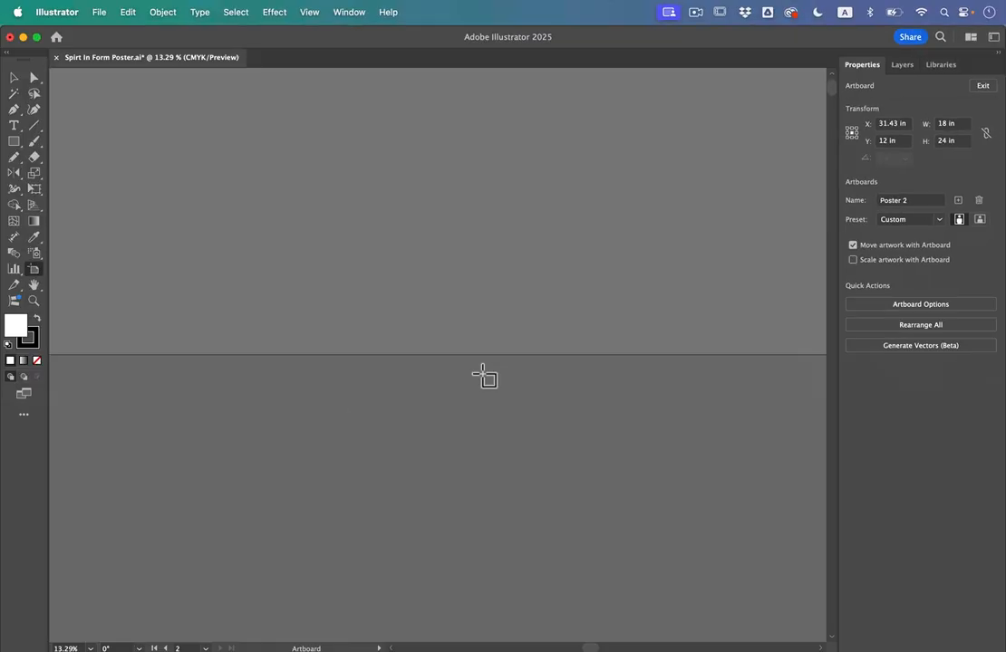
key("super+0")
key("Escape")
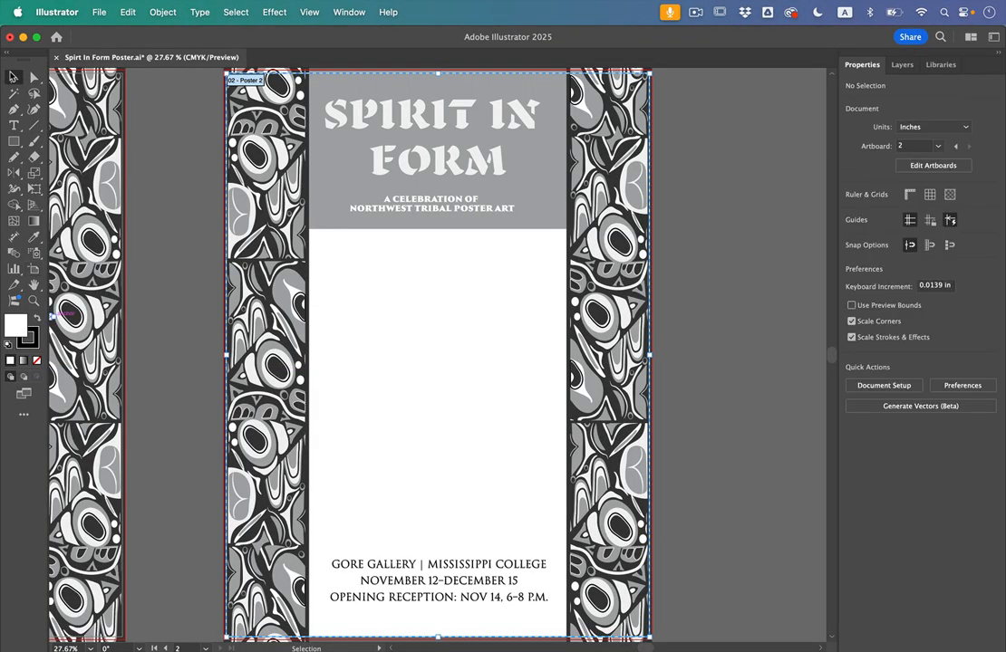
Make the Poster 1 artboard active and open the recent file AnimalDesigns.ai.
scroll(280, 283, "right", 5)
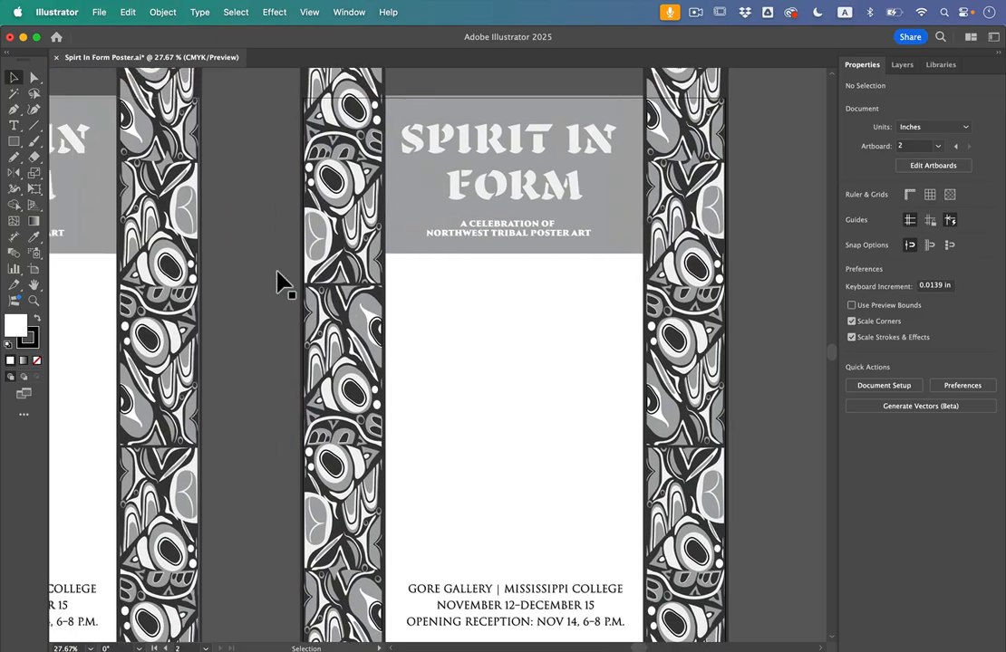
scroll(278, 272, "left", 5)
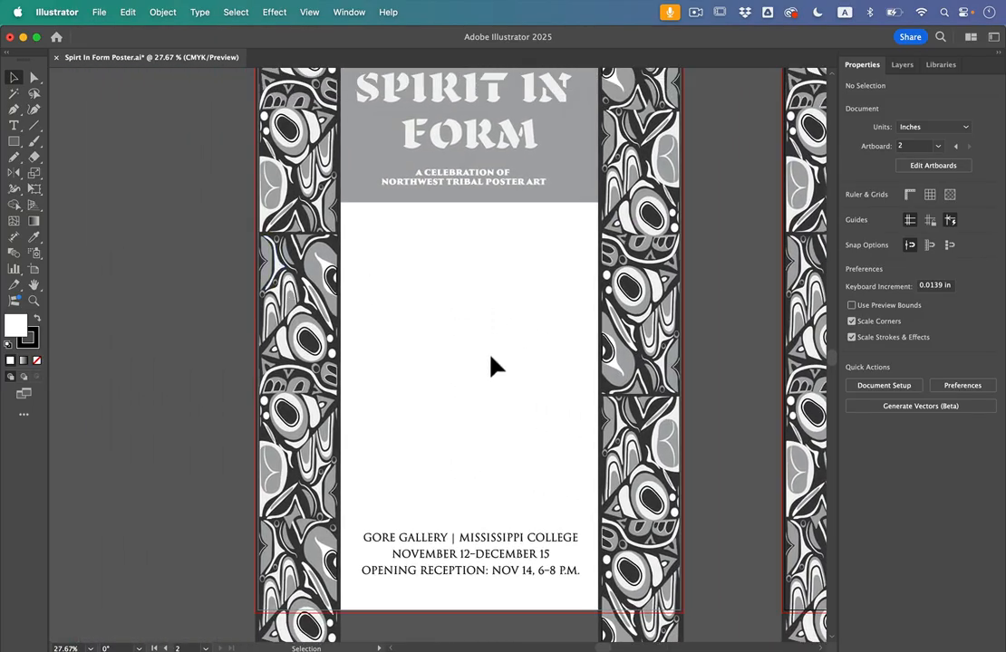
left_click(416, 343)
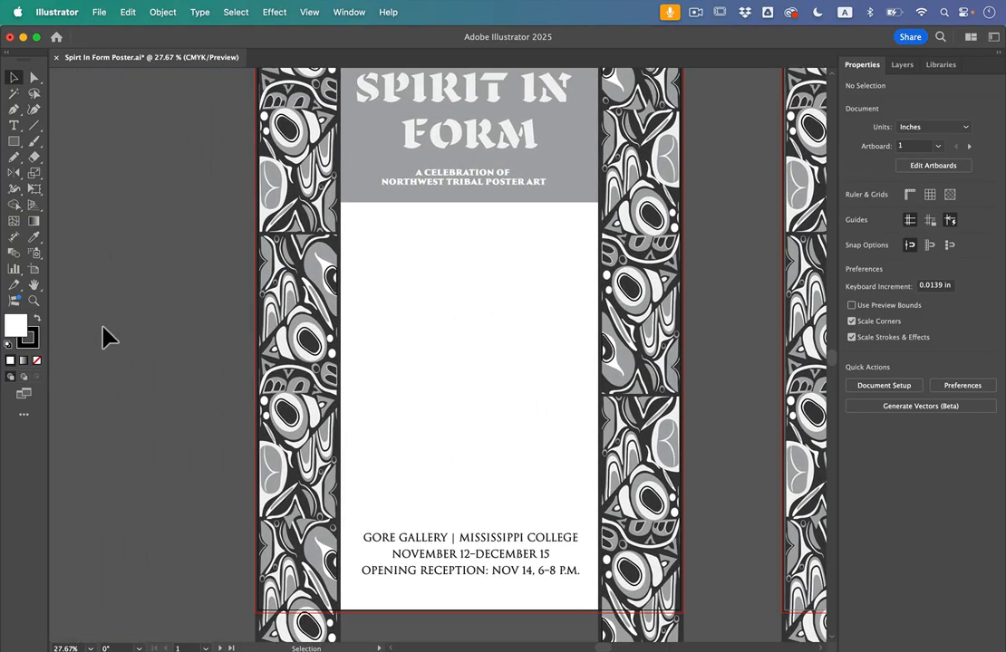
left_click(98, 12)
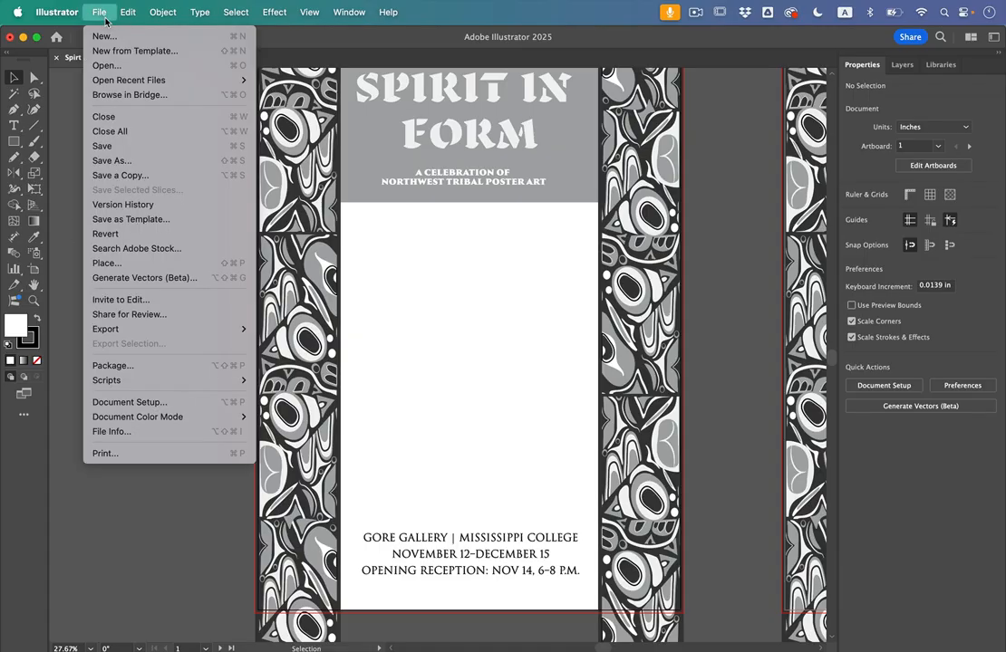
mouse_move(125, 79)
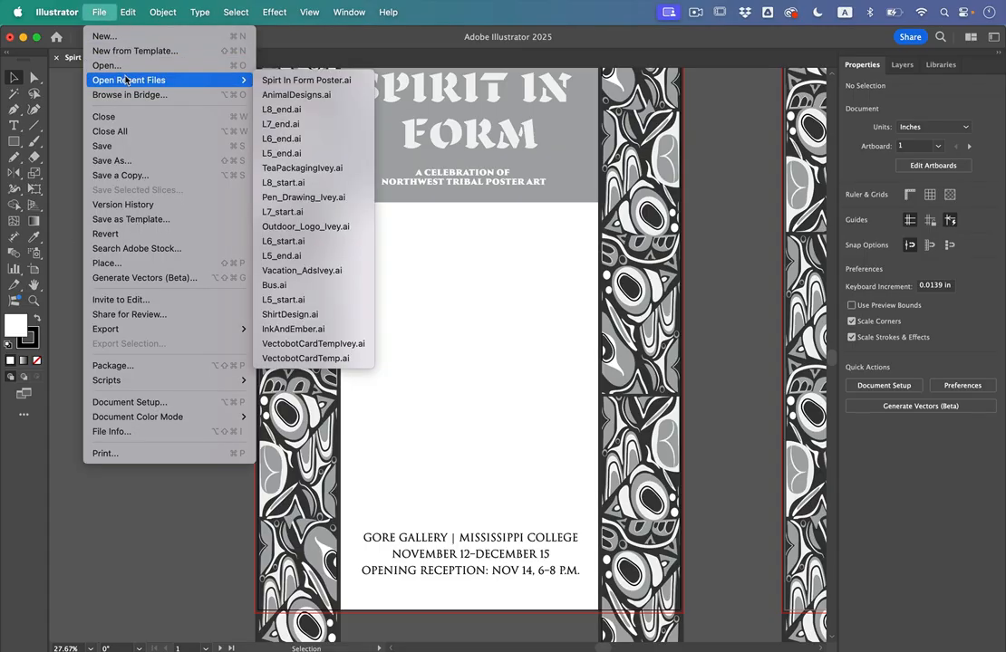
left_click(313, 94)
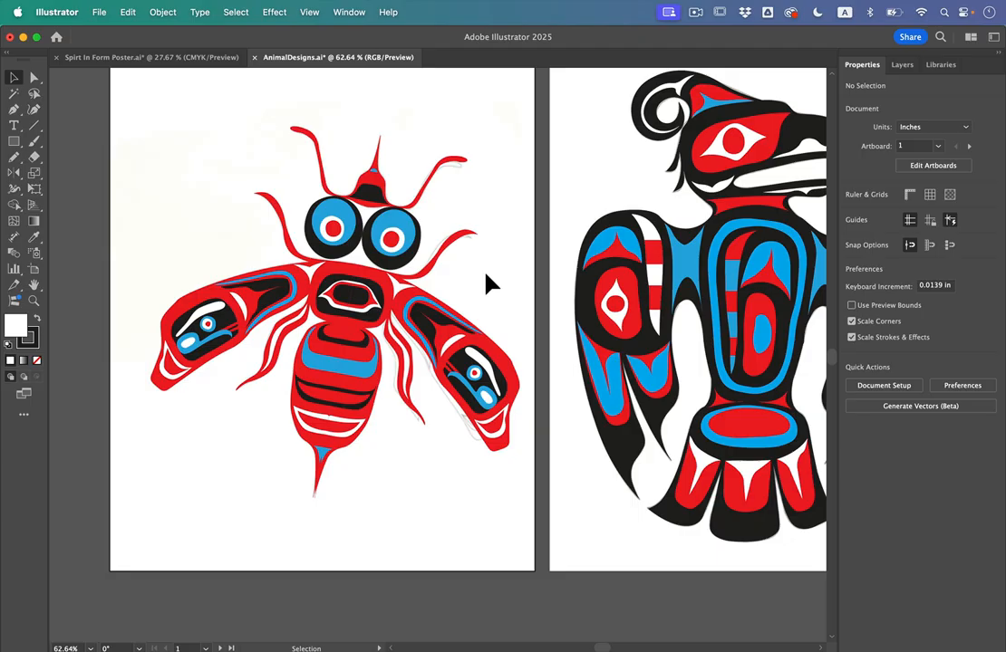
Copy the bird design from AnimalDesigns.ai and paste it onto the Poster 1 artboard of Spirt In Form Poster.ai.
key("super+alt+0")
left_click_drag(439, 143, 723, 535)
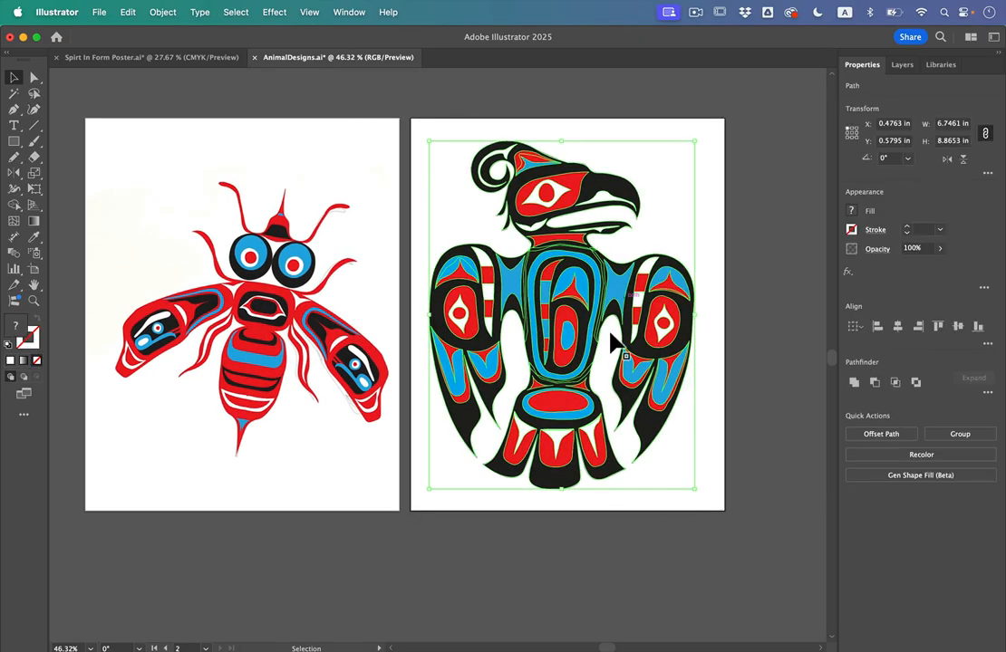
left_click(126, 8)
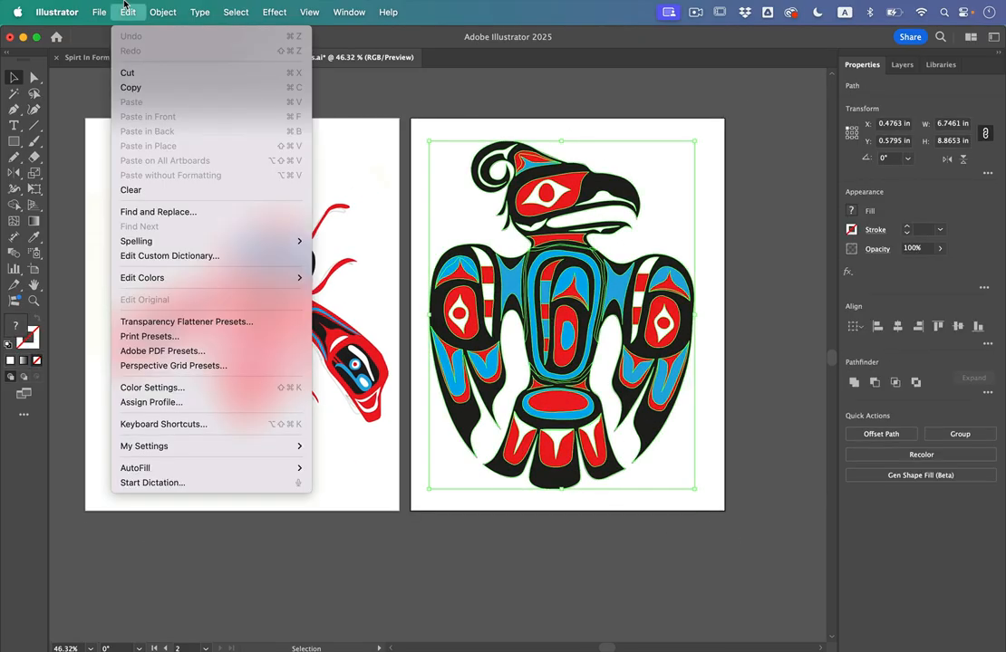
left_click(145, 88)
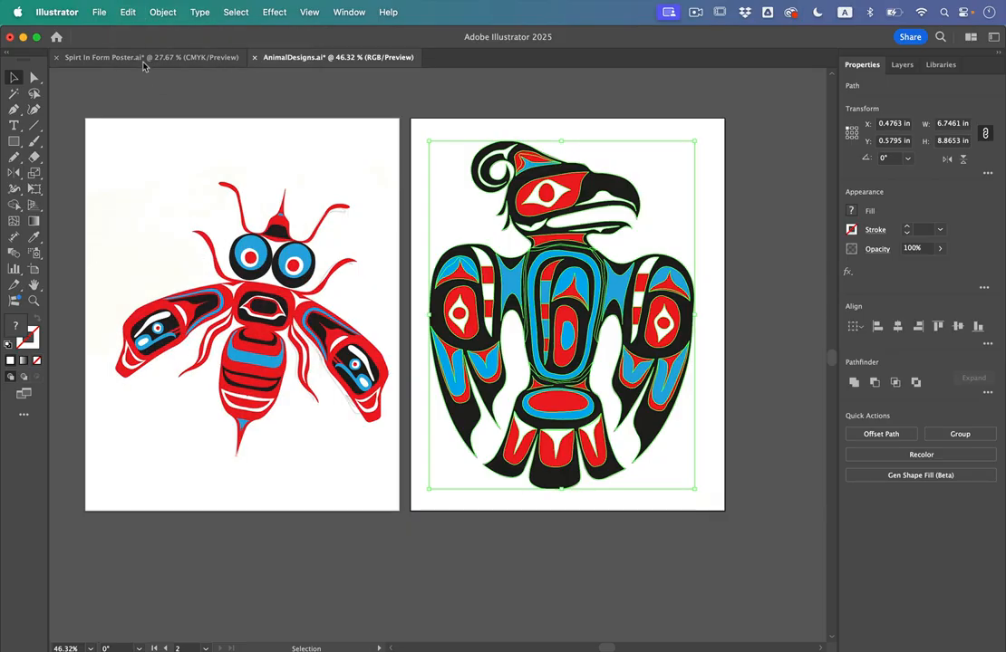
left_click(143, 60)
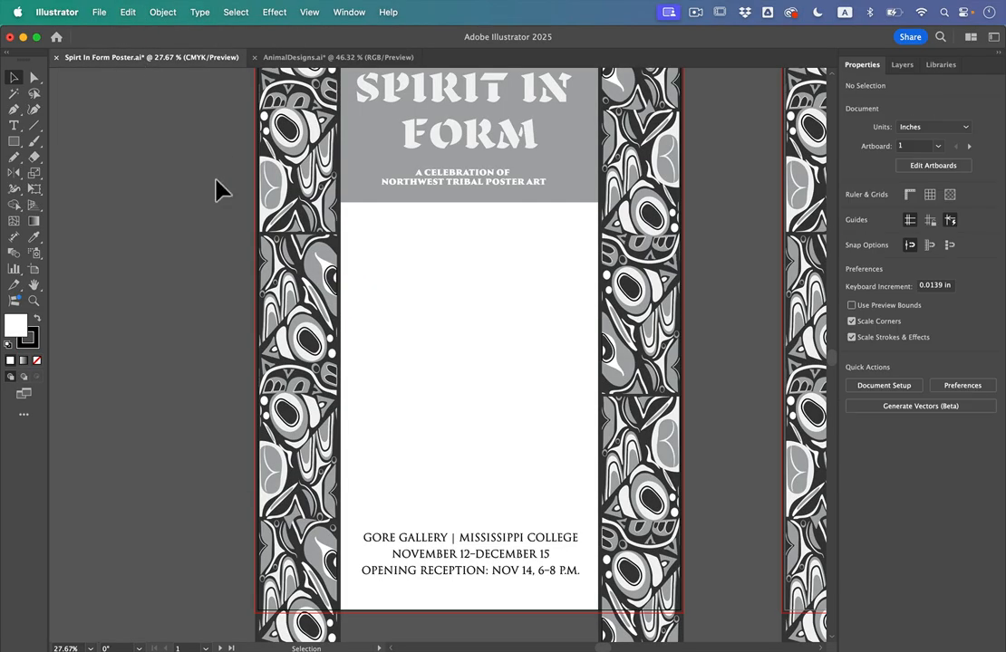
left_click(99, 10)
mouse_move(123, 7)
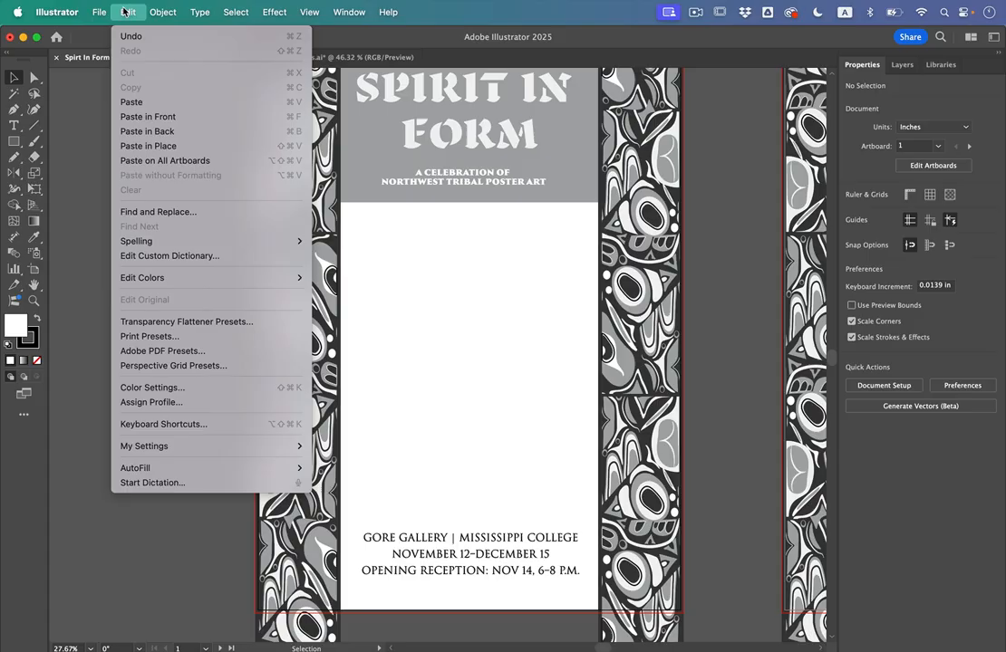
left_click(131, 101)
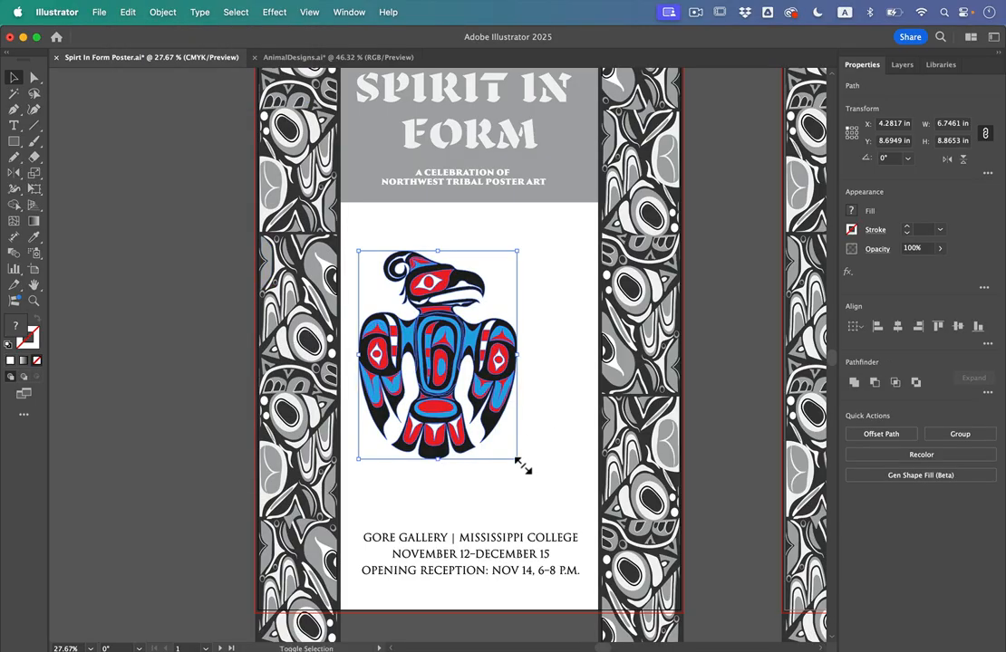
Scale the bird proportionally to about 9.83 by 12.92 in so it fills the white area of Poster 1.
left_click_drag(523, 465, 568, 525)
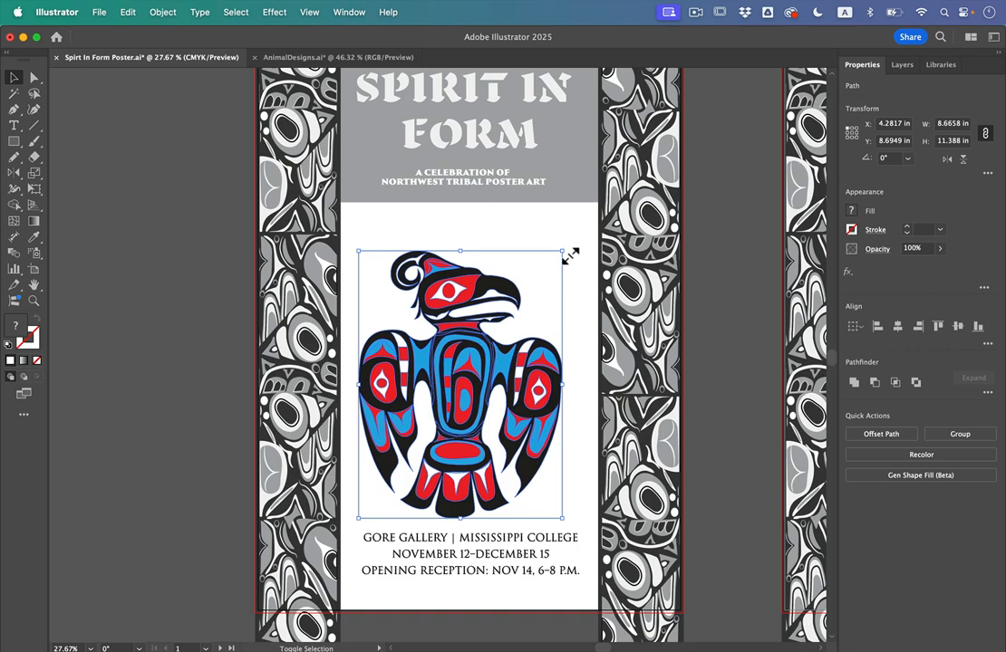
left_click_drag(570, 256, 595, 219)
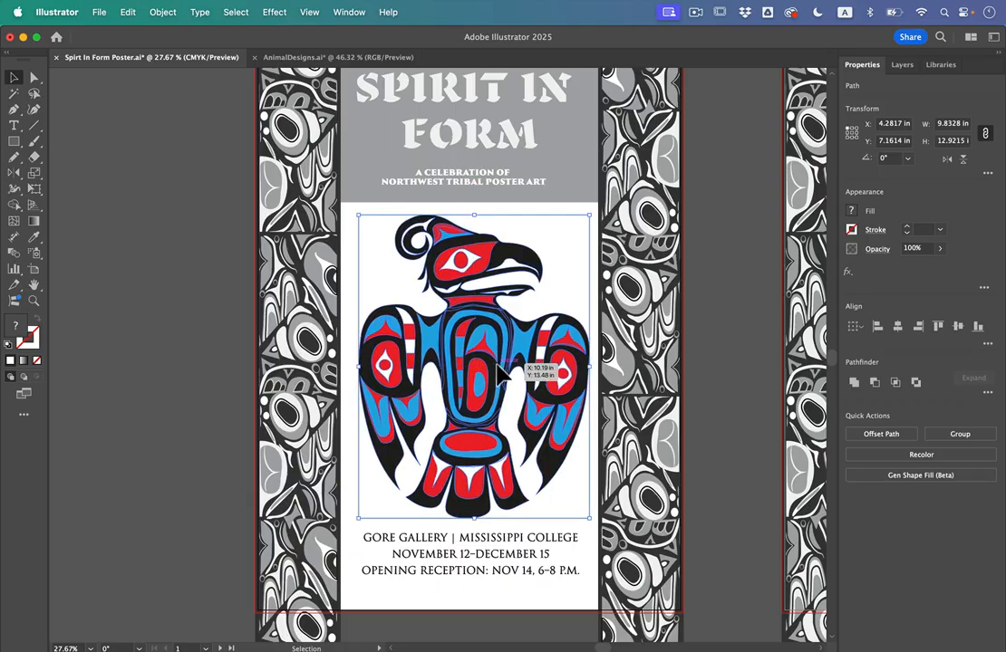
left_click(158, 332)
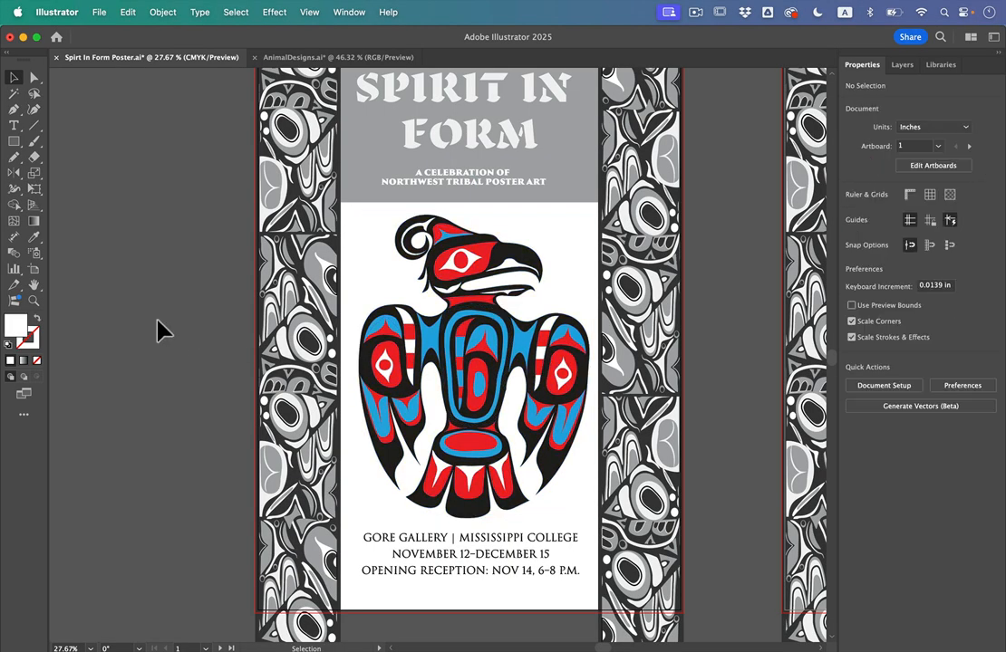
Copy the mirrored insect design from AnimalDesigns.ai and paste it into the white area of Poster 2.
scroll(158, 331, "right", 10)
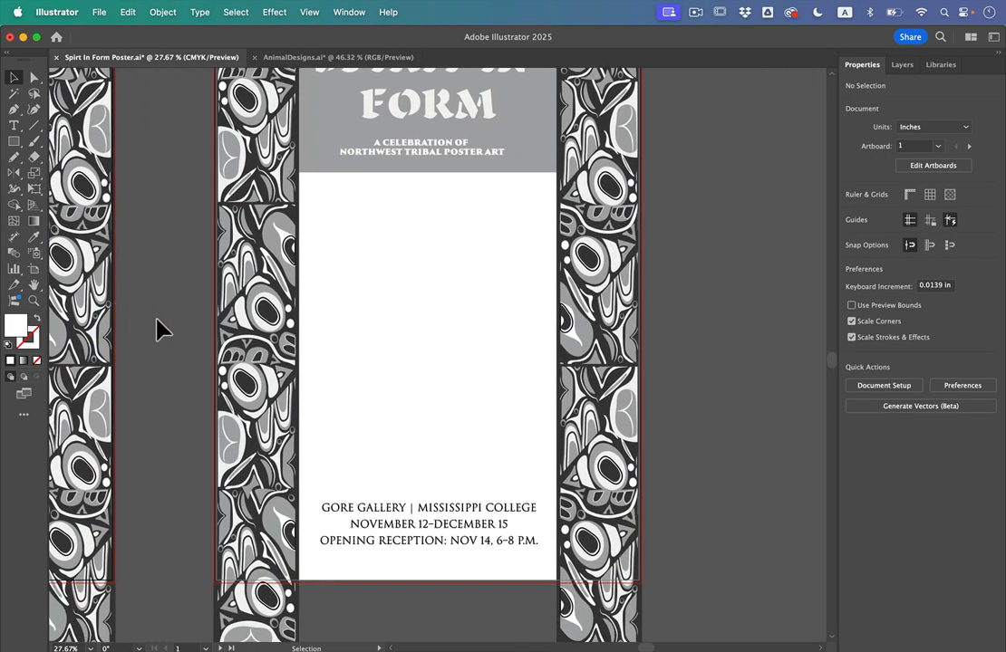
left_click(264, 56)
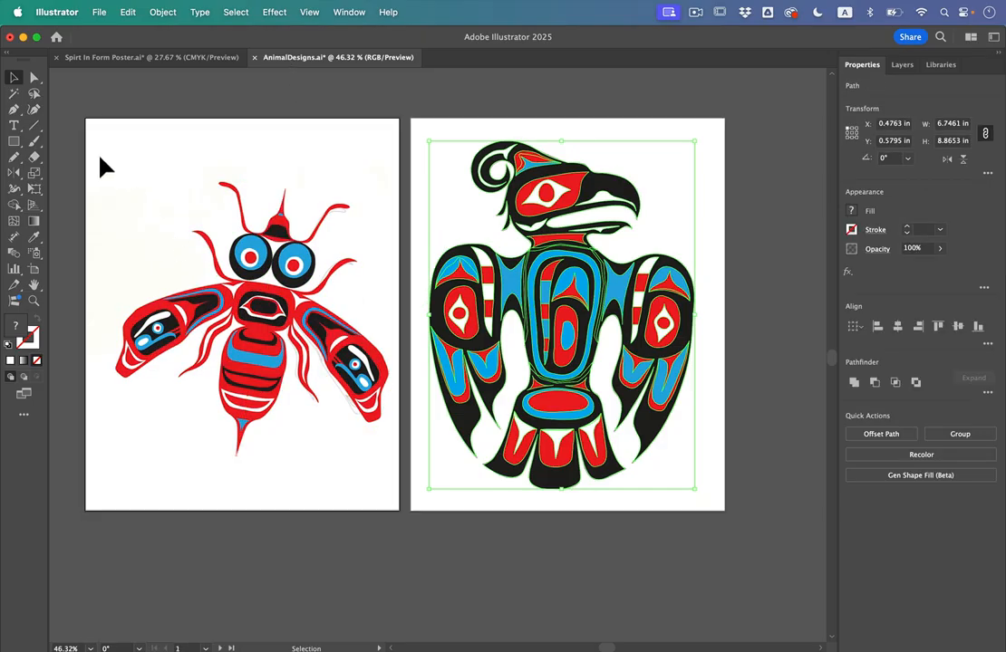
left_click_drag(99, 159, 370, 483)
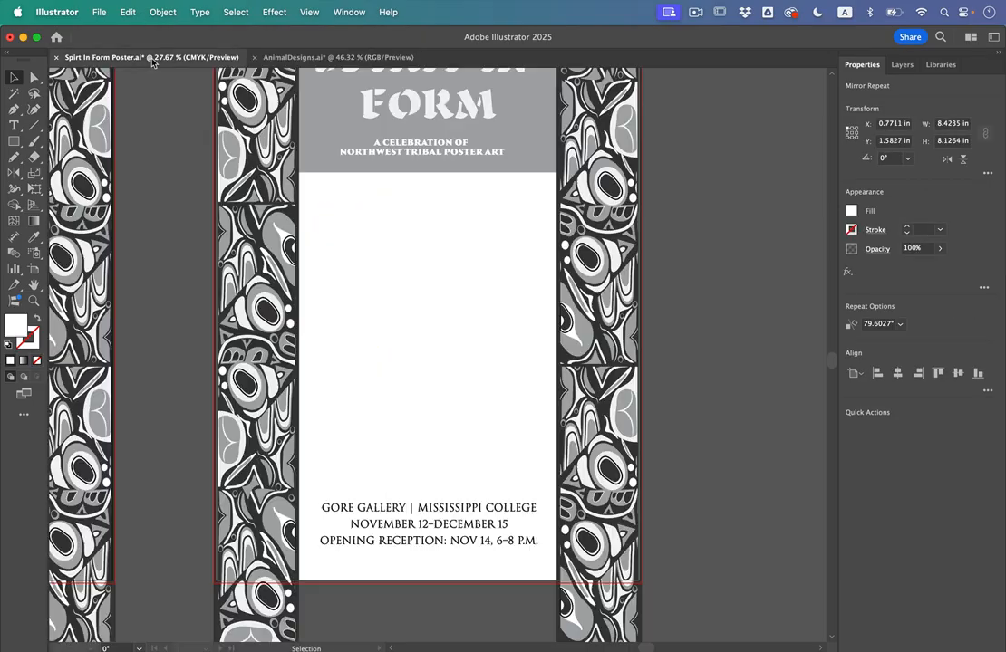
left_click(145, 57)
left_click(128, 12)
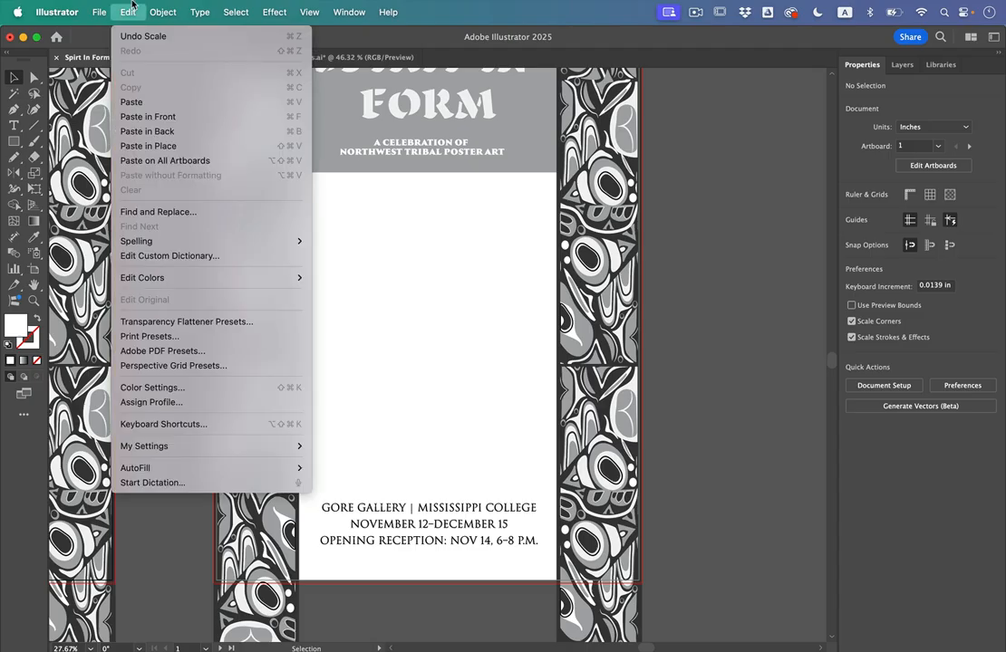
left_click(131, 101)
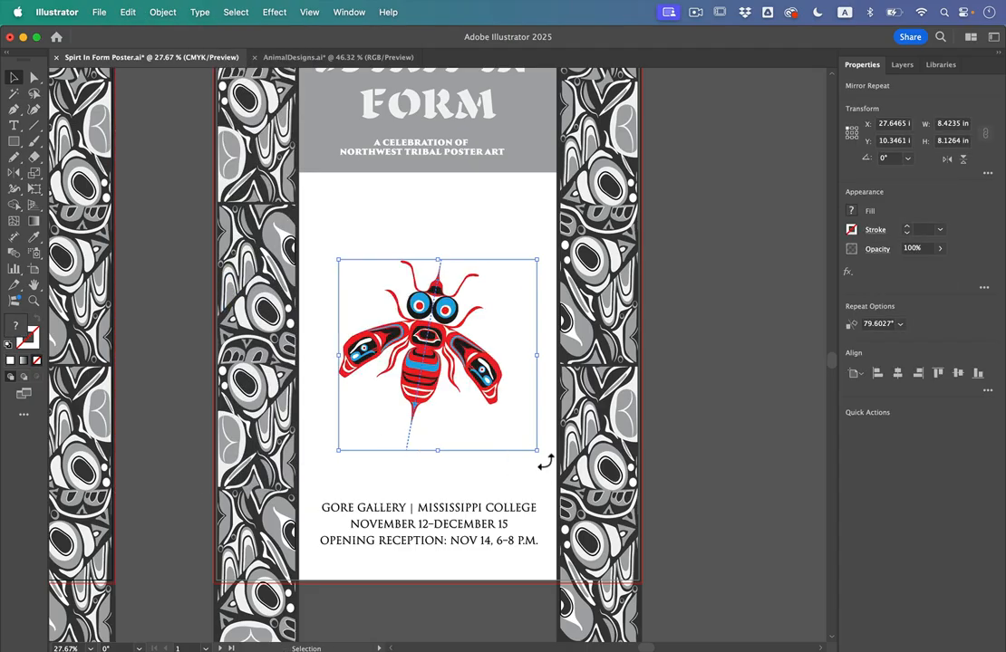
Rotate the insect upright by about 9.8° and enlarge it to fit centered in the white area of Poster 2.
left_click_drag(544, 463, 553, 442)
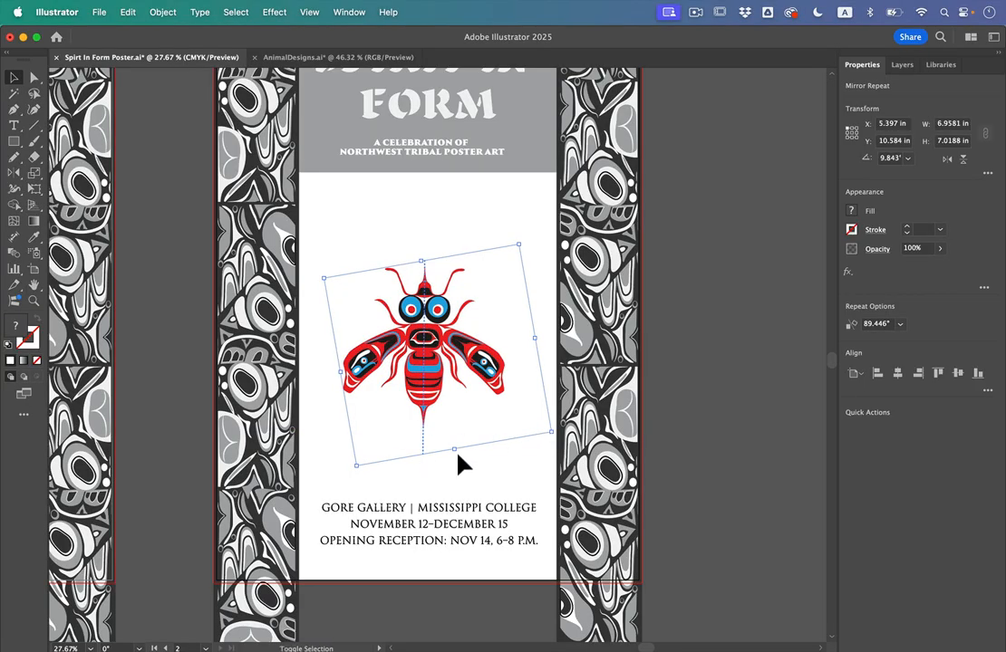
left_click_drag(460, 462, 476, 531)
left_click_drag(420, 409, 428, 404)
left_click_drag(437, 264, 434, 241)
left_click_drag(431, 296, 433, 271)
left_click(691, 400)
key("super+alt+0")
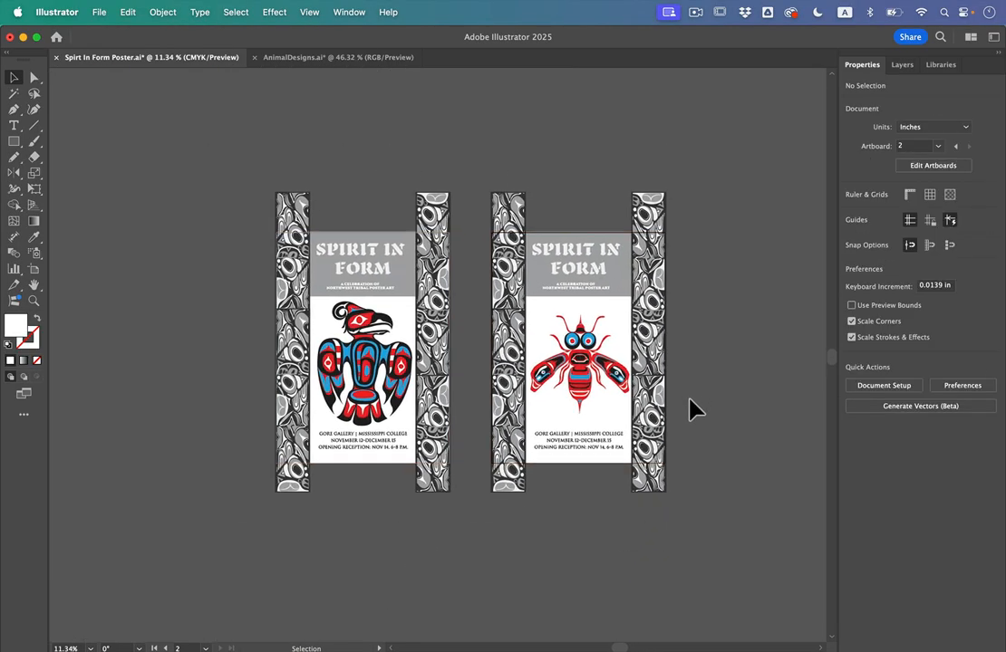
Display the color swatches of the poster document.
scroll(691, 410, "up", 3)
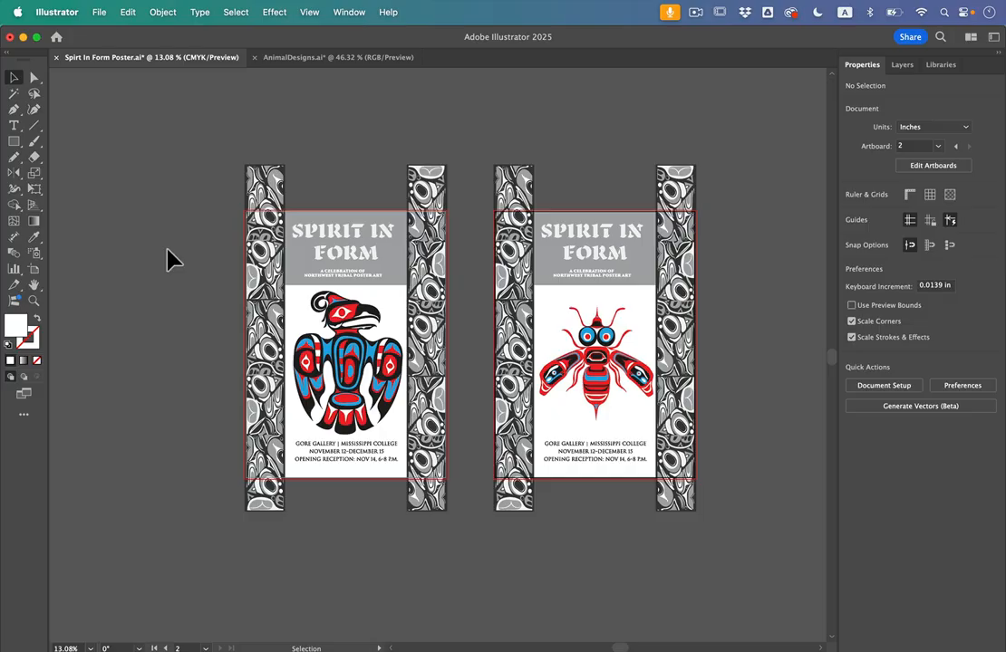
scroll(172, 260, "up", 2)
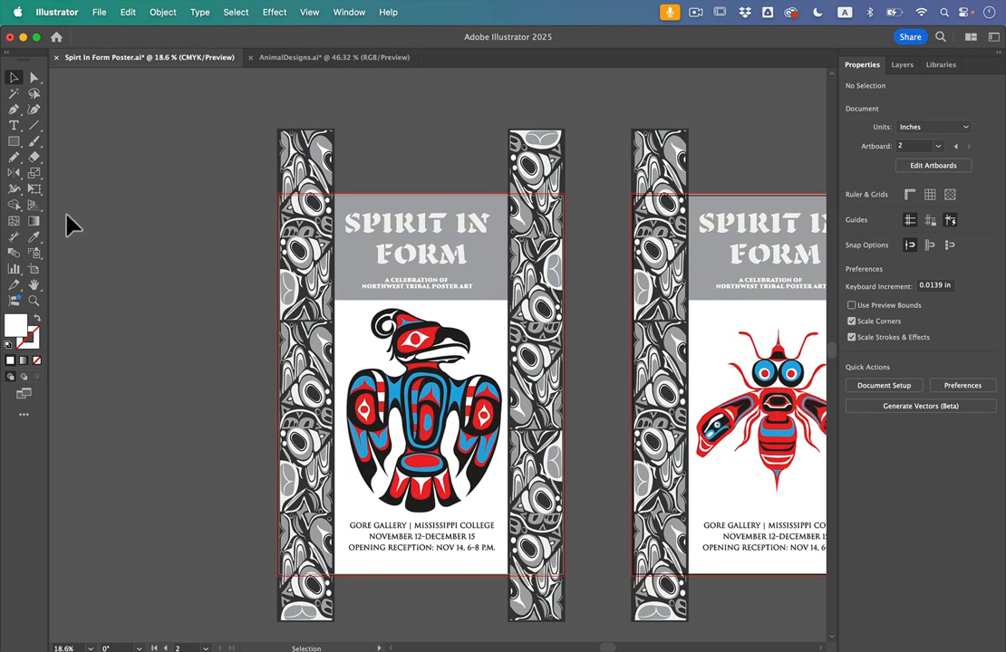
left_click(360, 14)
scroll(392, 551, "down", 5)
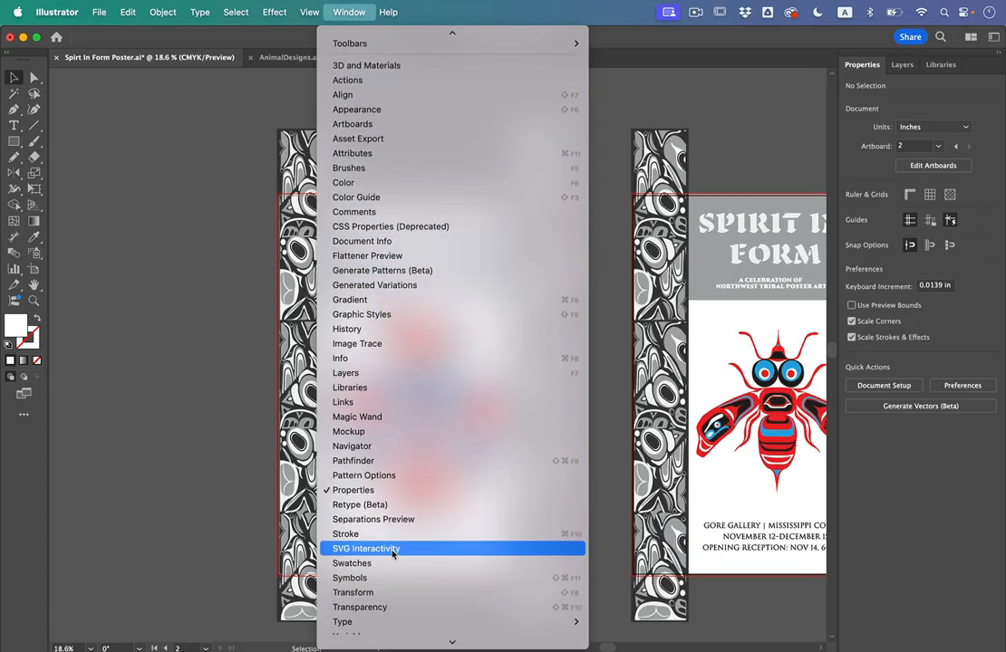
scroll(393, 551, "down", 3)
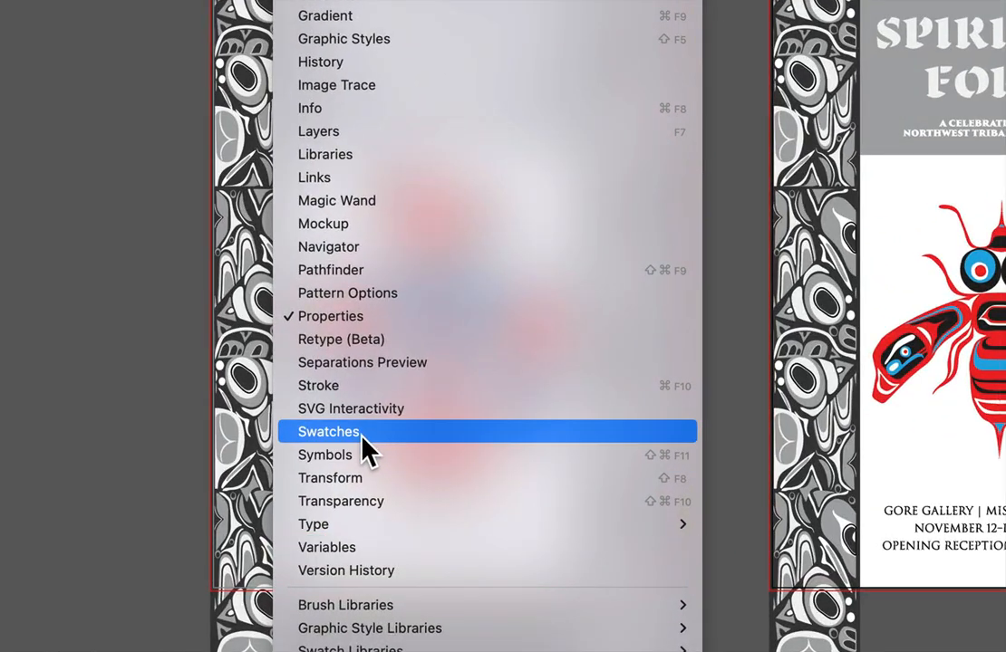
left_click(373, 485)
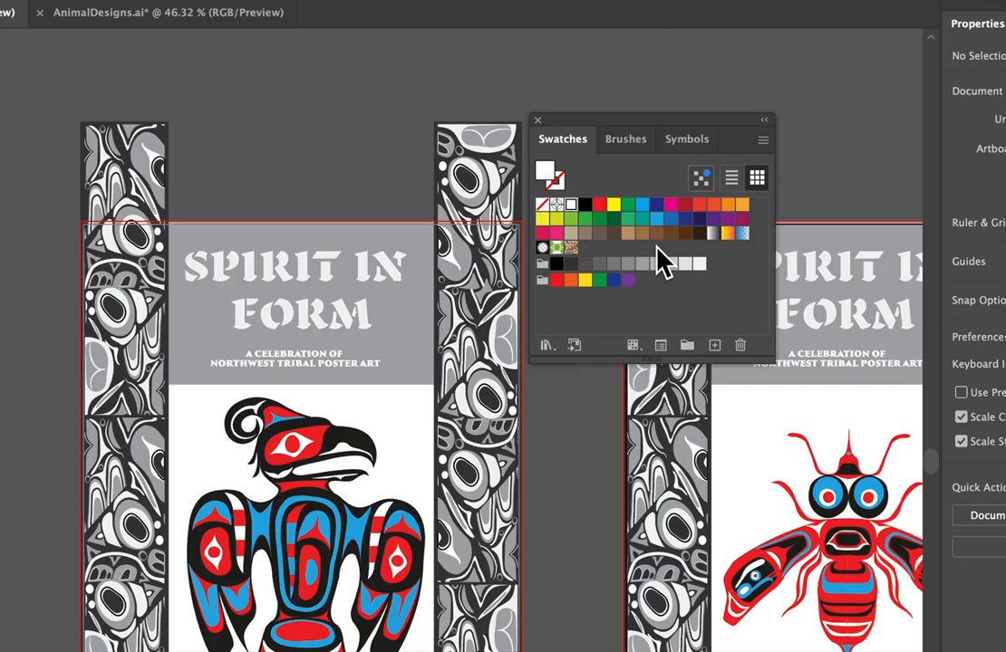
Load the Foliage nature swatch library, enlarge its window to show all color groups, and switch it to the Landscape library beside the bird.
left_click(543, 345)
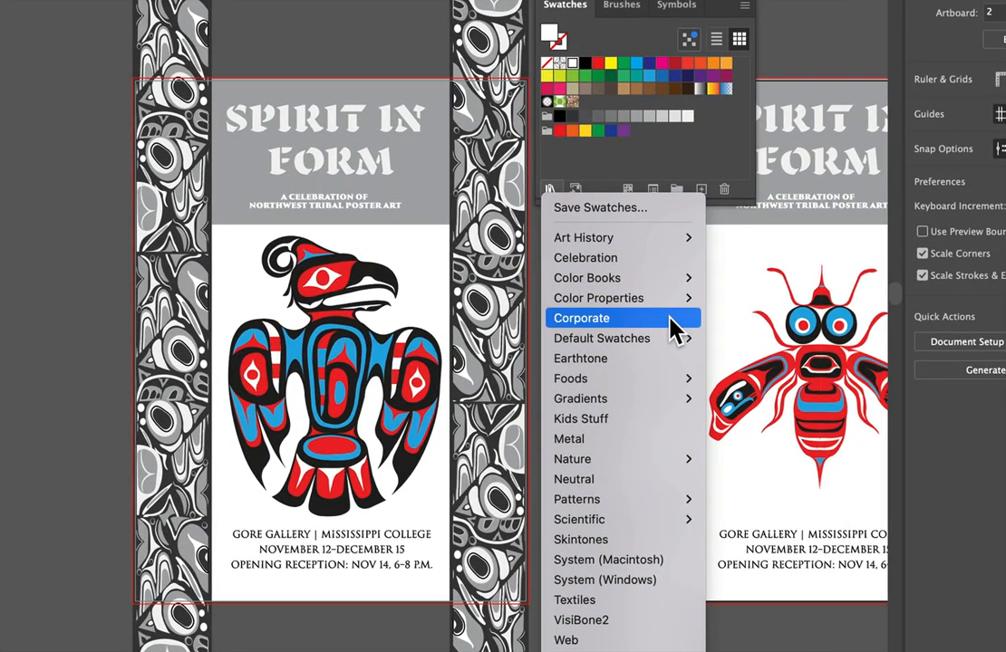
mouse_move(657, 464)
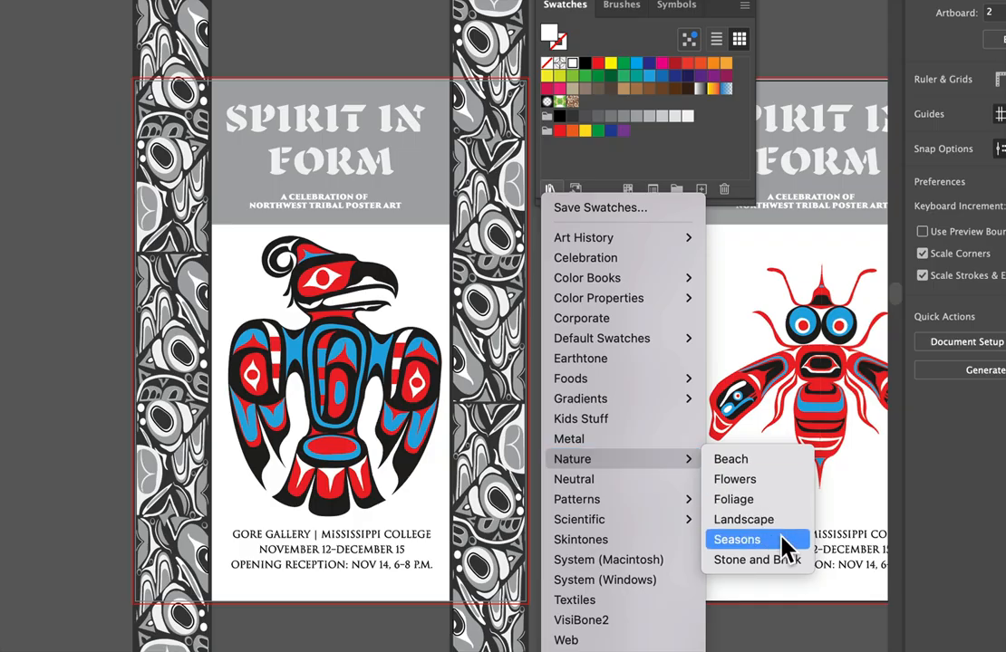
left_click(793, 501)
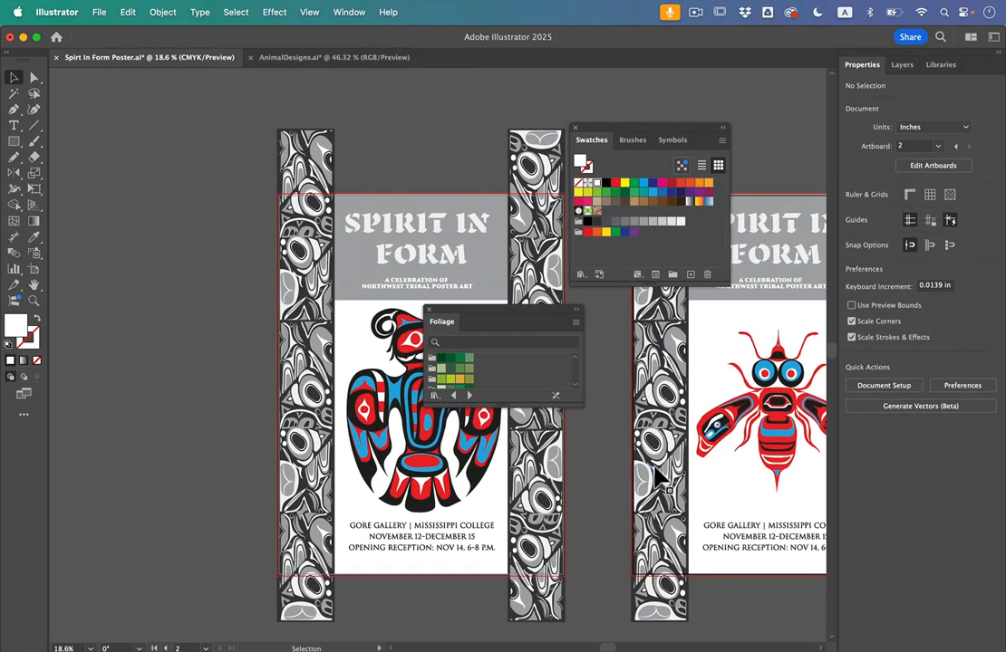
left_click_drag(549, 410, 555, 542)
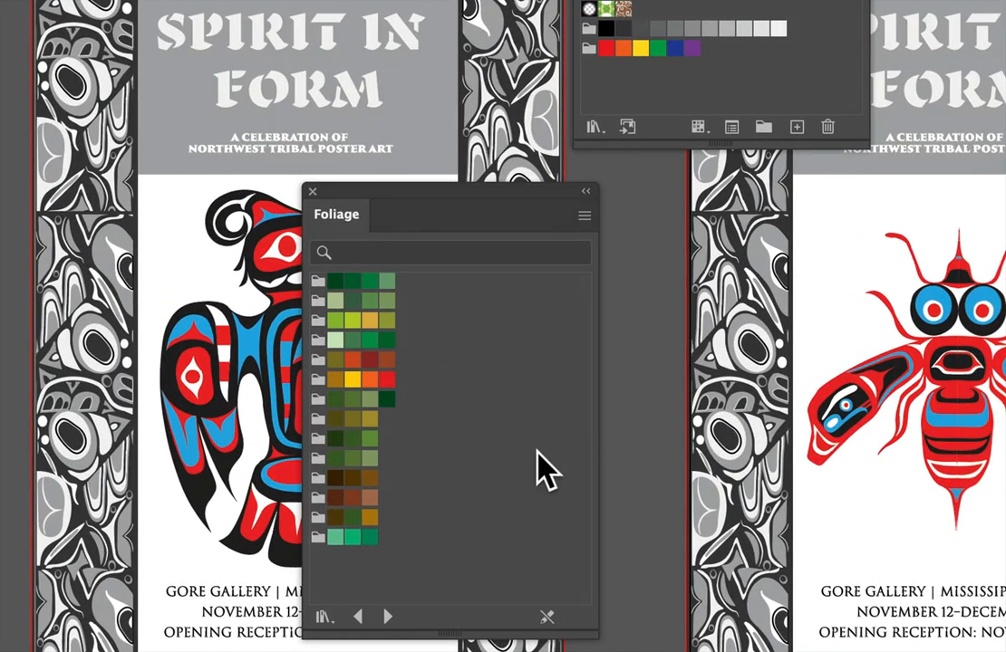
left_click_drag(625, 204, 631, 206)
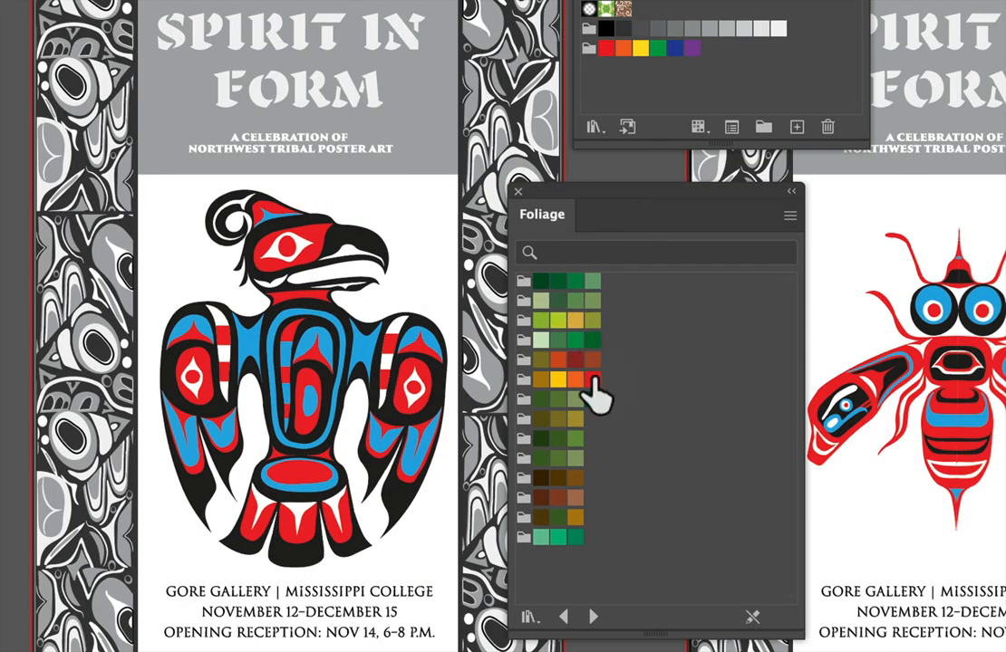
left_click(592, 614)
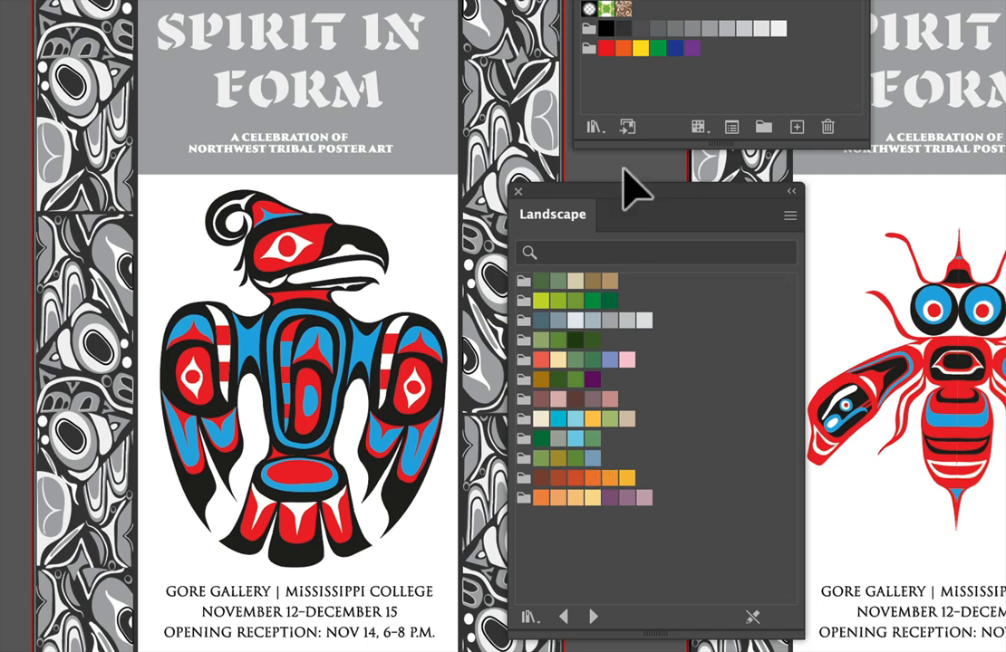
left_click_drag(603, 184, 750, 187)
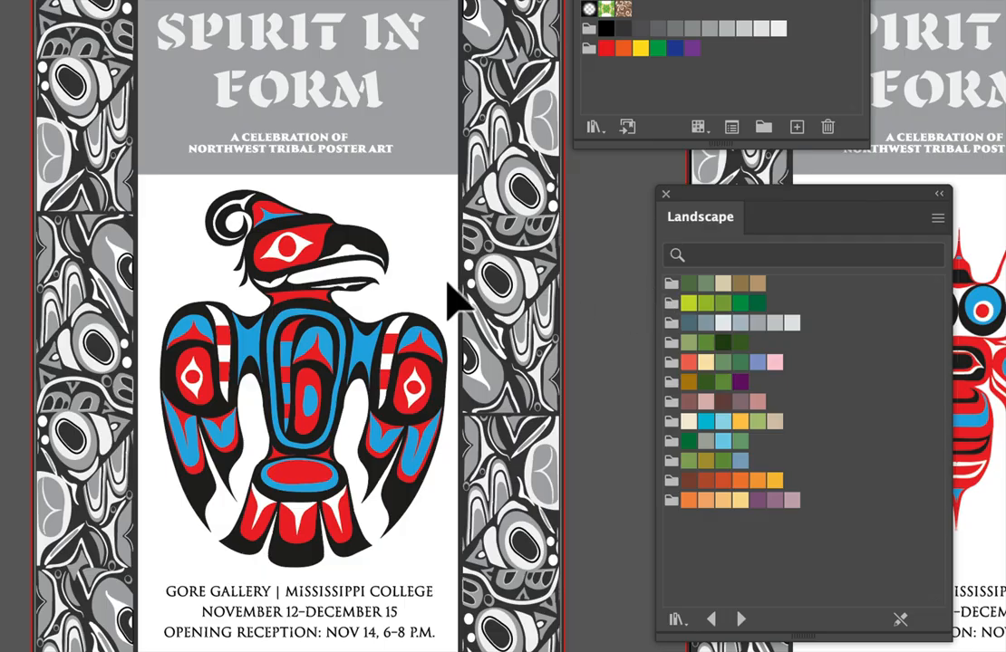
Fill both blue shoulder shapes beside the bird's body with the light sky blue from the Landscape library.
left_click(250, 350)
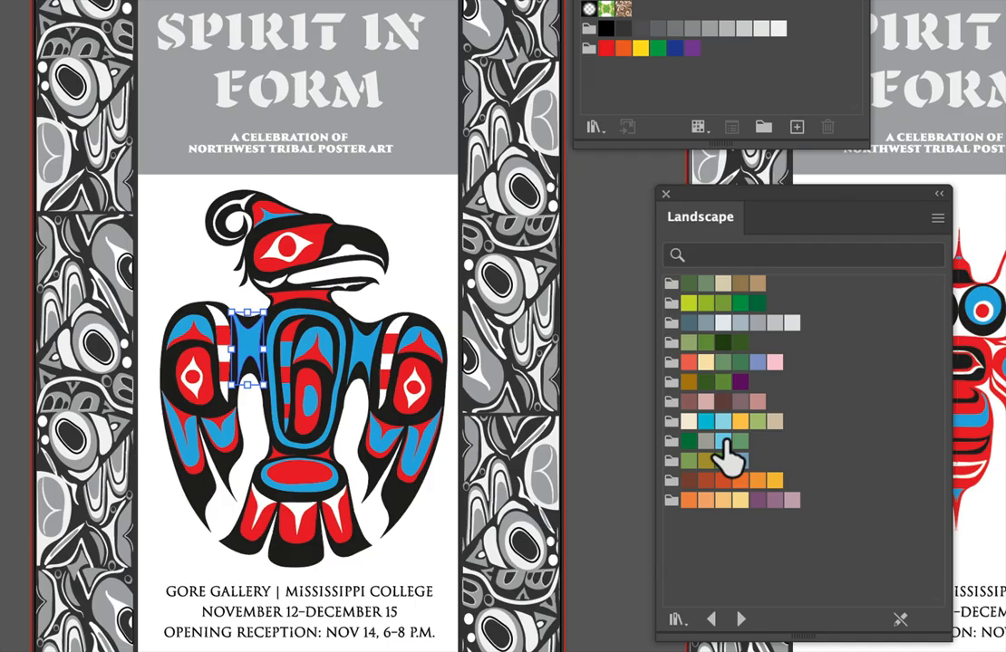
scroll(380, 407, "down", 3)
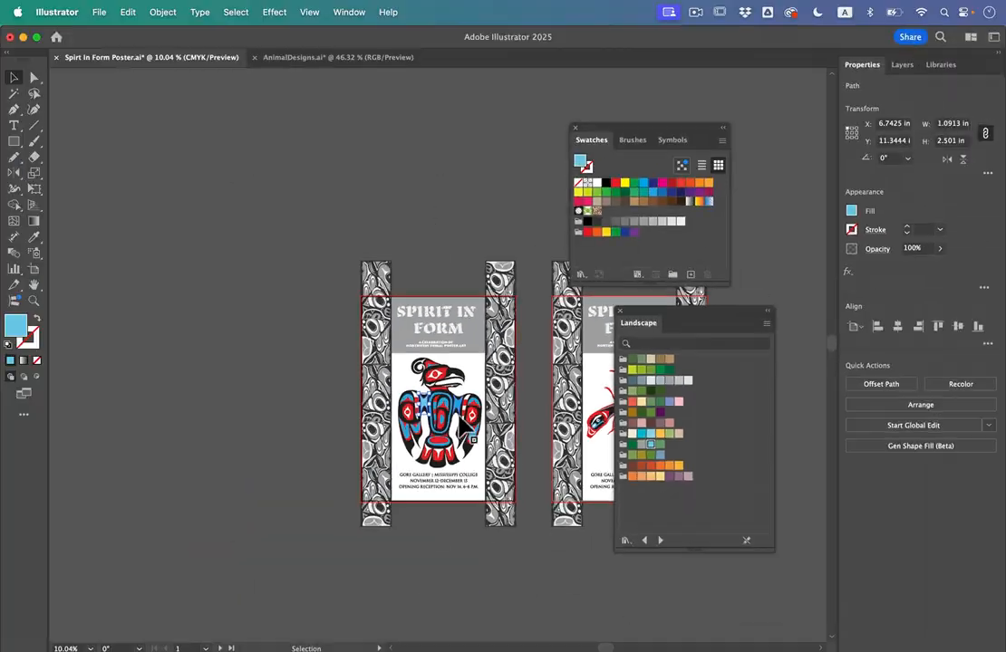
scroll(367, 398, "up", 5)
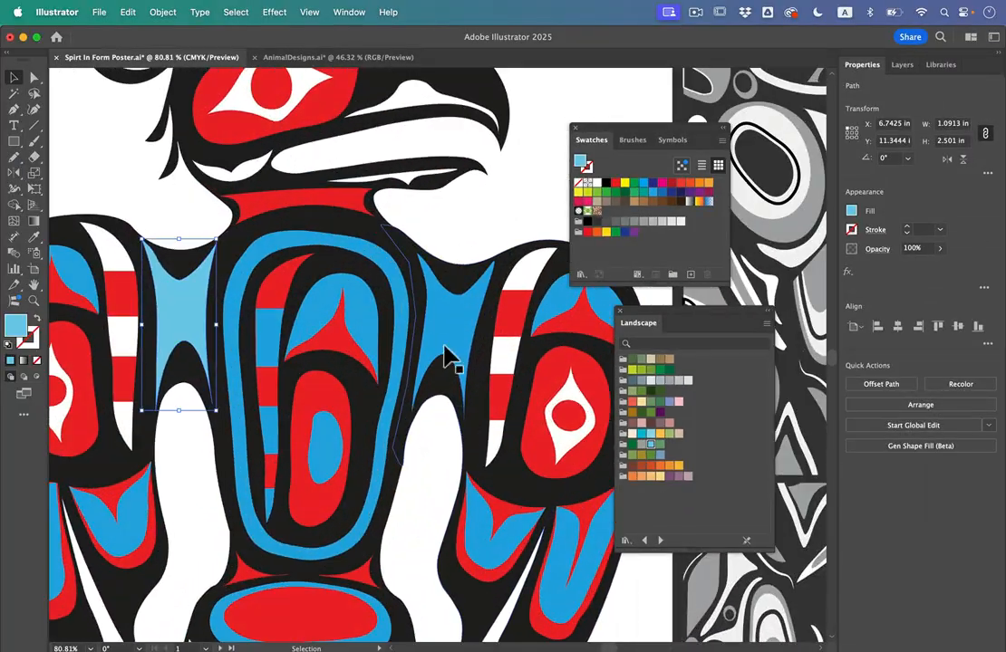
left_click(444, 355)
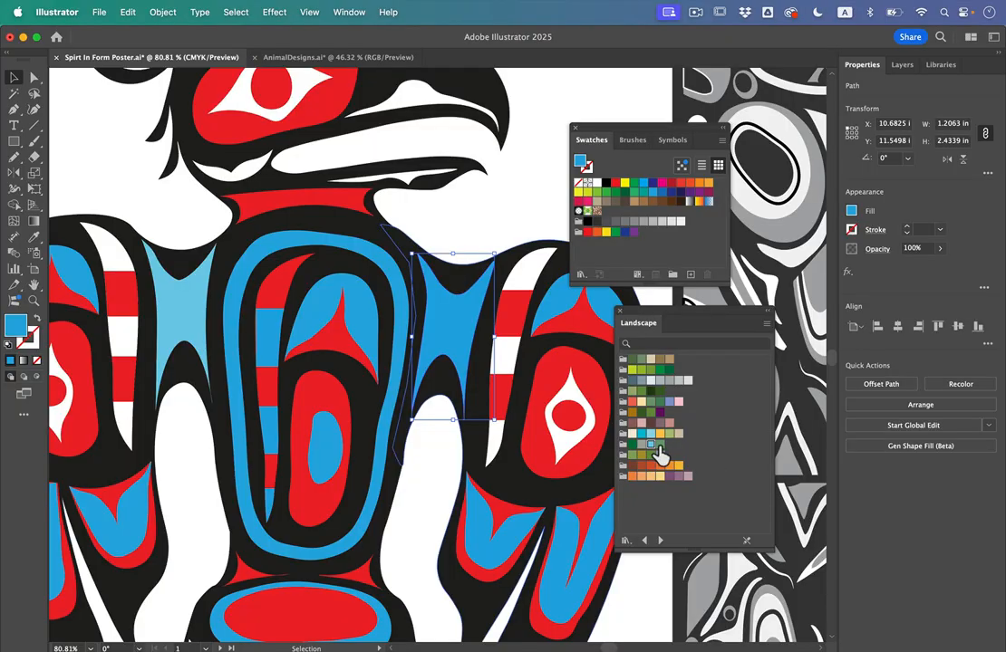
left_click(653, 445)
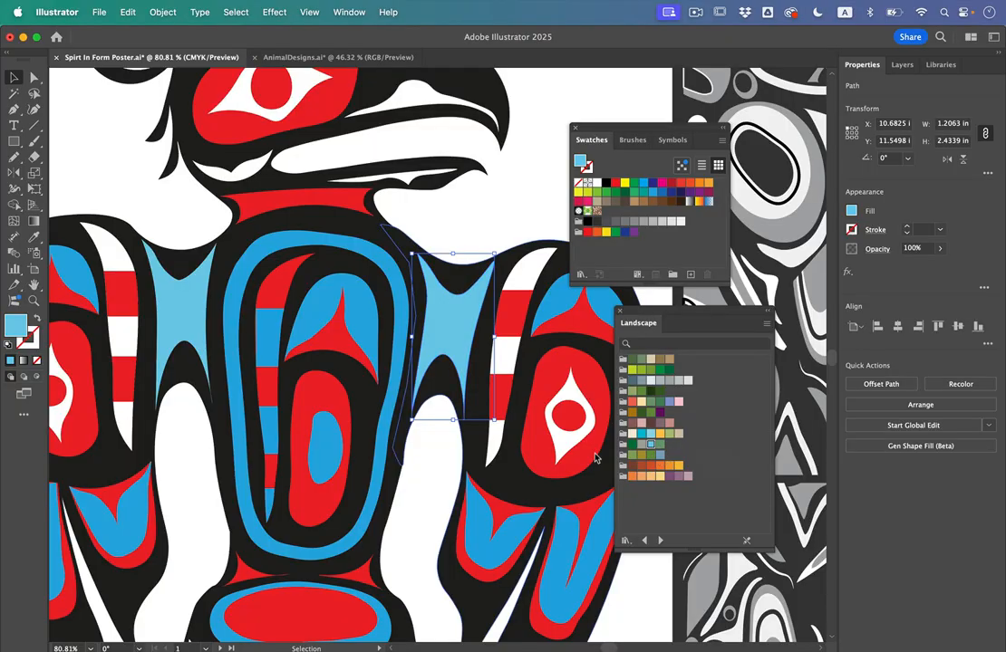
Fill the black base of the bird's right-hand wing with the darkest green from the Landscape library and deselect it.
left_click(543, 504)
left_click(655, 393)
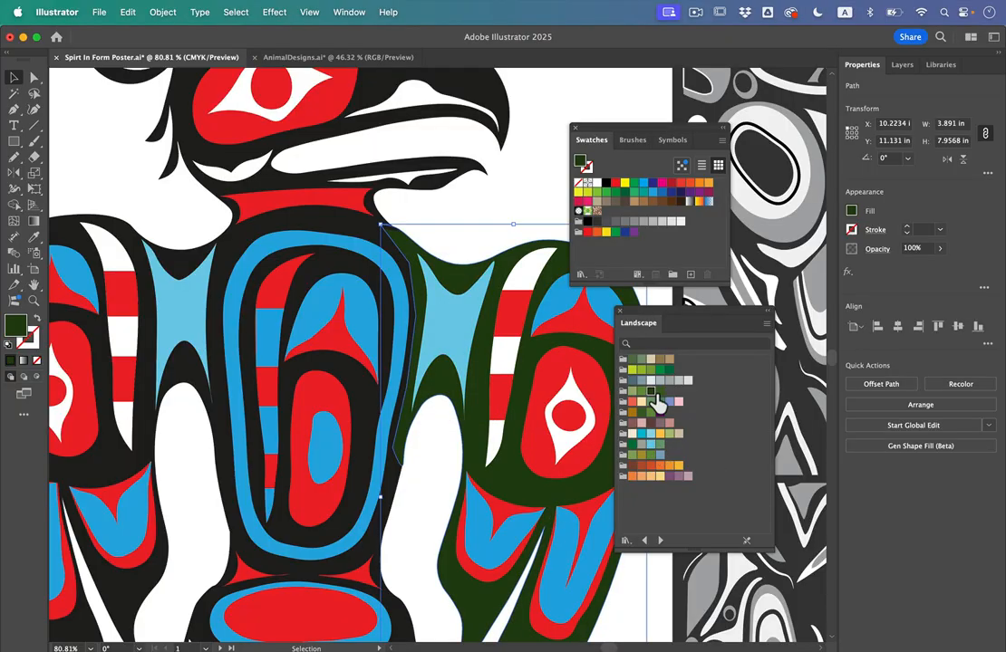
scroll(461, 403, "down", 2)
left_click(489, 267)
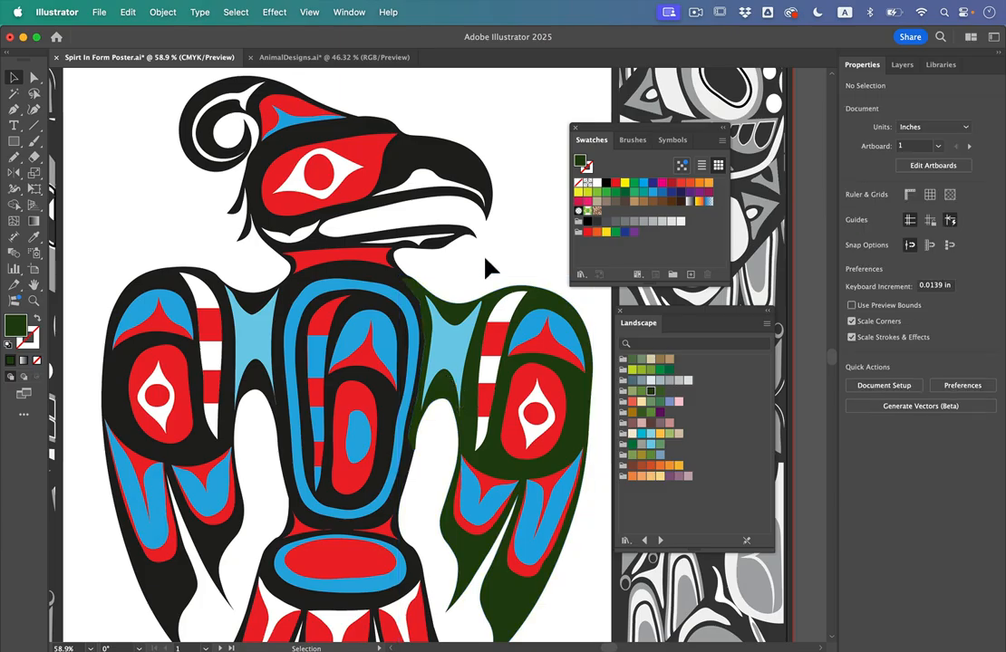
scroll(293, 525, "down", 2)
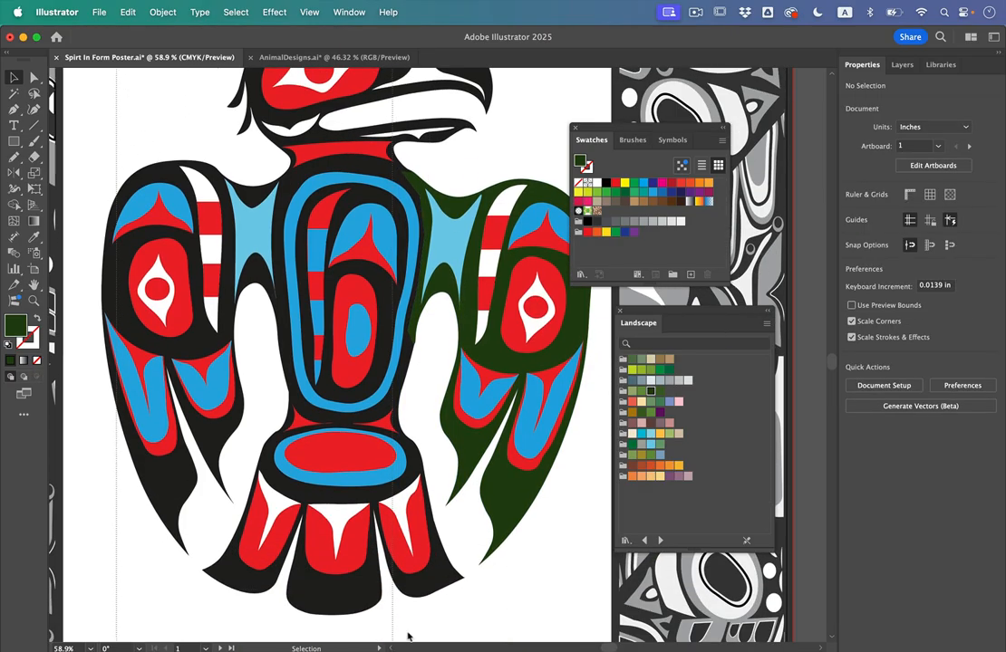
Select the whole bird and add the first Landscape color group and the Meadow group to the document swatches.
key("super+a")
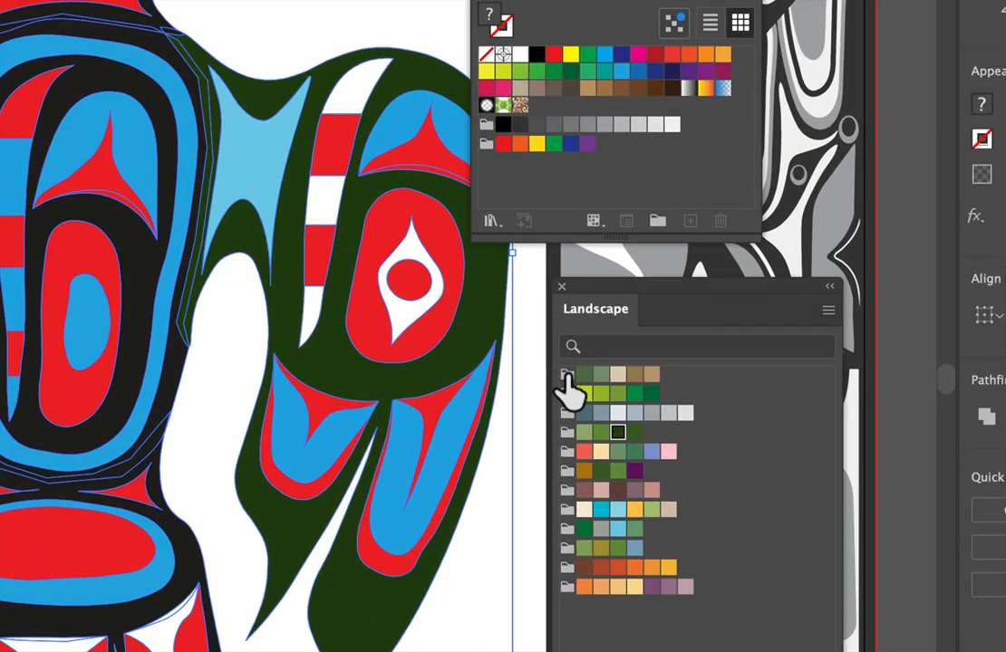
left_click_drag(566, 381, 487, 177)
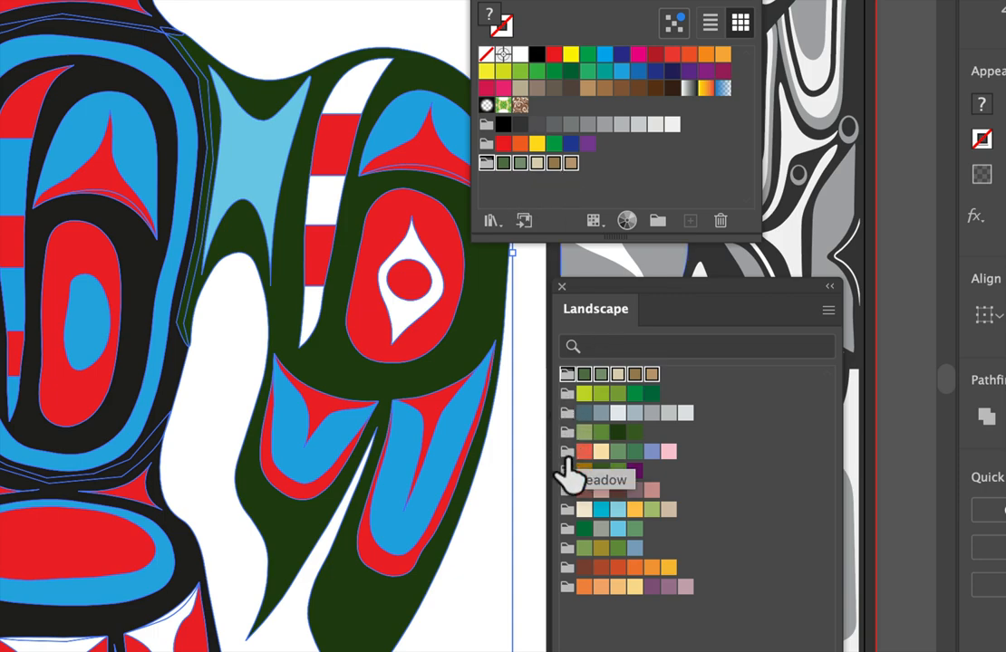
left_click_drag(564, 453, 501, 201)
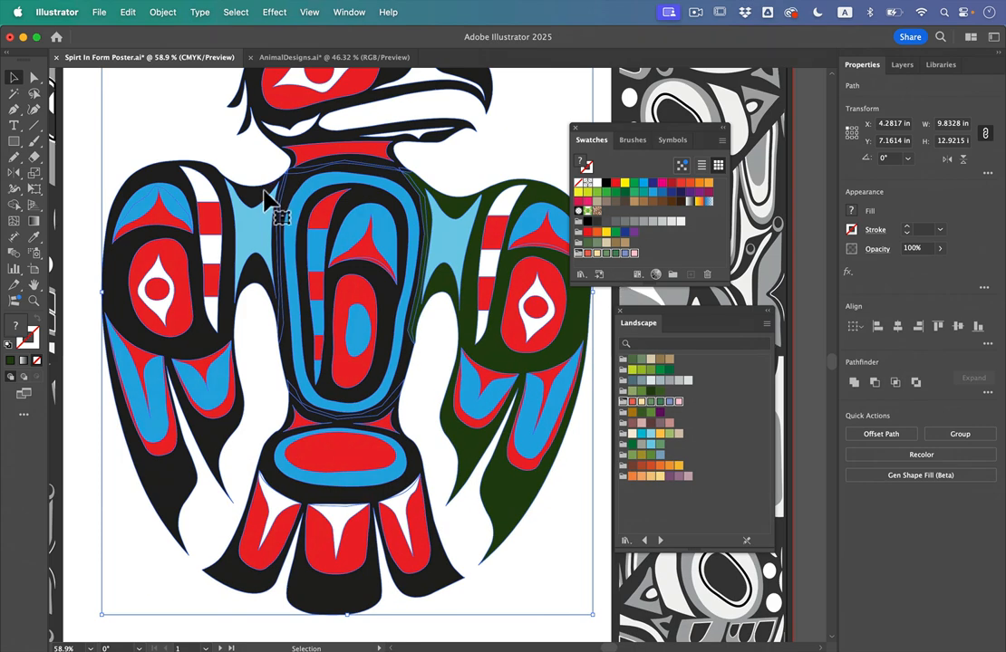
Reselect the whole bird, convert it to a Live Paint group, and paint the left-hand wing's black base dark green.
scroll(266, 200, "down", 5)
left_click(211, 138)
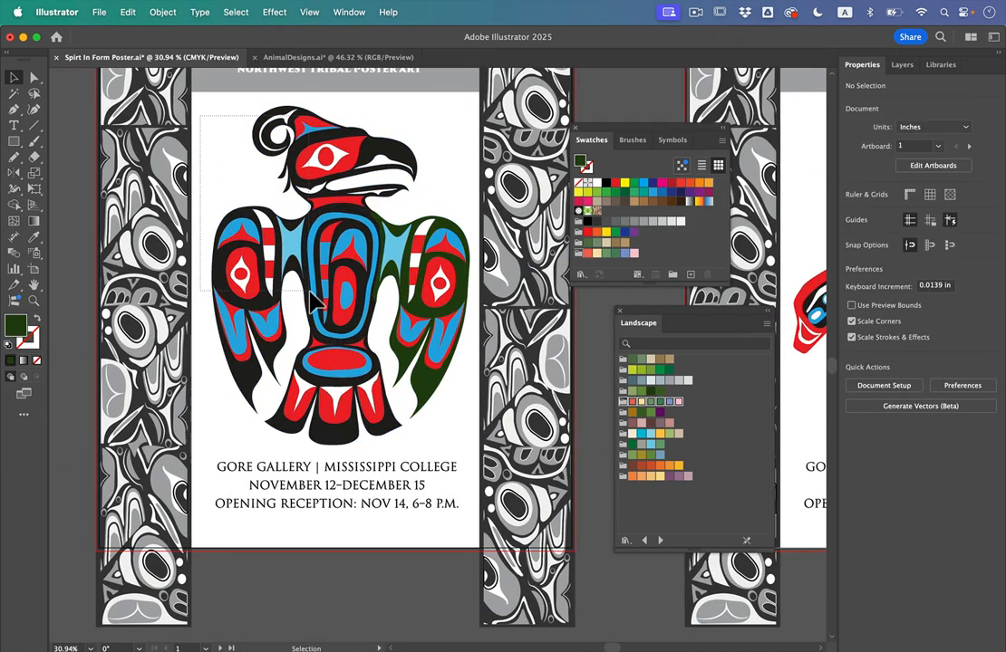
left_click(436, 449)
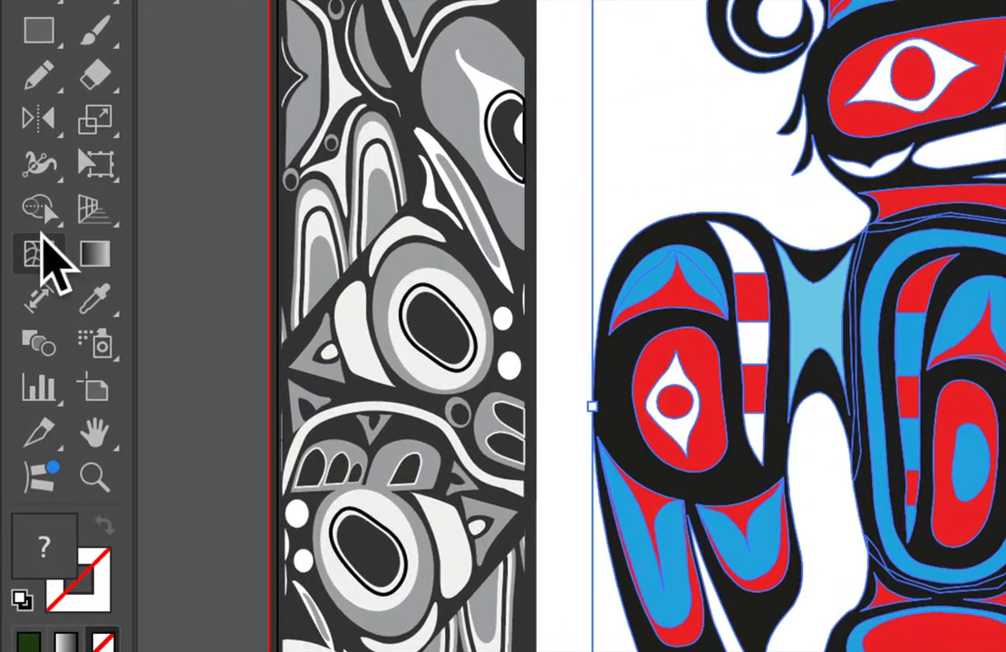
left_click(41, 214)
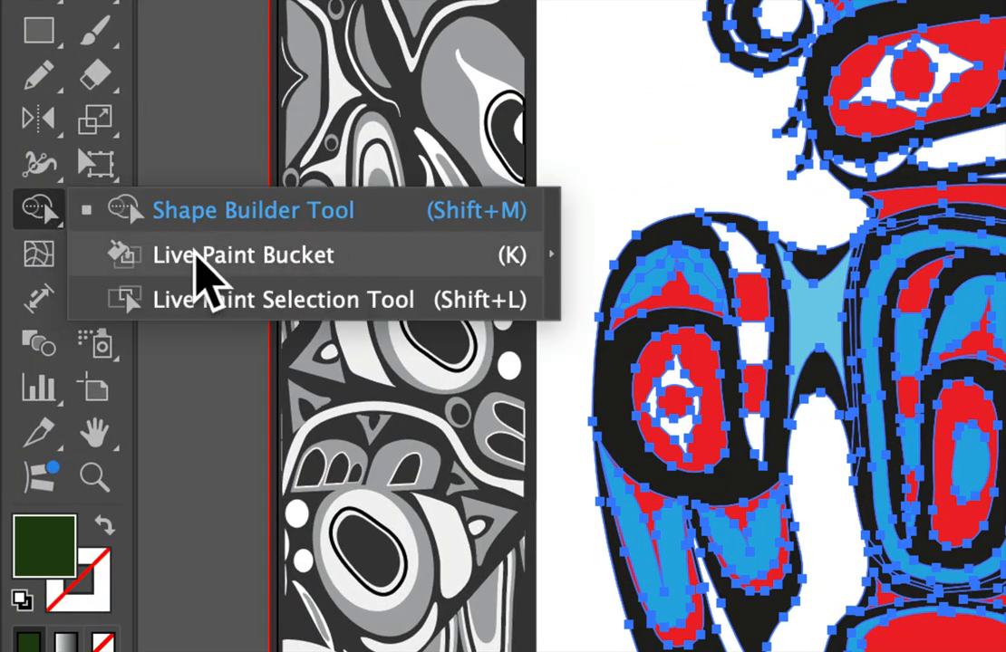
left_click(225, 260)
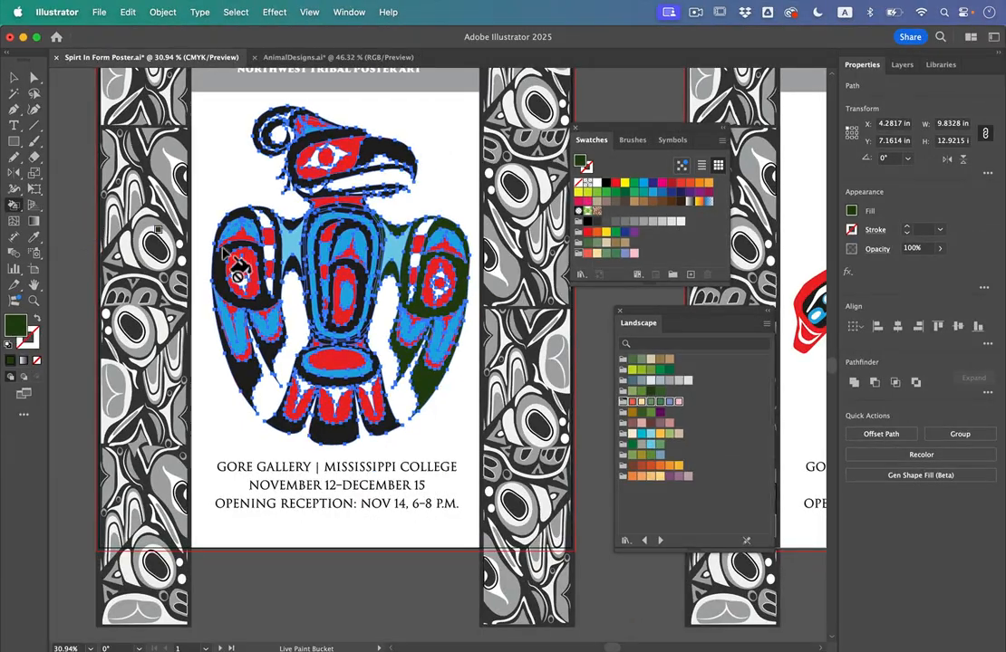
left_click(296, 263)
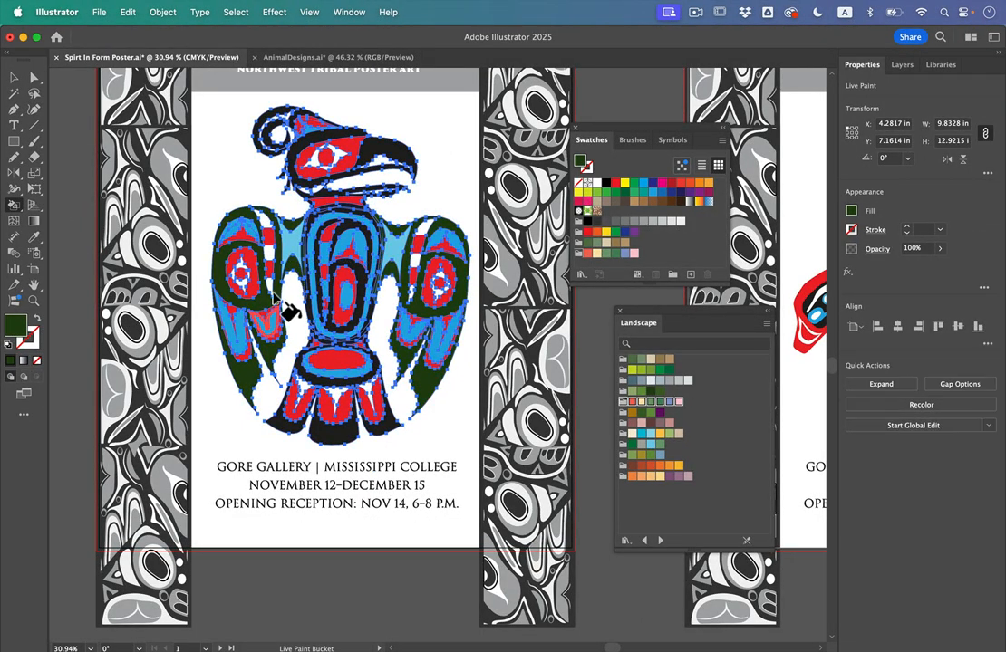
Cycle the Live Paint Bucket color through the first added Landscape group to its last tan swatch.
scroll(351, 222, "up", 2)
scroll(350, 222, "up", 2)
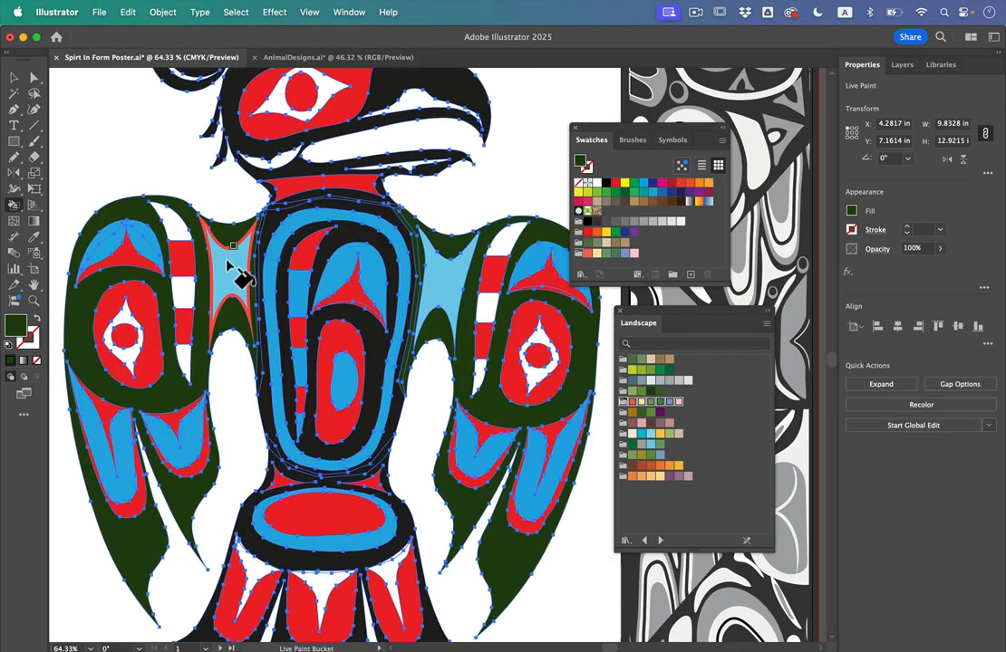
scroll(218, 263, "up", 1)
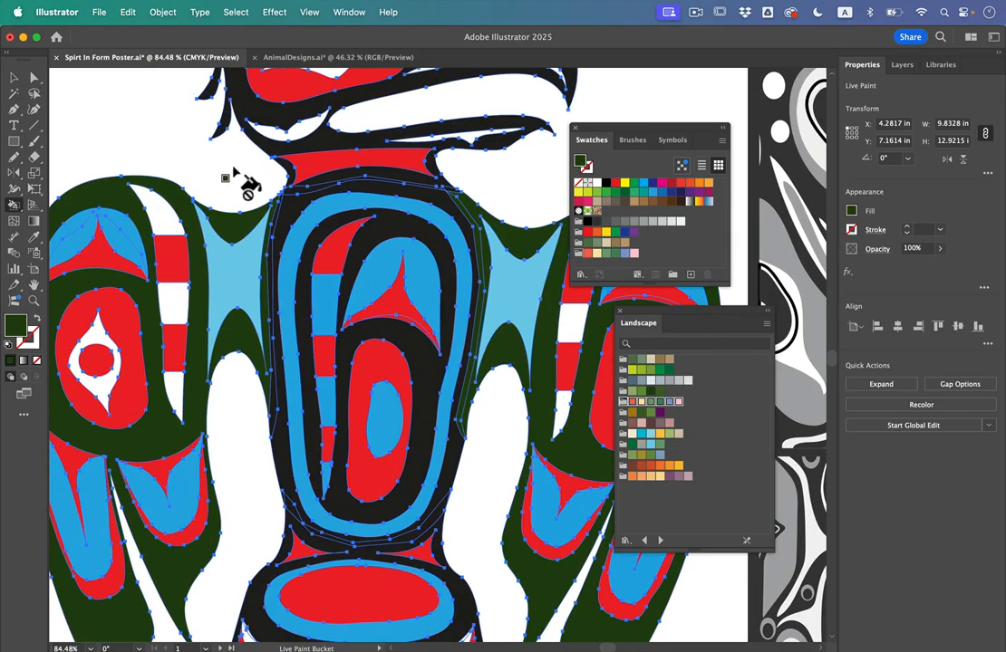
key("Right")
key("Right")
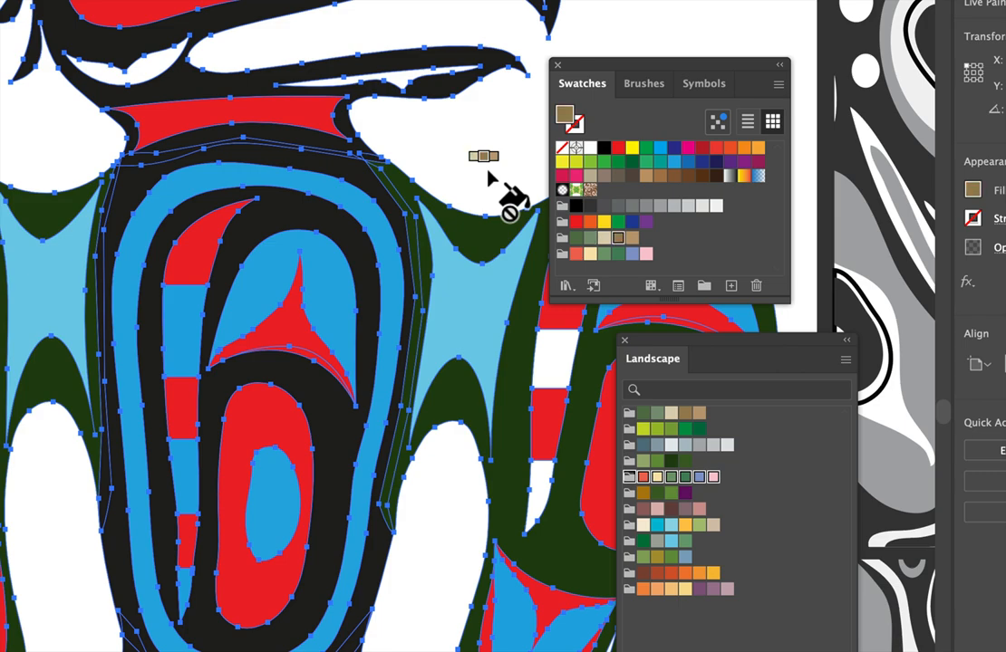
key("Right")
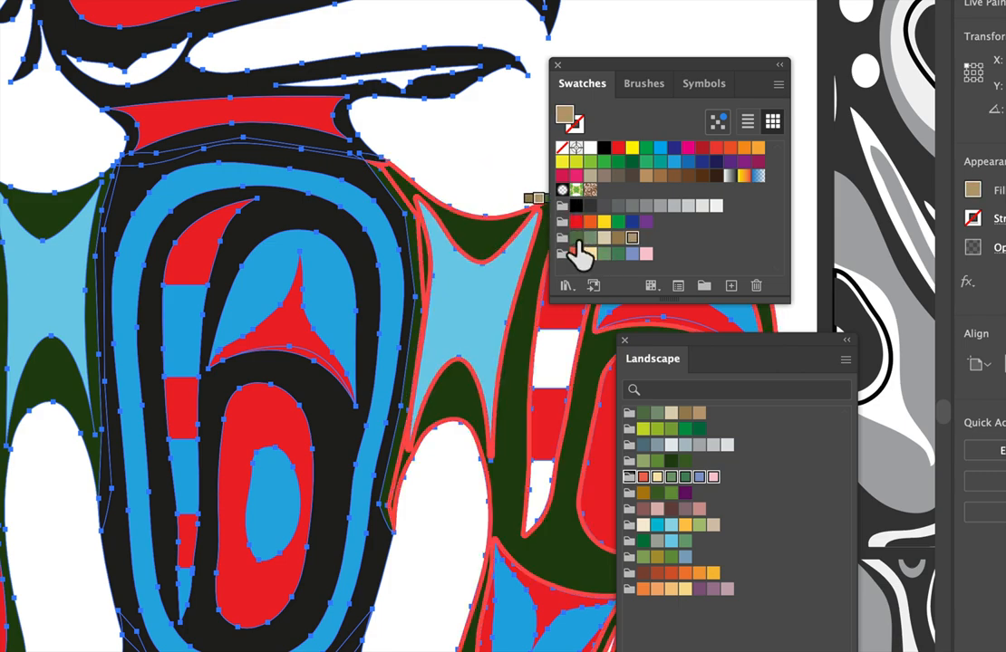
Paint both wing bases and the black area inside the body's blue ring with the first muted green of the added Landscape group.
left_click(577, 239)
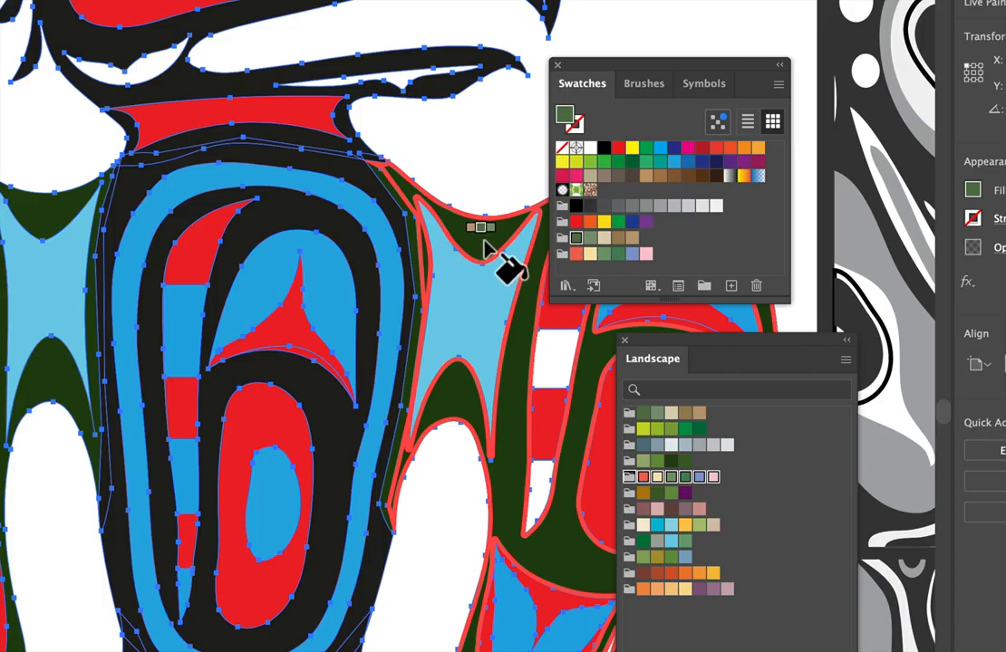
left_click(435, 243)
left_click(41, 203)
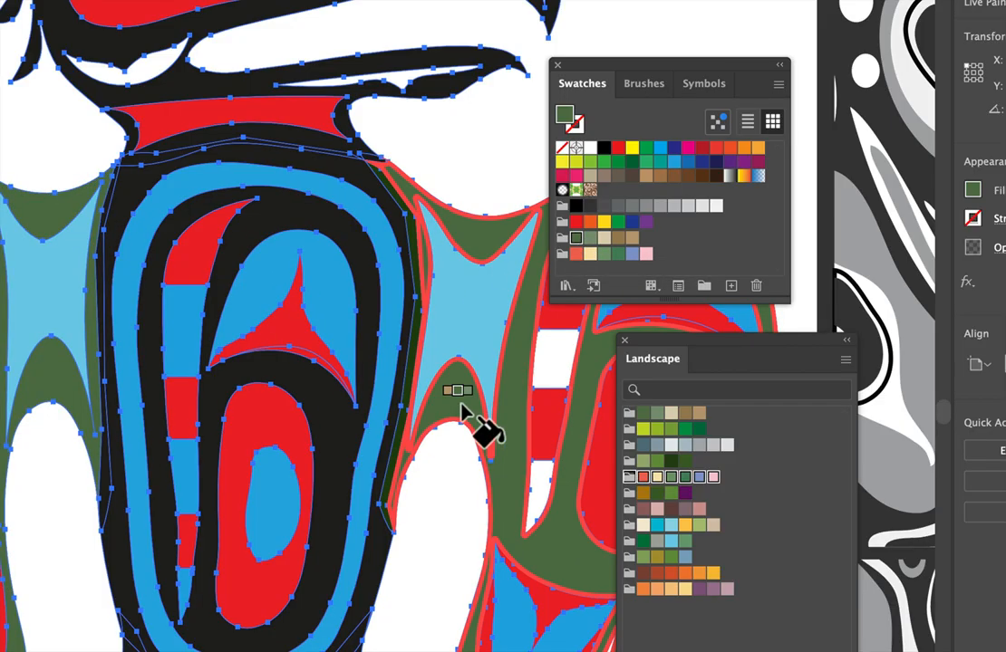
left_click(359, 475)
scroll(359, 498, "down", 3)
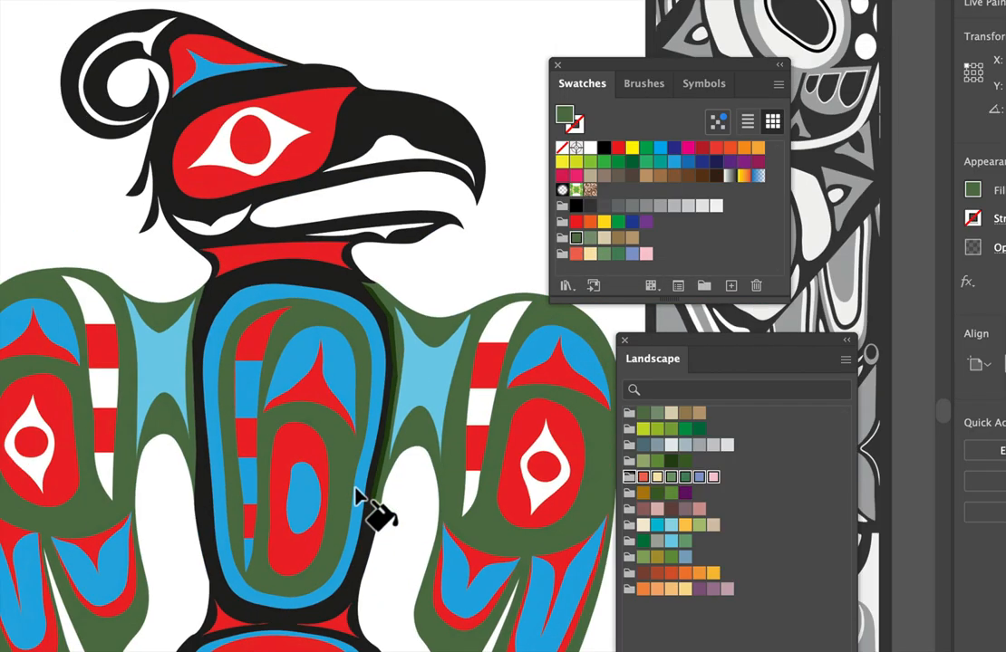
Paint the body's blue ring, the large blue shapes inside it and the right-hand wing joint with the Landscape group's brown.
left_click(362, 287)
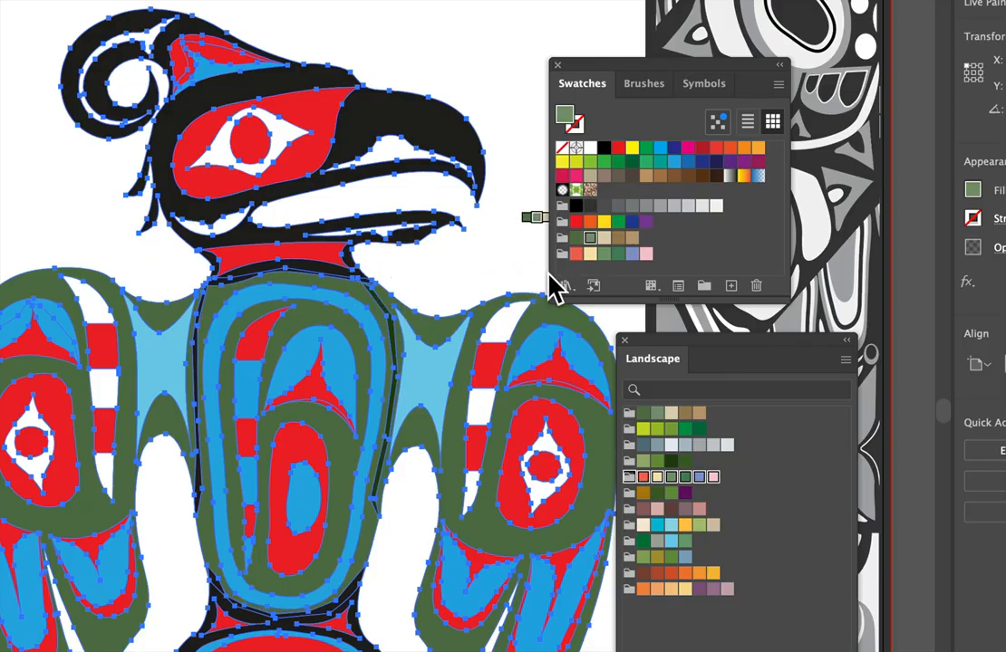
key("Right")
key("Right")
left_click(355, 338)
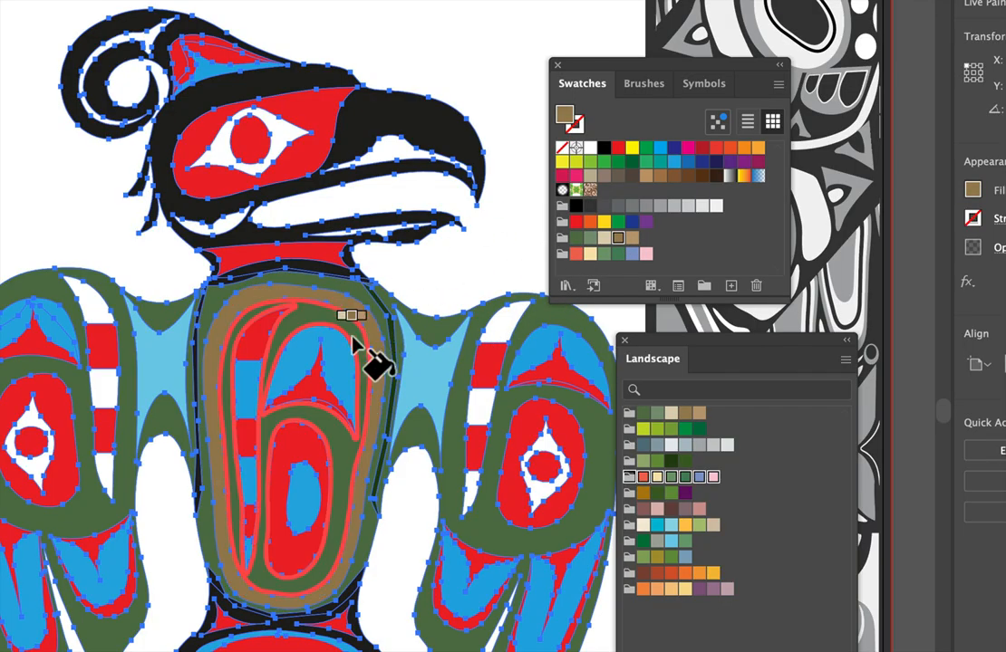
left_click(333, 360)
left_click(427, 395)
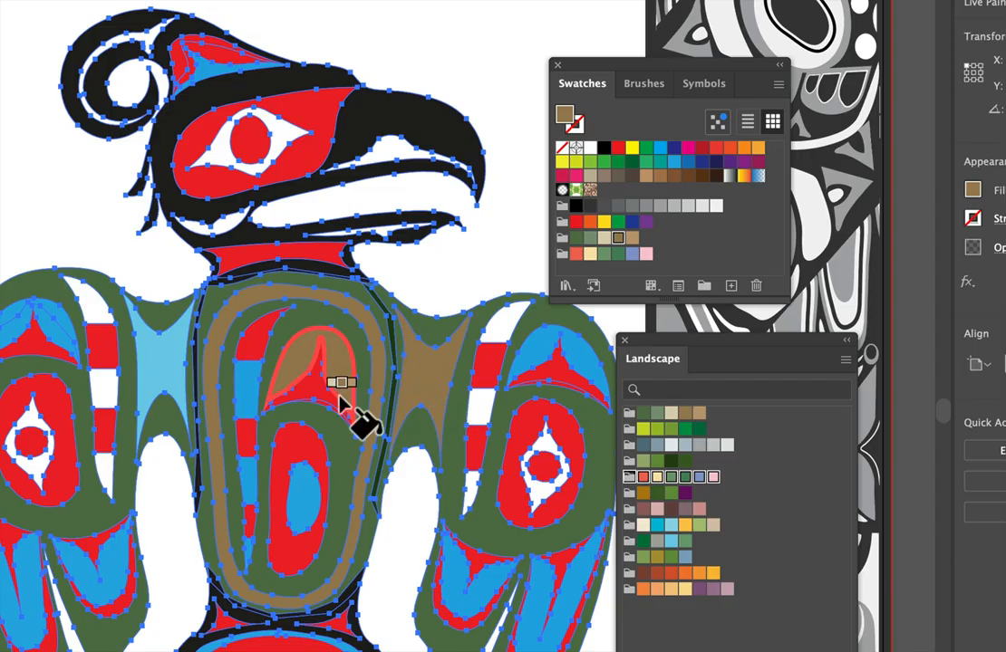
left_click(254, 401)
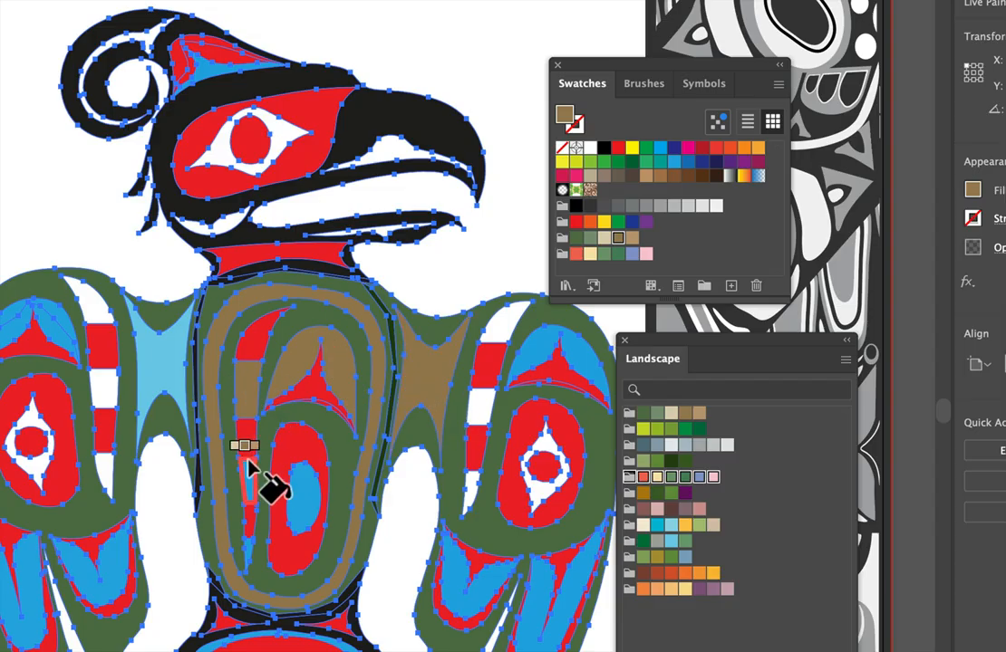
left_click(324, 518)
scroll(375, 526, "down", 1)
scroll(375, 526, "right", 1)
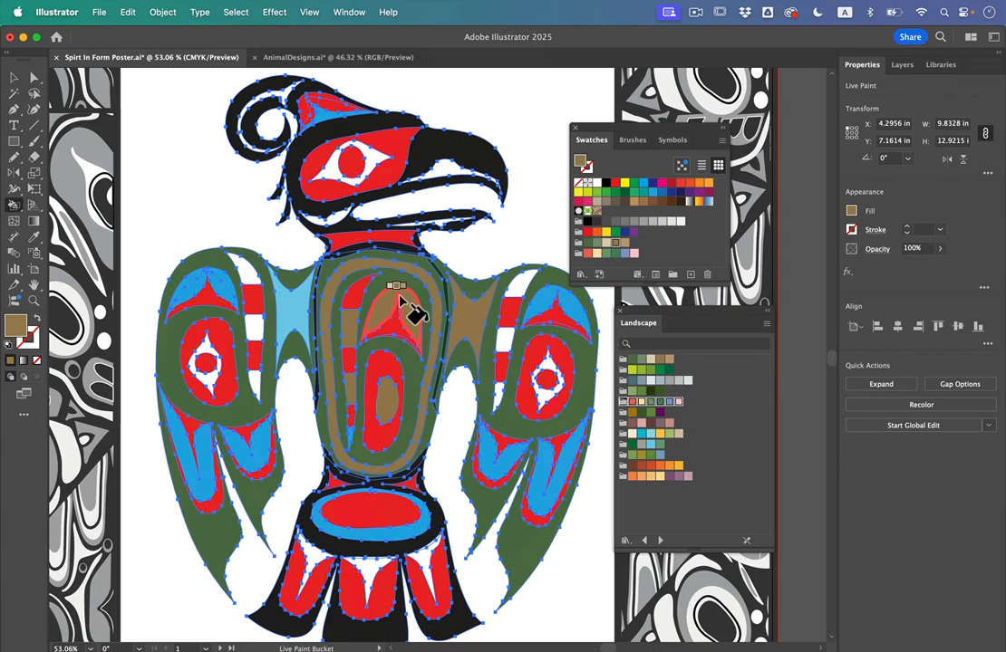
Hide the selection edges, sample the wing's dark green and fill the thin black slivers along the body's sides with it.
left_click(313, 9)
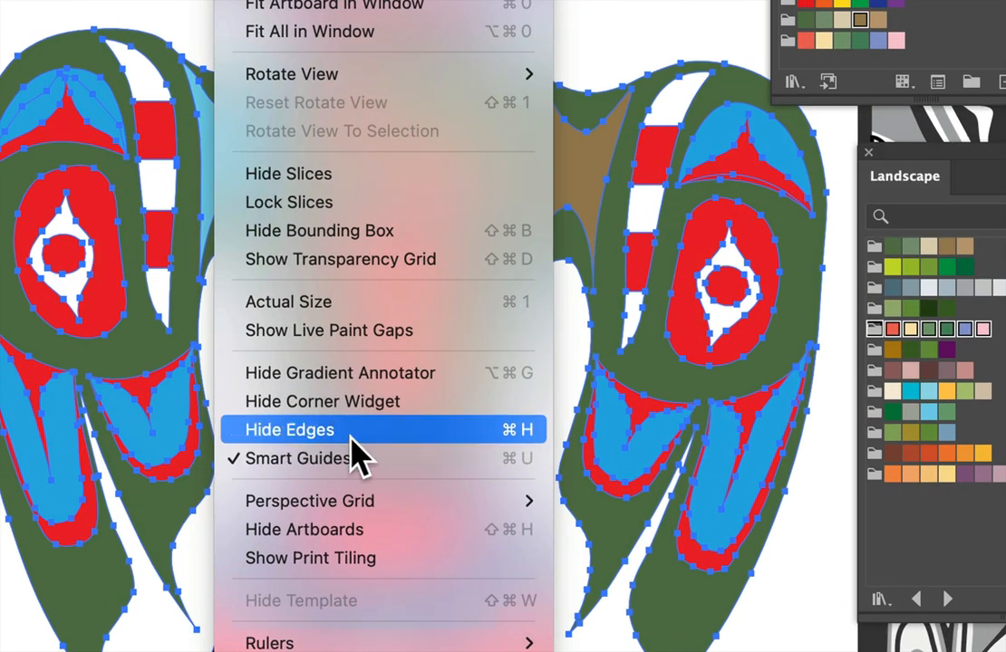
left_click(351, 436)
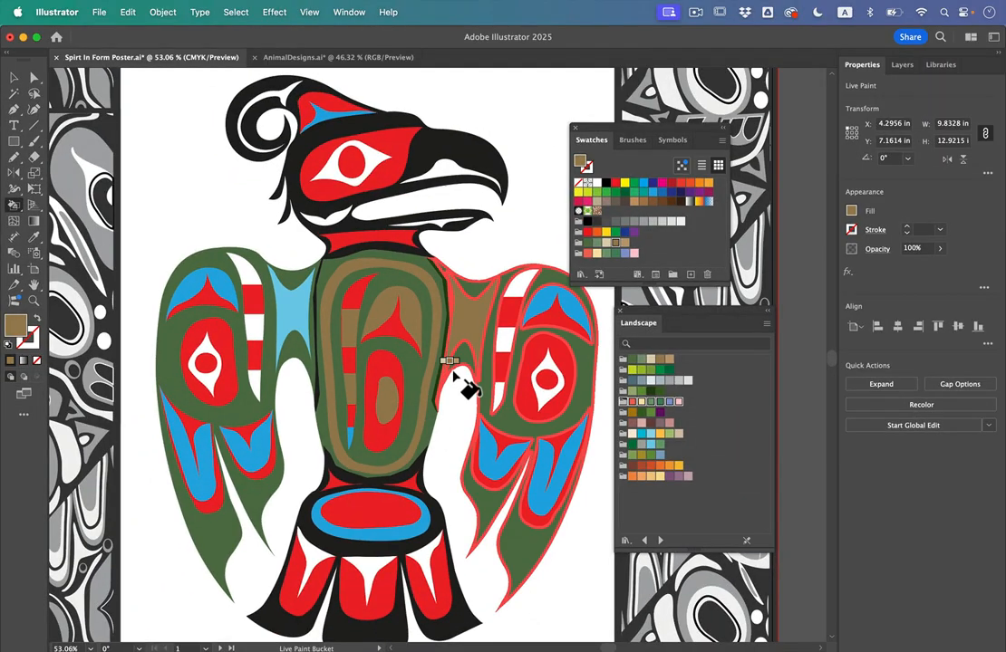
scroll(540, 263, "up", 5)
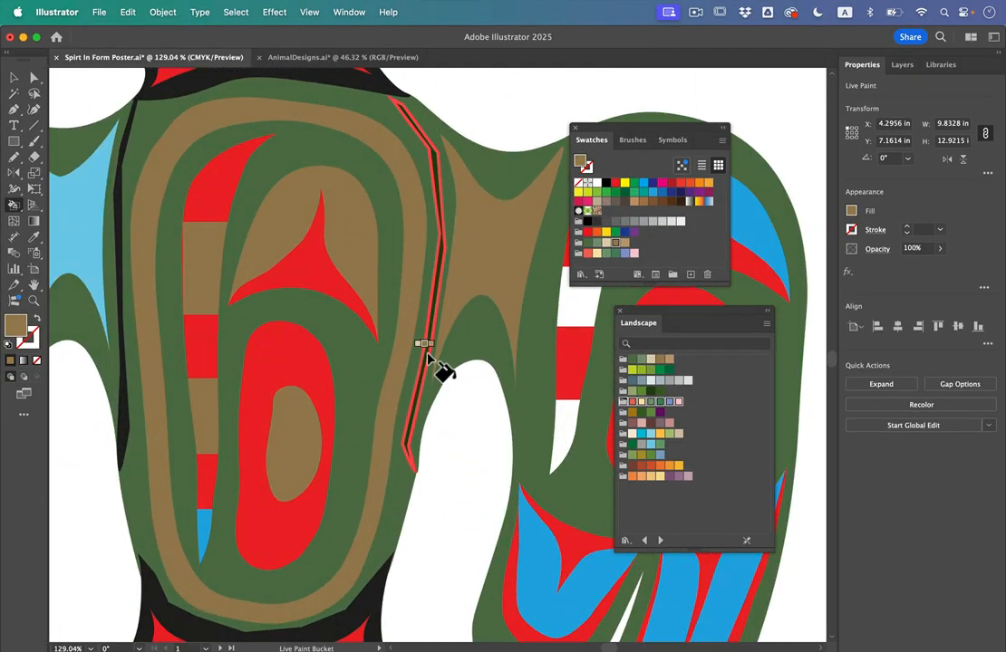
key("v")
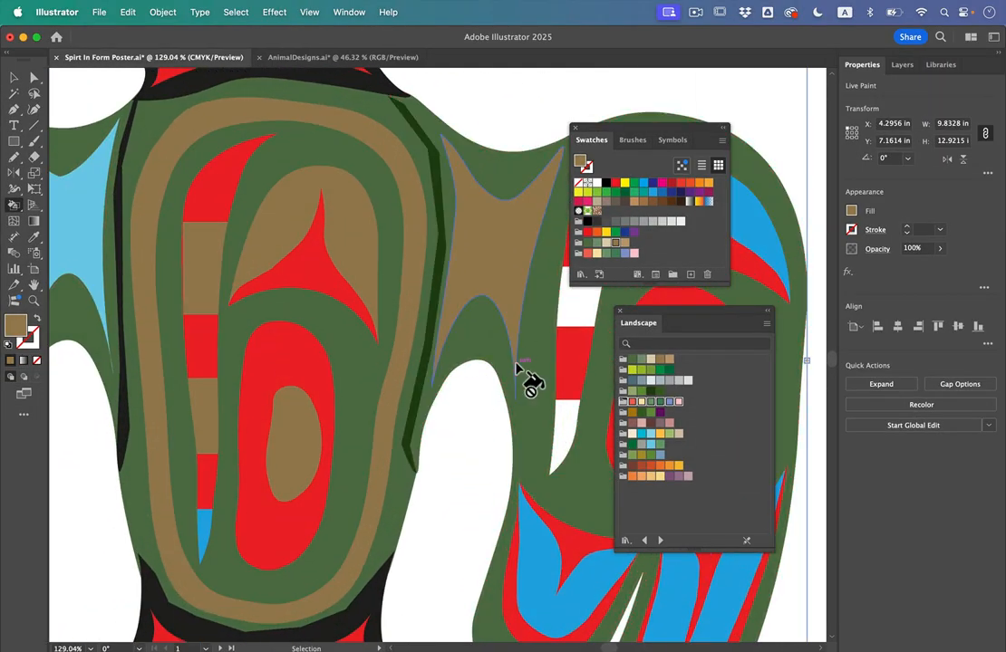
left_click(493, 345, "alt")
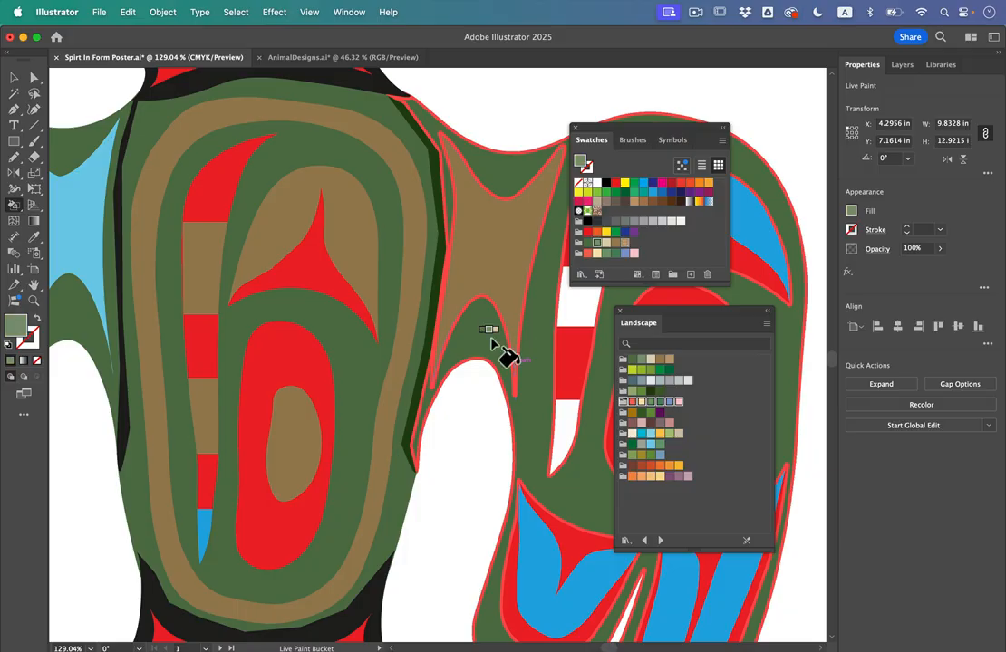
left_click(425, 331)
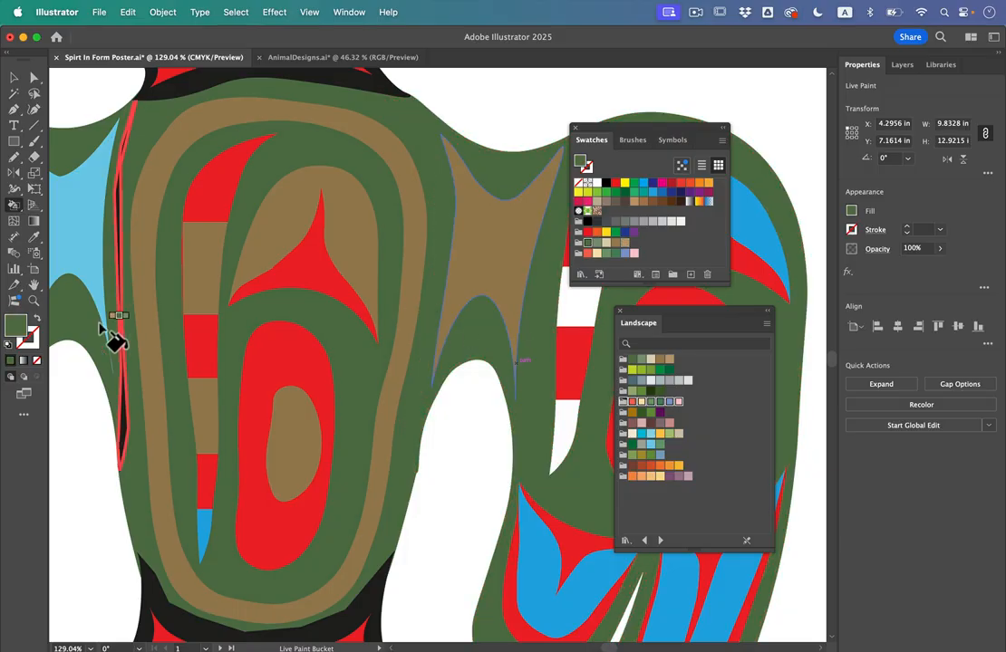
scroll(170, 438, "down", 1)
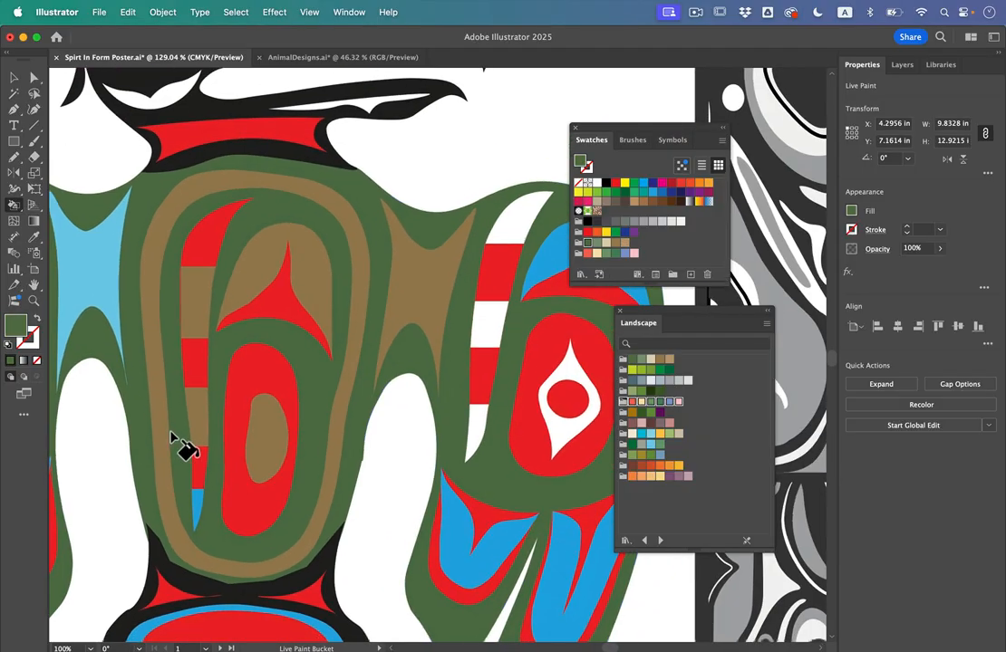
Paint the remaining black areas of the head, tail and neck sliver with the same dark green.
scroll(171, 437, "down", 4)
left_click(254, 415)
left_click(263, 403)
scroll(339, 278, "up", 5)
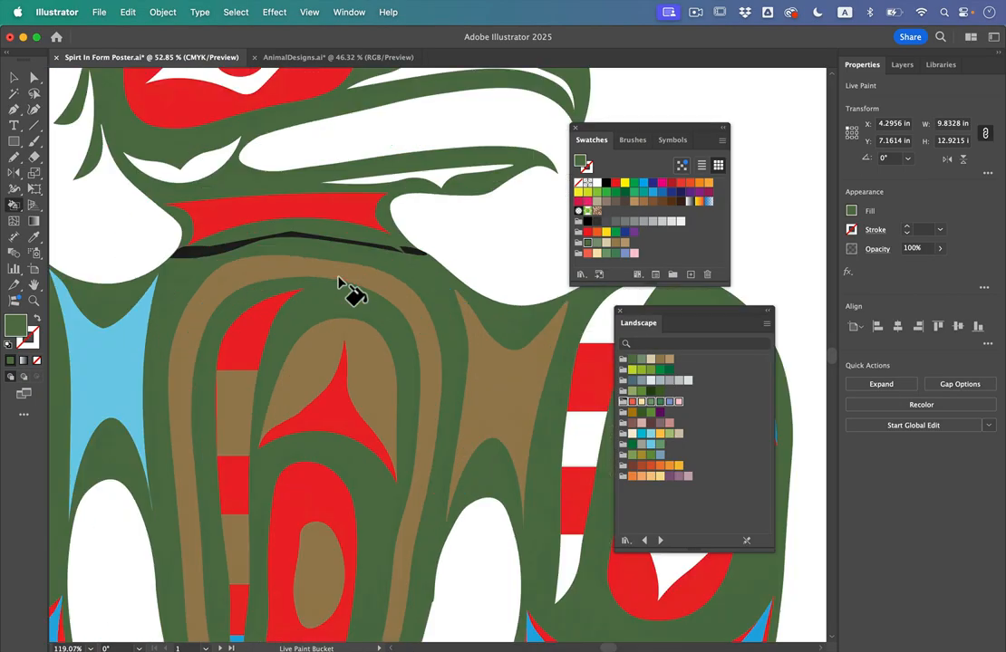
left_click(339, 249)
scroll(341, 249, "up", 2)
Paint the red areas of the face, neck, body, wings and tail with the Meadow group's coral.
left_click(632, 401)
left_click(390, 154)
left_click(326, 335)
scroll(340, 390, "down", 3)
left_click(310, 450)
scroll(413, 294, "down", 5)
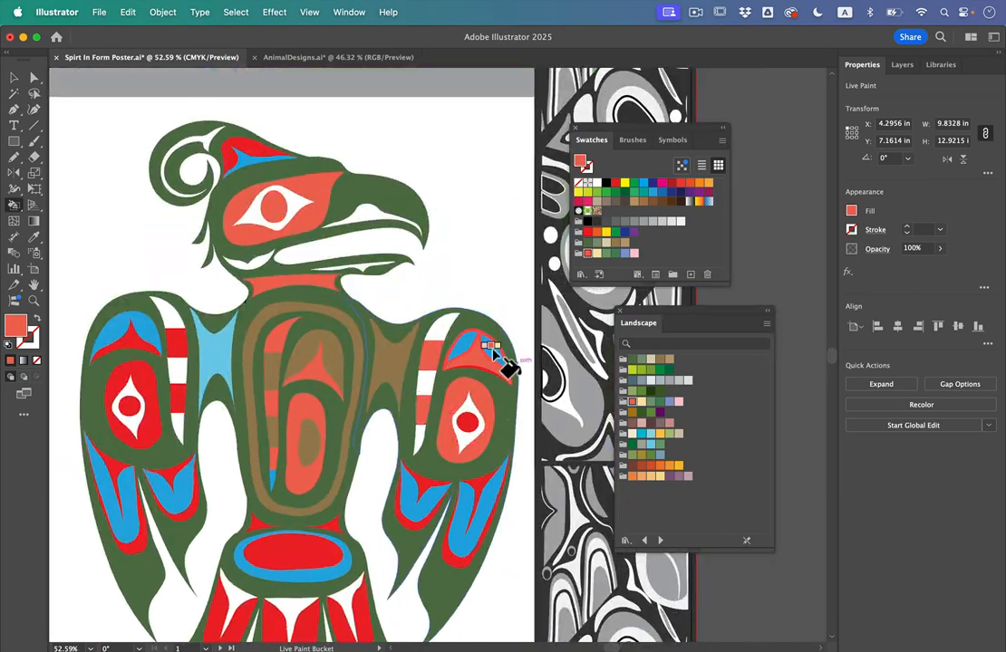
scroll(138, 359, "up", 8)
left_click(232, 560)
key("super+z")
left_click(354, 492)
scroll(353, 491, "down", 7)
left_click(390, 589)
Paint the blue areas of the wings, left-hand wing joint and tail ring with the Meadow group's periwinkle.
key("Right")
key("Right")
key("Right")
key("Right")
left_click(282, 204)
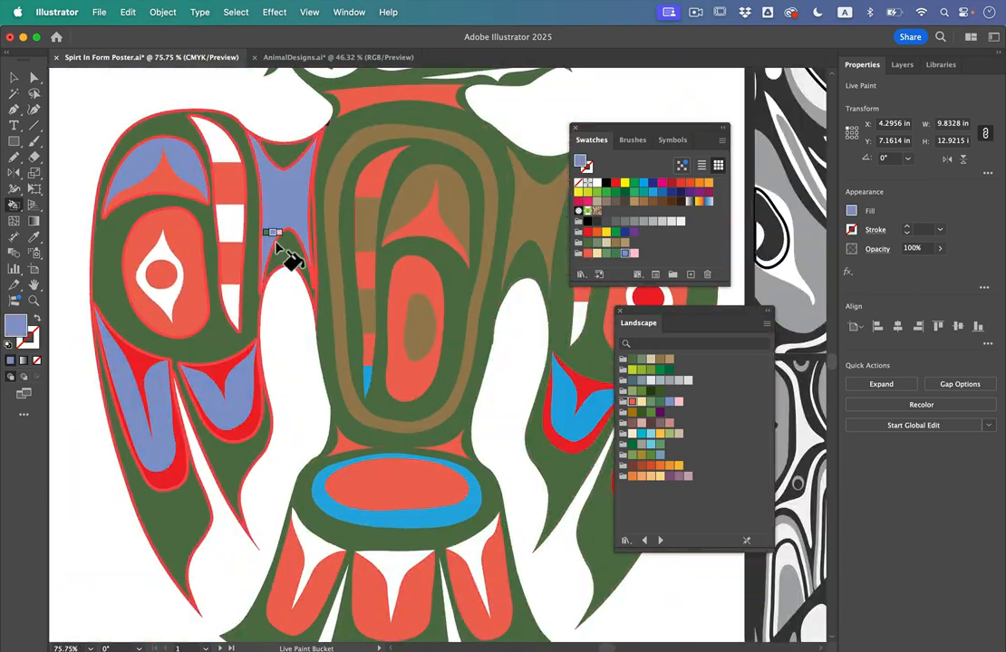
scroll(281, 246, "right", 3)
left_click(476, 453)
left_click(299, 503)
scroll(299, 503, "down", 4)
scroll(300, 152, "up", 7)
left_click(300, 153)
Switch back to the Meadow group's coral and paint the remaining red shapes around the wing feathers.
key("Right")
key("Right")
scroll(358, 231, "down", 7)
scroll(507, 517, "up", 5)
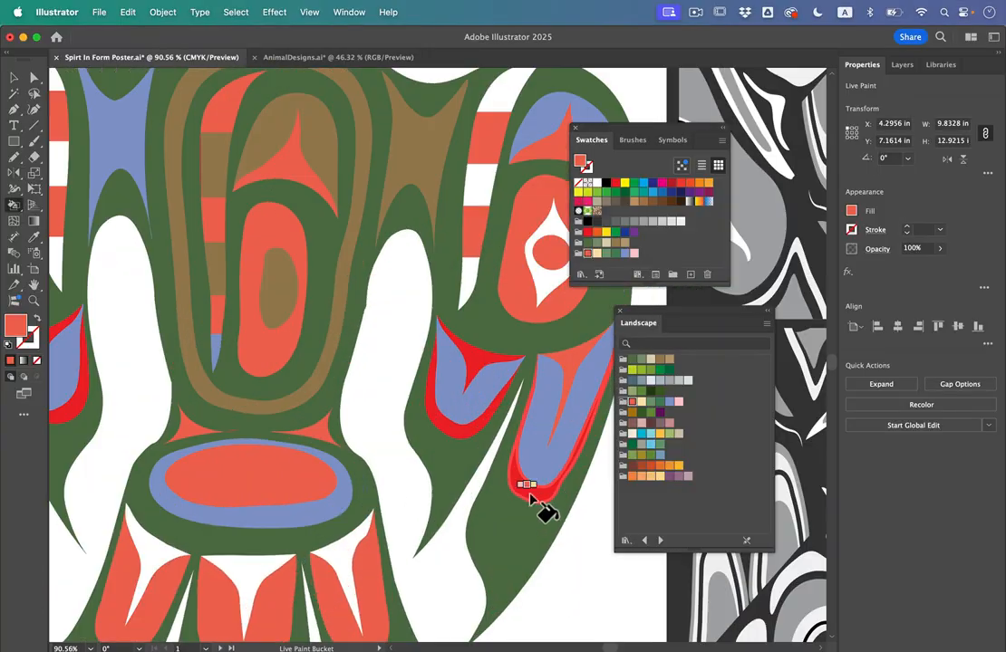
left_click(531, 494)
left_click(170, 308)
Paint the outlines around the periwinkle wing feathers with the white swatch.
left_click(596, 182)
left_click(288, 383)
scroll(389, 389, "right", 5)
left_click(471, 423)
scroll(463, 337, "down", 6)
Paint the left-hand wing joint, the tail oval, the tail feathers and the upper wing peaks with the Landscape group's brown.
left_click(615, 243)
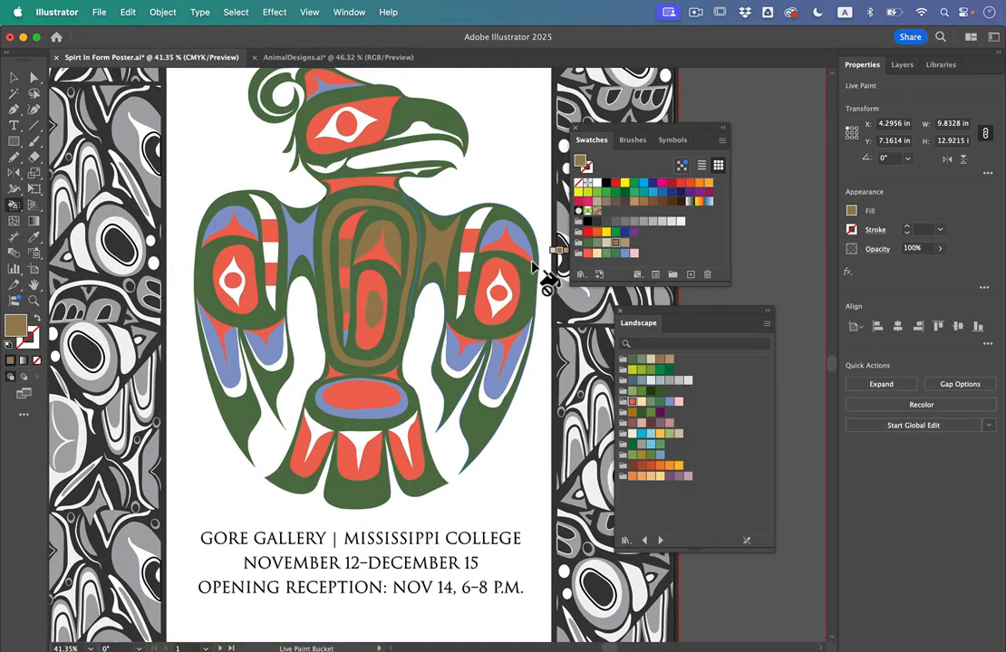
left_click(303, 247)
left_click(371, 474)
left_click(360, 396)
left_click(309, 458)
left_click(404, 469)
scroll(380, 408, "up", 3)
key("super+Up")
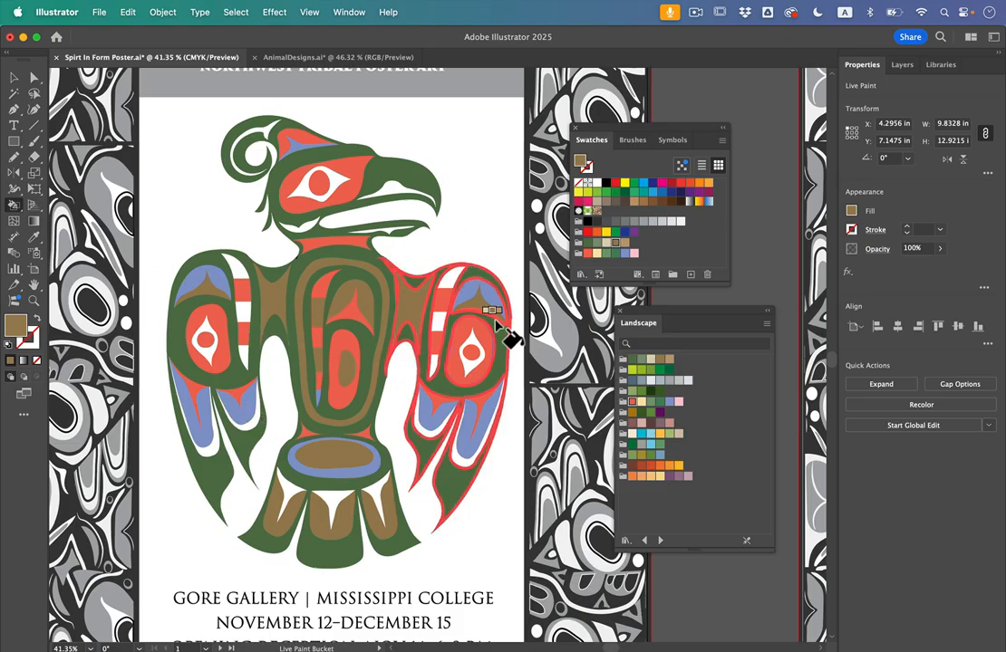
Examine the recolored wings, body and tail up close and within the whole poster for missed areas.
scroll(490, 282, "up", 1)
scroll(489, 285, "up", 5)
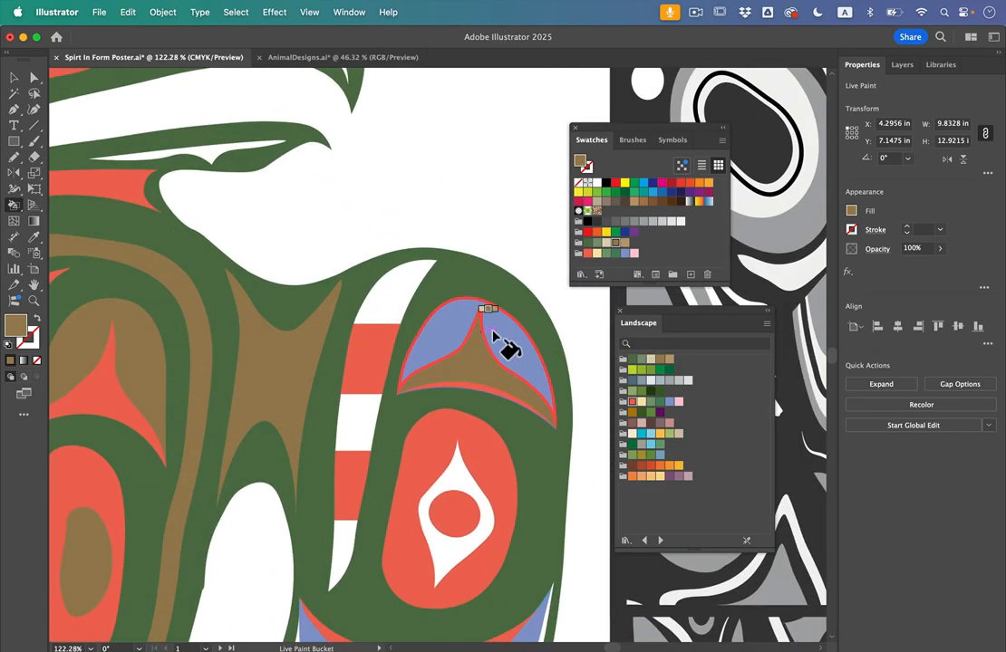
scroll(487, 428, "down", 5)
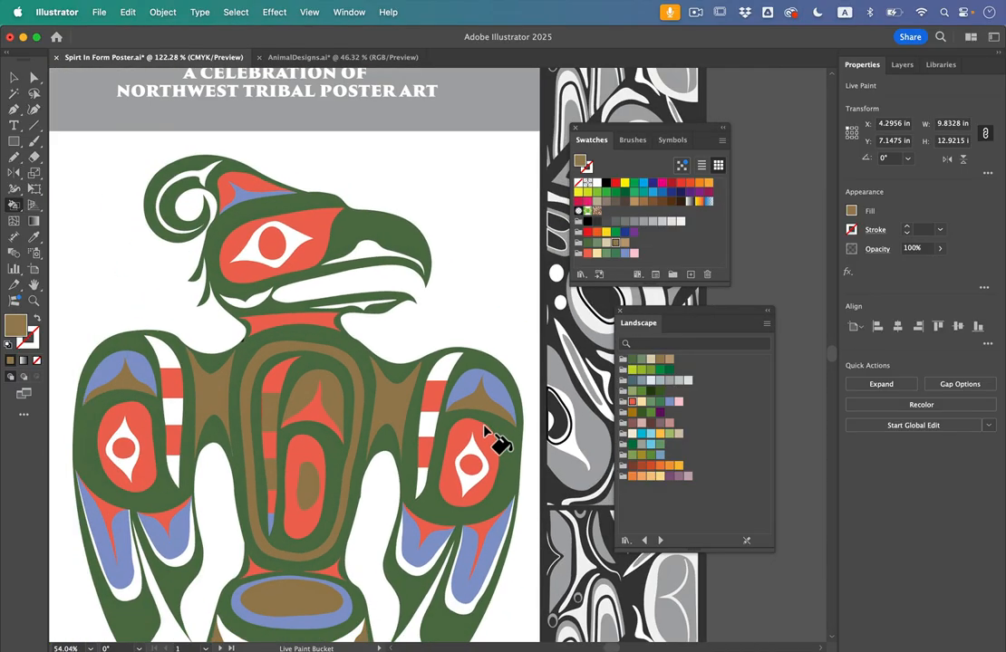
scroll(491, 448, "down", 2)
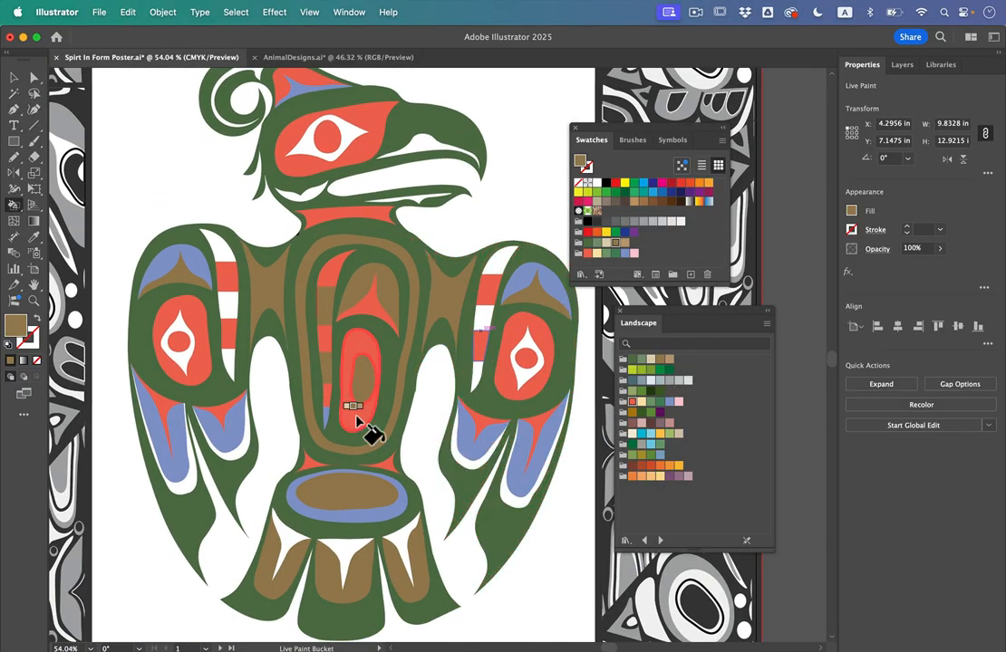
scroll(331, 433, "up", 3)
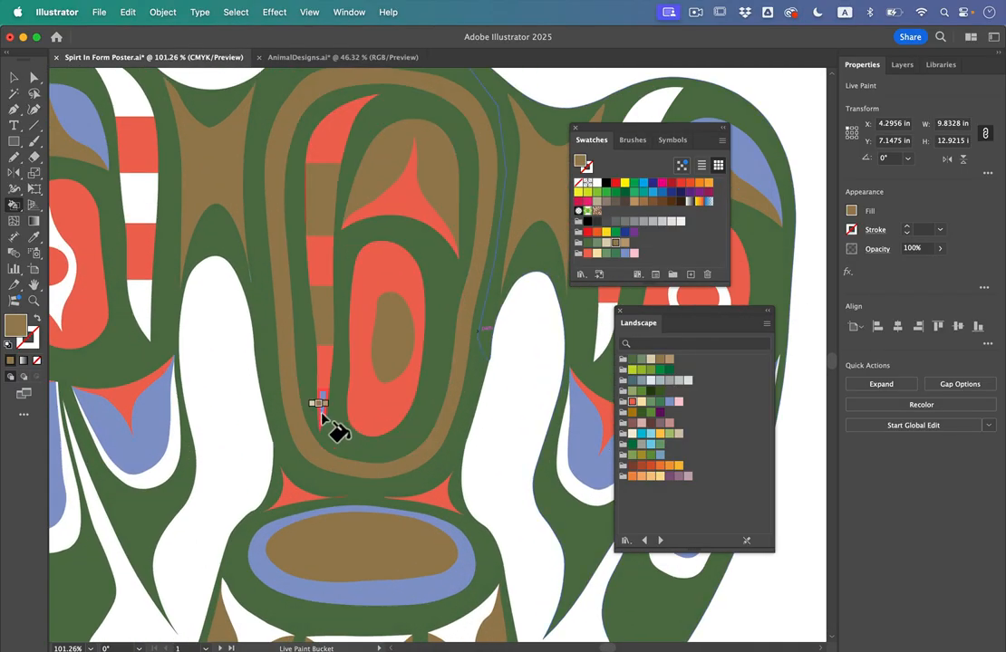
scroll(394, 498, "down", 6)
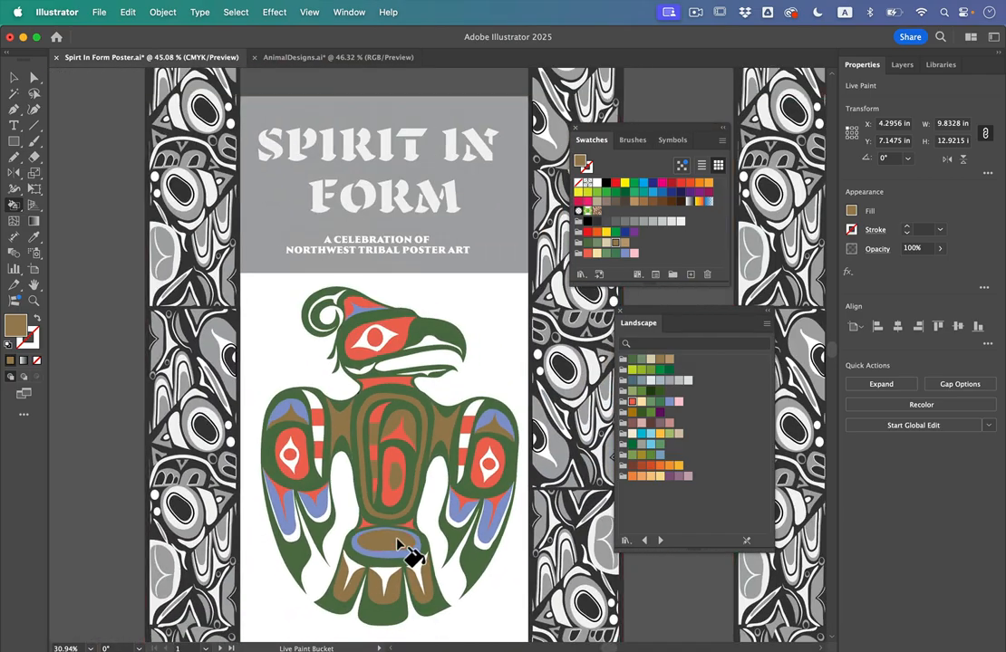
scroll(399, 544, "down", 2)
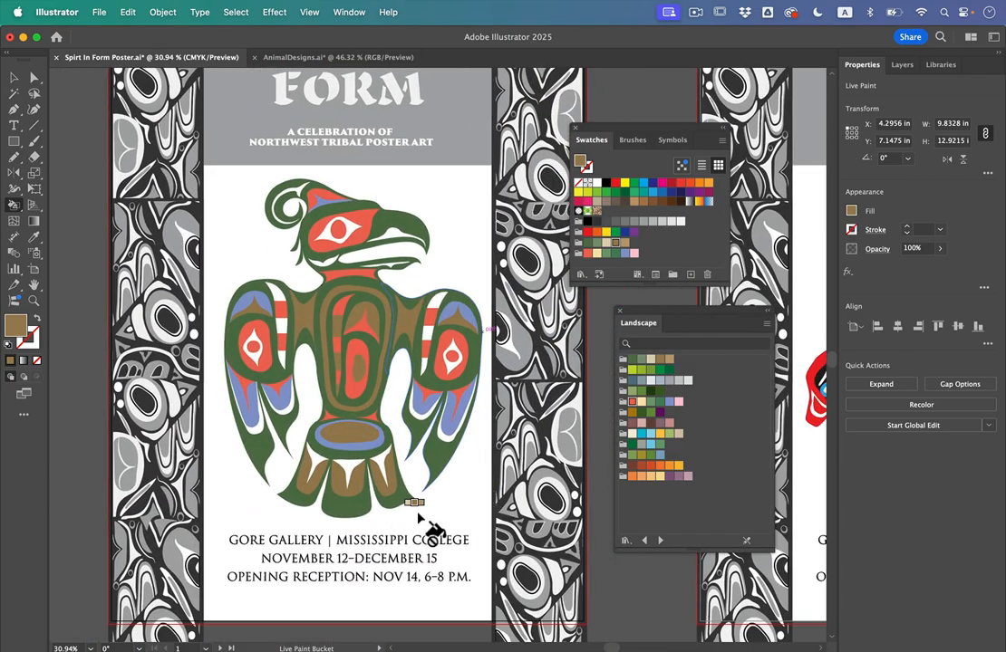
scroll(426, 527, "up", 4)
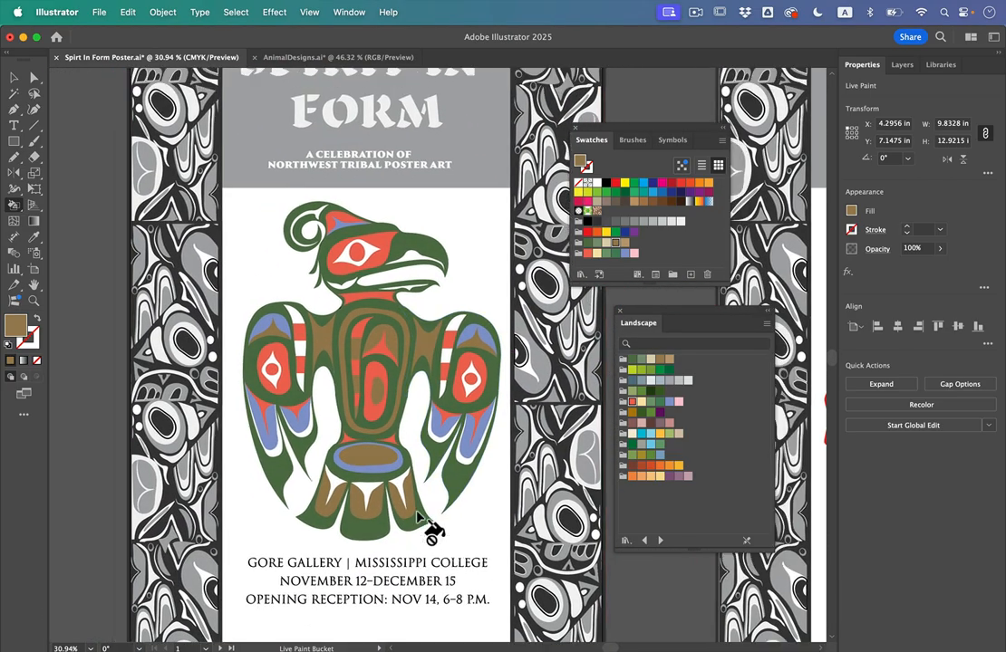
Select all the artwork of the first poster, including both pattern borders, and open Recolor for it.
left_click(13, 79)
scroll(196, 209, "down", 2)
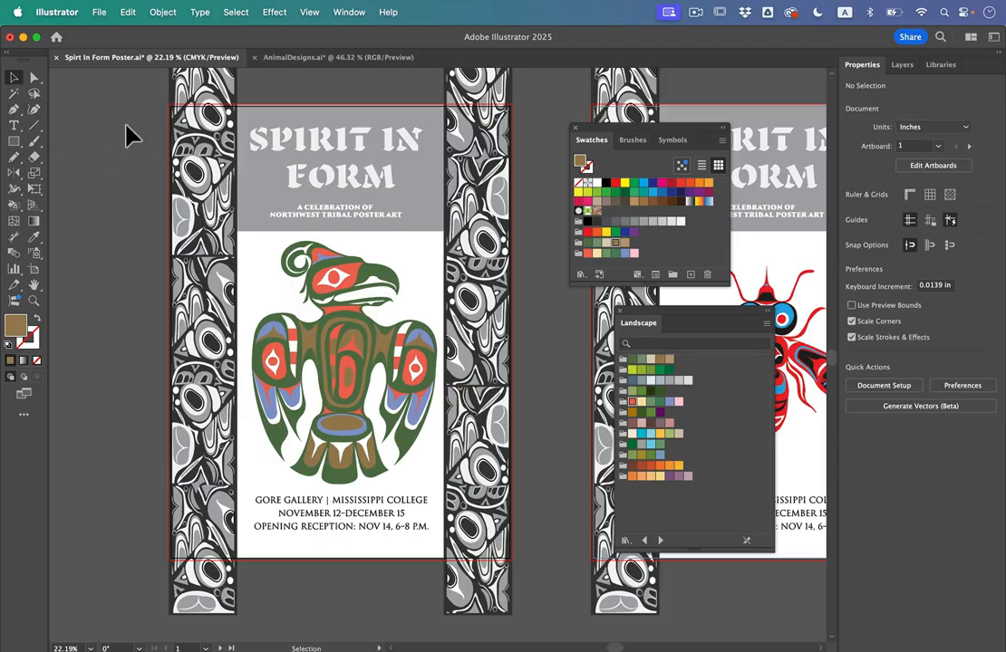
left_click(187, 491)
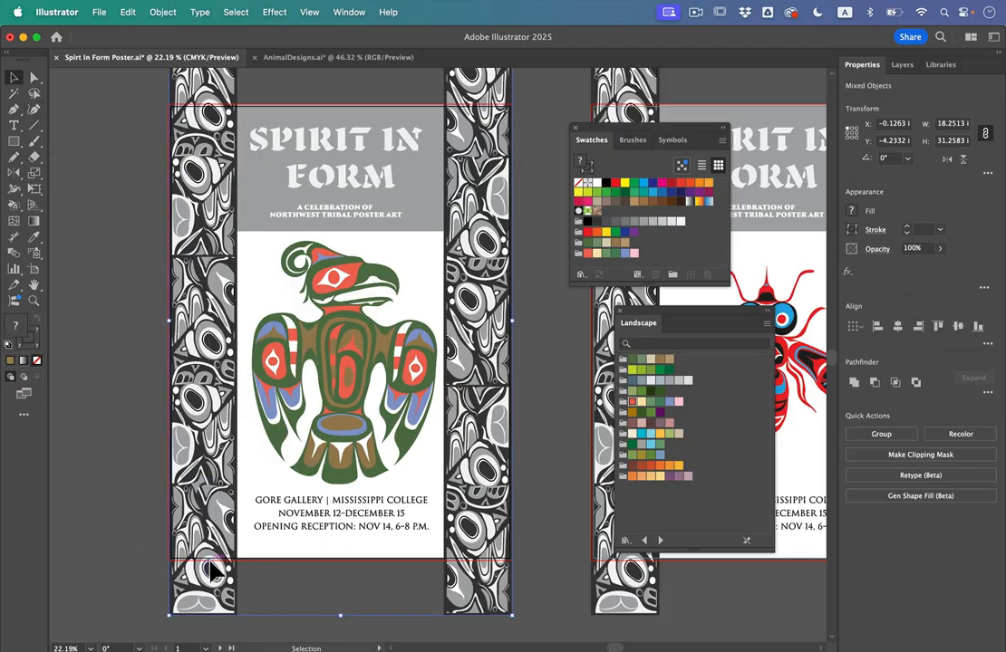
left_click(129, 140)
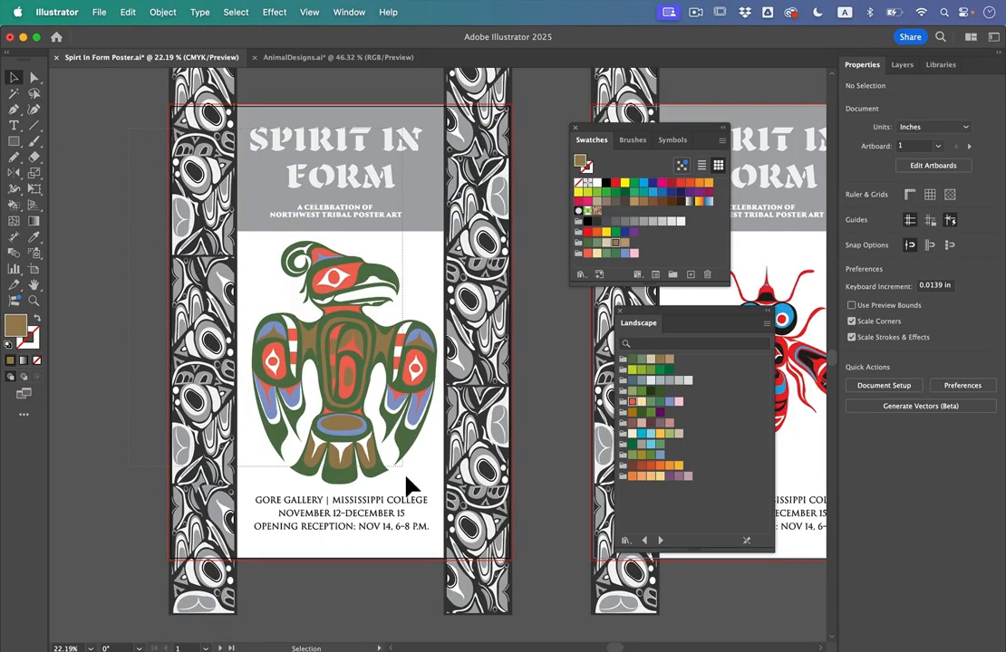
left_click_drag(514, 598, 521, 600)
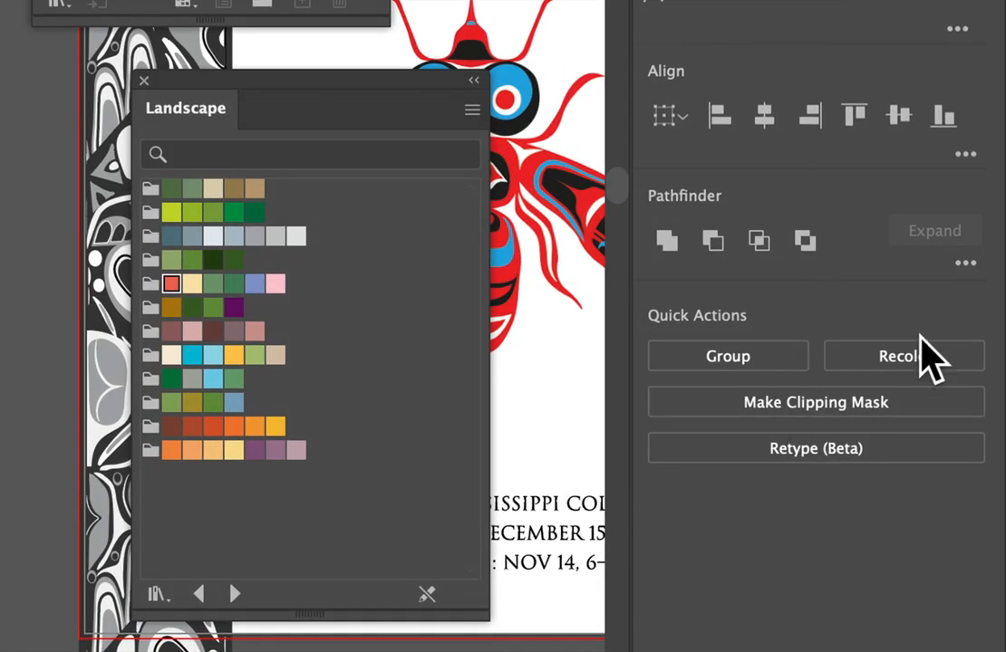
left_click(906, 360)
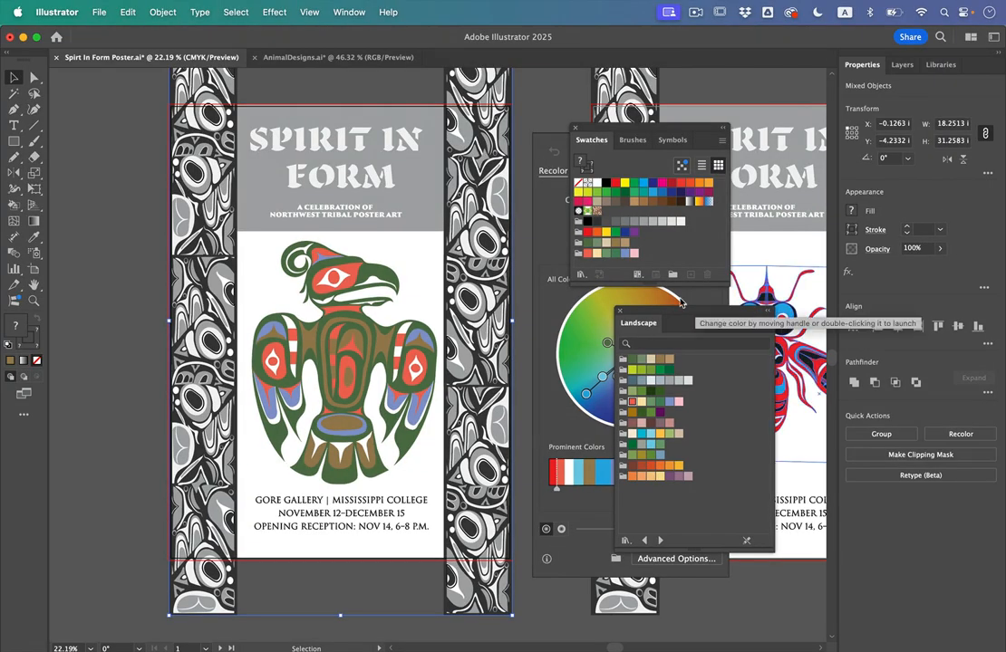
Close the Landscape swatch library and dock the Swatches group beside Properties, collapsed to icons.
left_click(620, 313)
left_click_drag(591, 140, 826, 180)
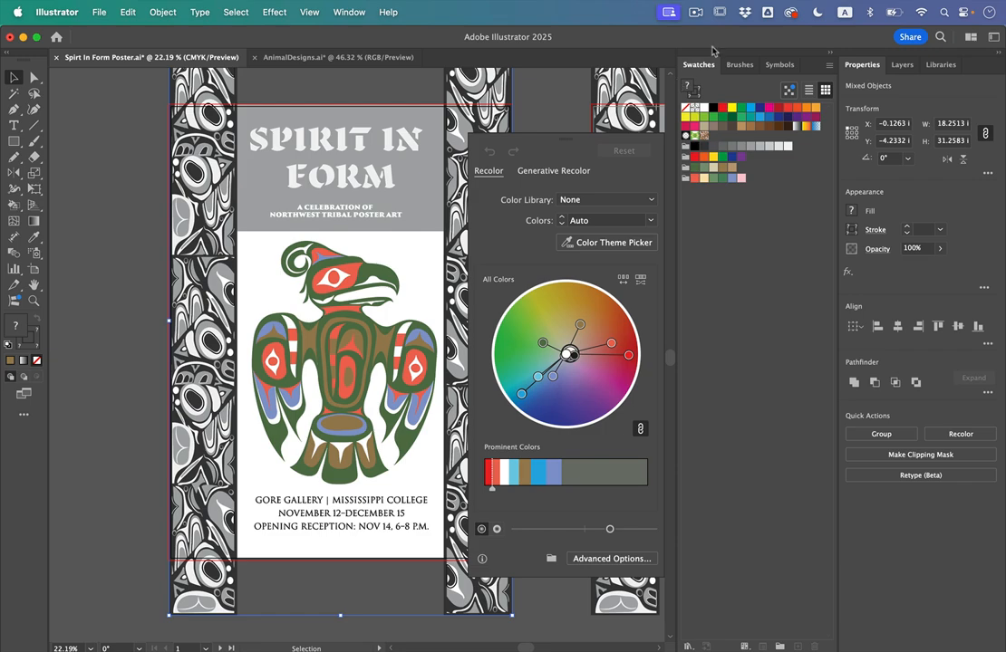
left_click(831, 56)
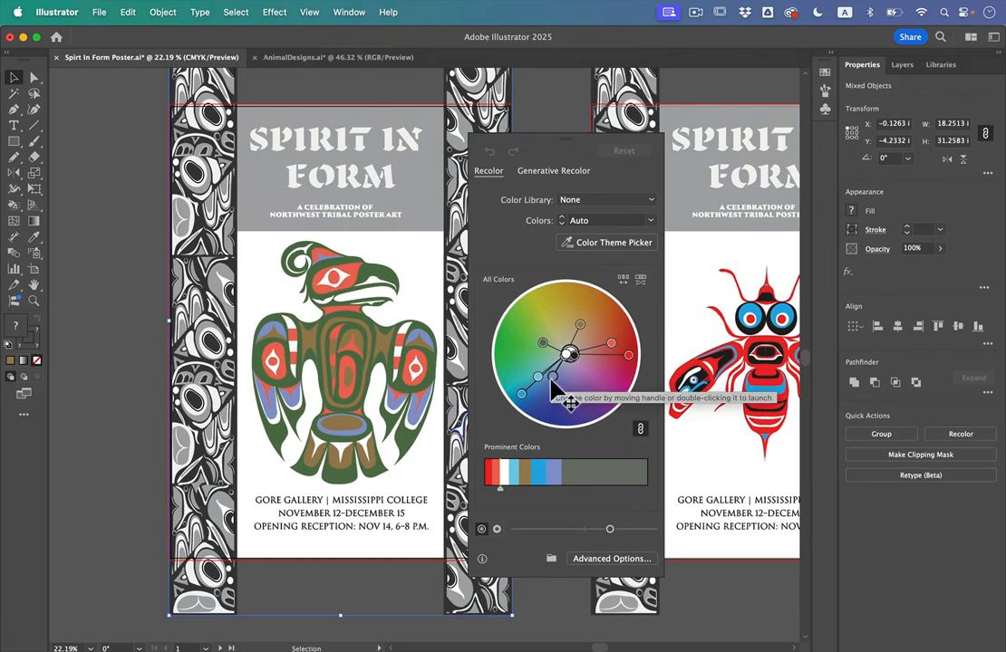
Rotate the first poster's linked colors toward yellow, purple and dark blue, and limit them to the Landscape nature library.
left_click_drag(557, 398, 596, 388)
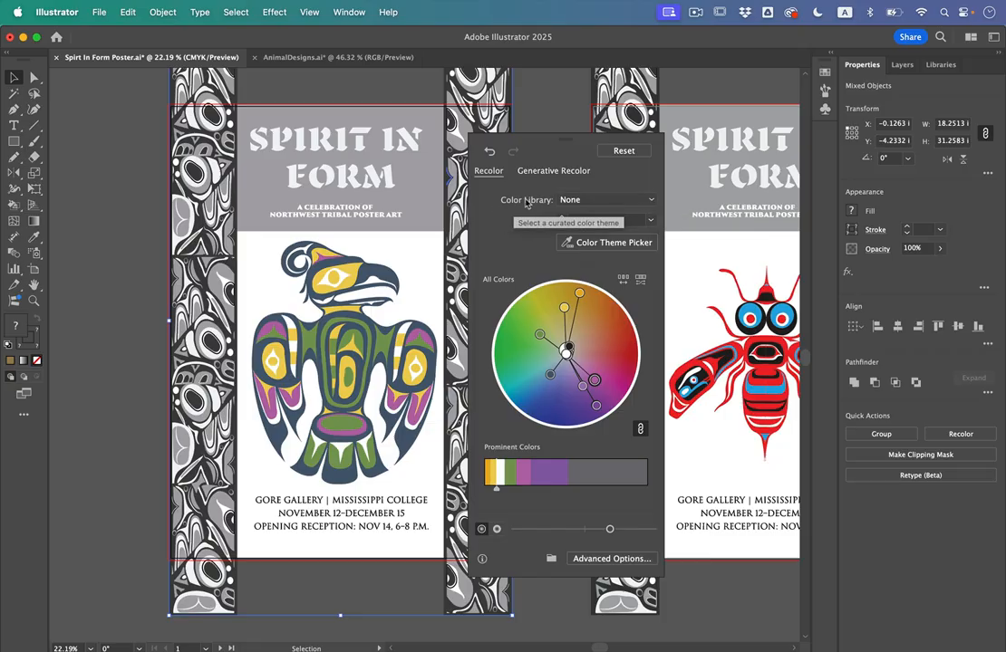
left_click(602, 199)
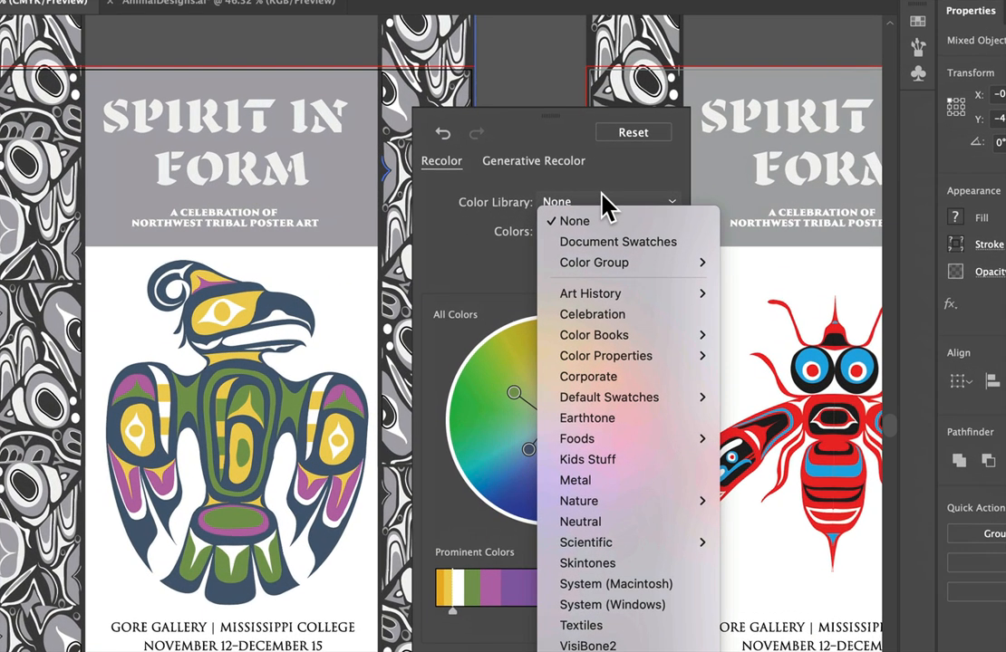
mouse_move(623, 343)
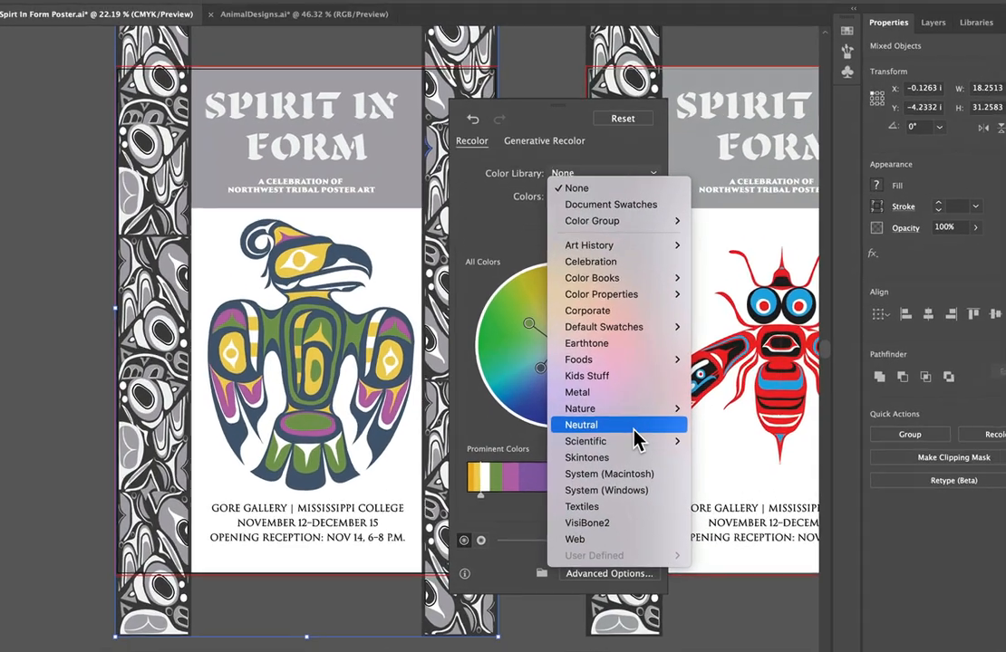
mouse_move(635, 407)
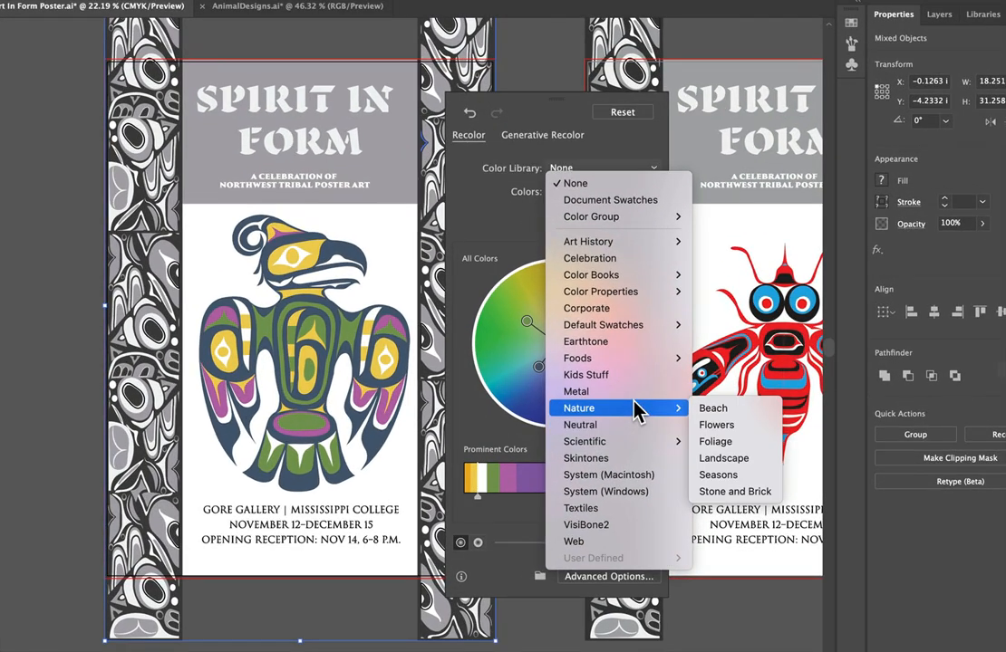
left_click(754, 460)
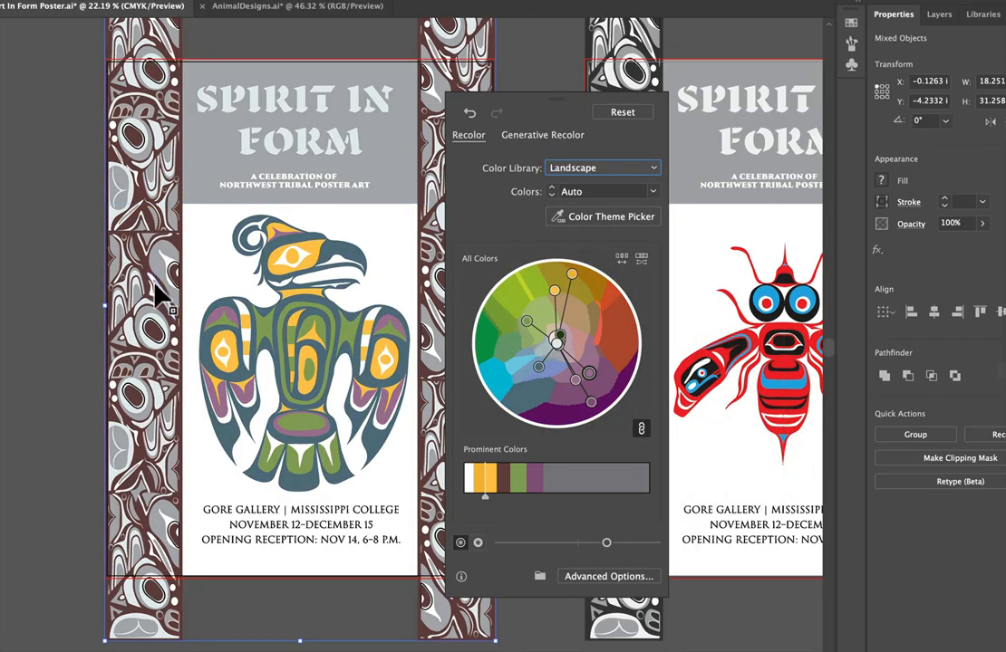
Unlink the harmony colors, change the bird's purple accents to orange-red, and adjust the remaining purple, prominent-color weighting and brightness.
mouse_move(571, 275)
left_mouse_down()
mouse_move(574, 303)
mouse_move(565, 282)
left_mouse_up()
left_click(640, 428)
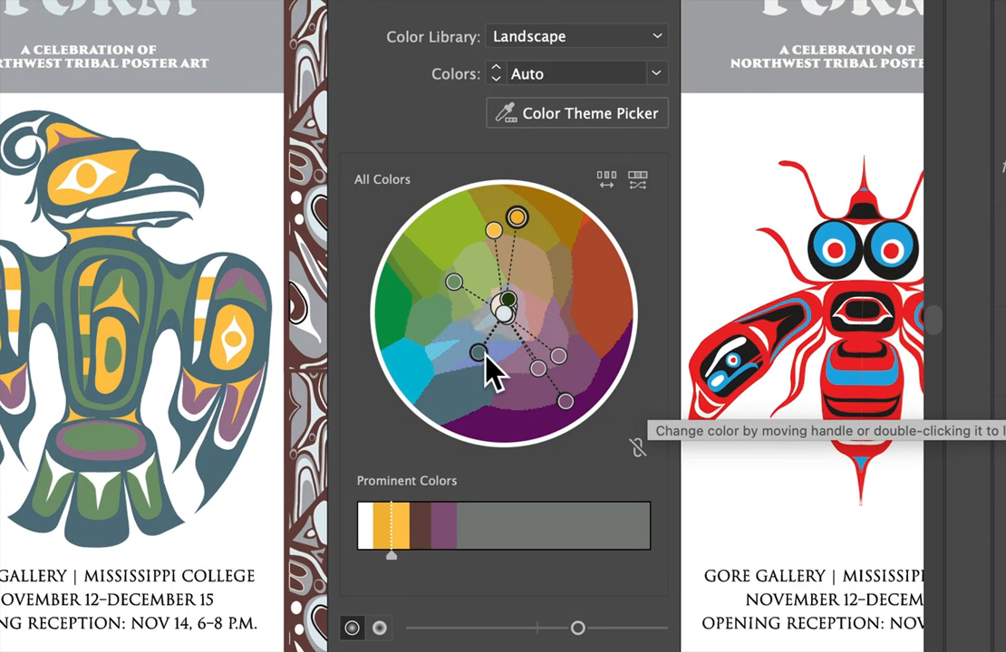
left_click_drag(559, 356, 595, 314)
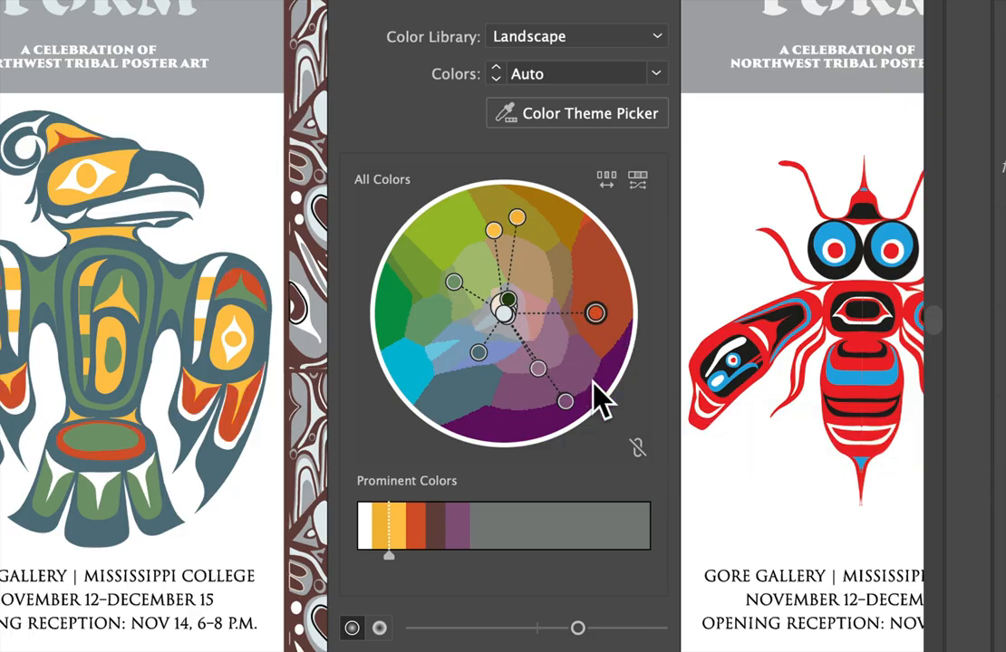
left_click_drag(570, 394, 524, 396)
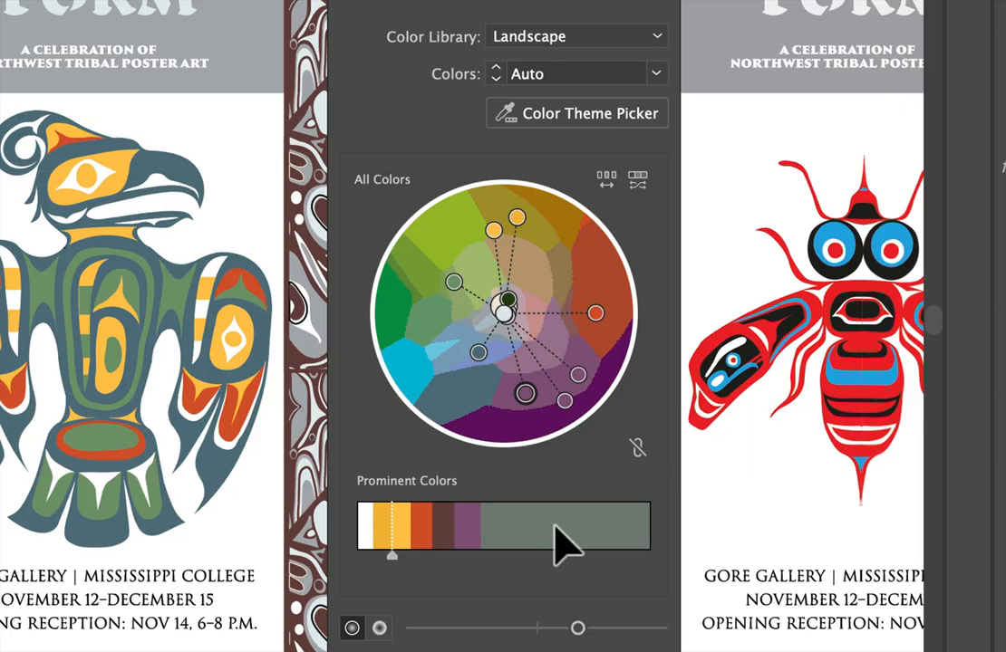
left_click_drag(391, 555, 411, 556)
mouse_move(578, 635)
left_mouse_down()
mouse_move(549, 635)
mouse_move(622, 636)
mouse_move(598, 634)
left_mouse_up()
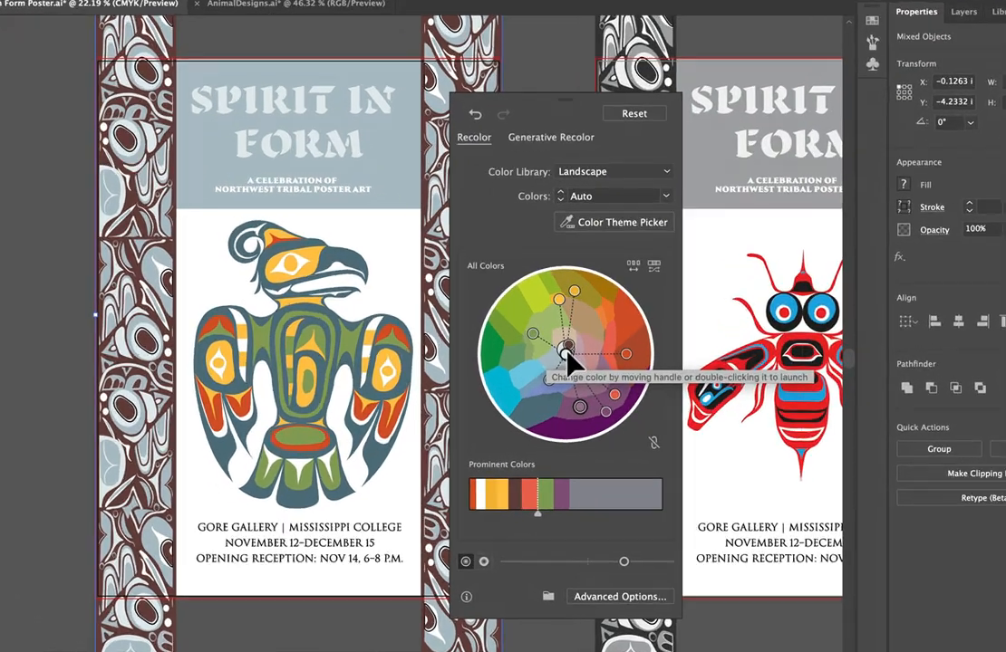
Recolor the title and border highlights peach and the header background sky blue, and shift the dark brown border color.
left_click_drag(564, 353, 523, 316)
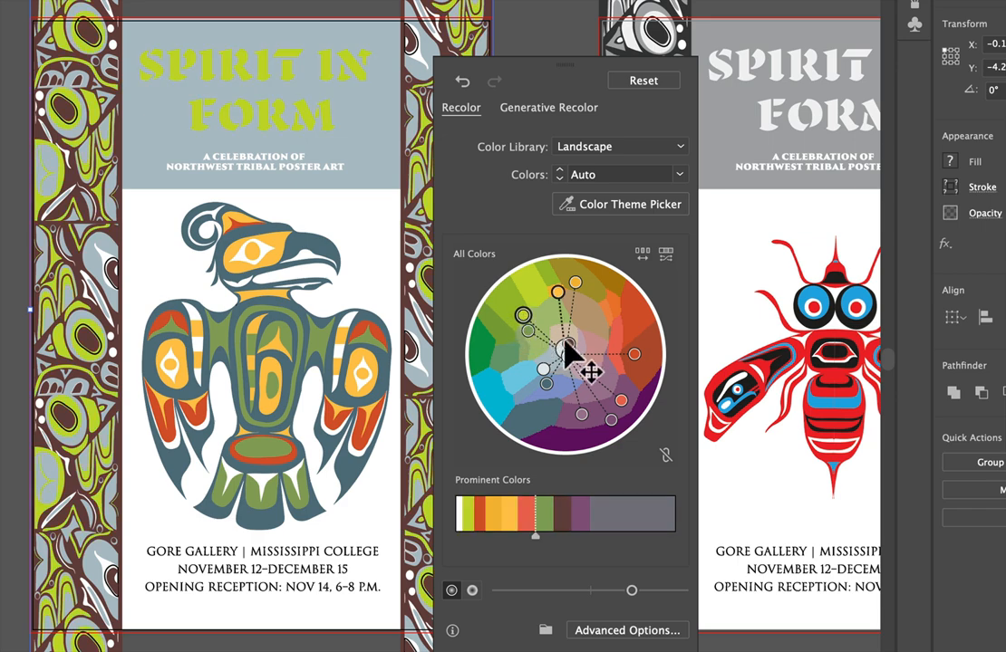
left_click_drag(568, 358, 521, 381)
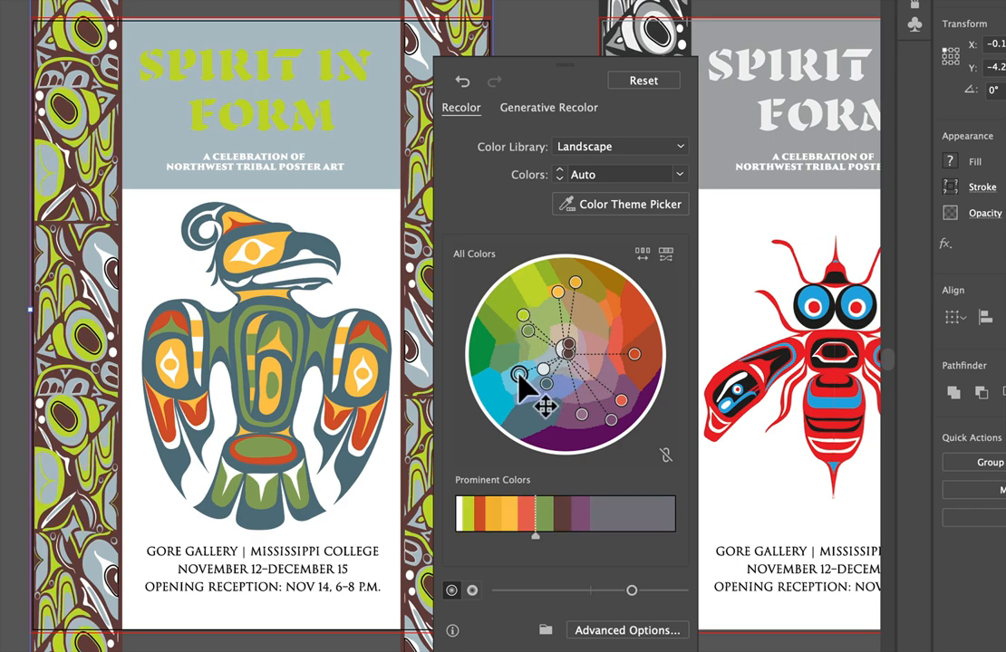
left_click_drag(524, 315, 594, 320)
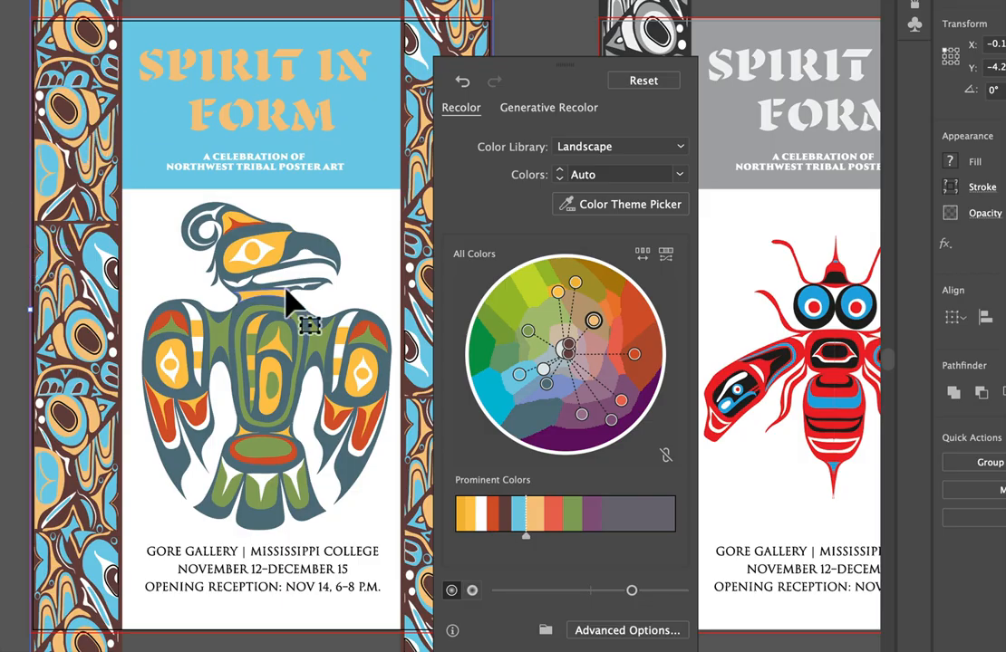
left_click_drag(568, 354, 597, 369)
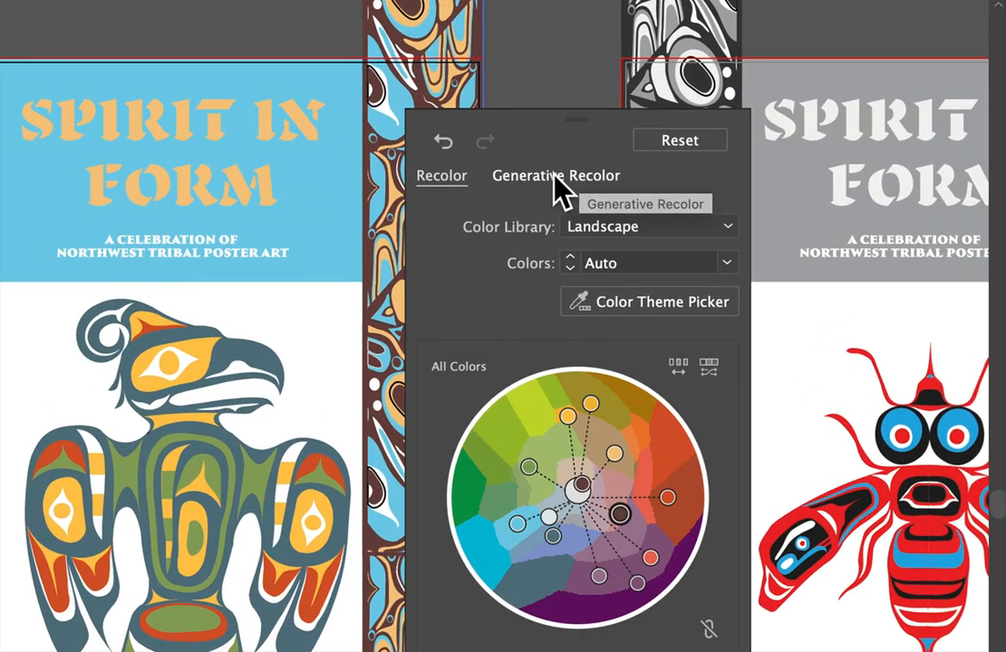
Generate color variations for the first poster with the Generative Recolor prompt "Native American Sunset" and apply the second one.
left_click(554, 171)
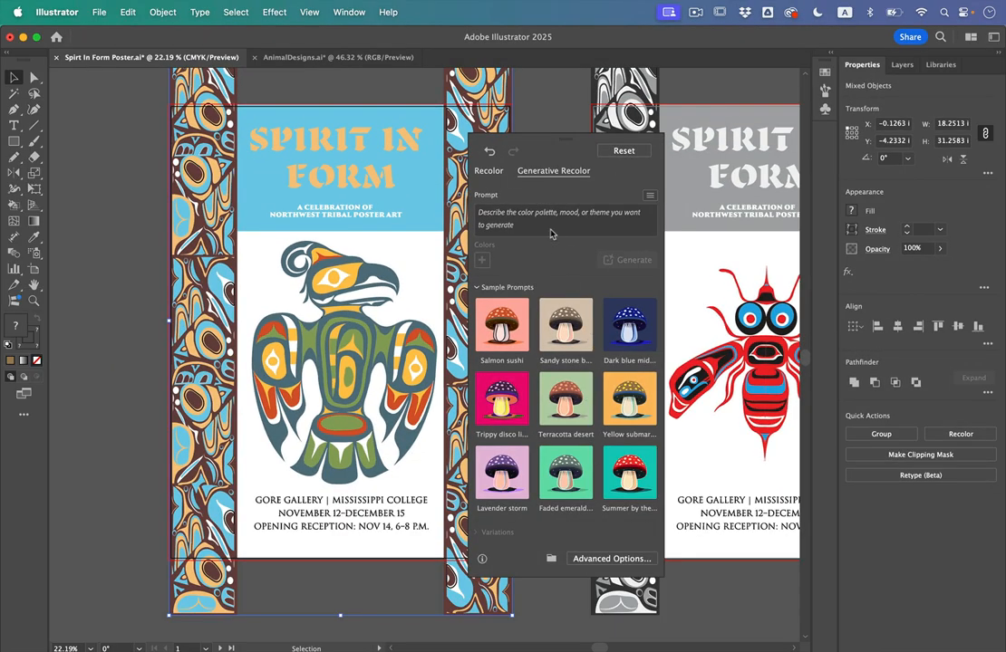
left_click(551, 234)
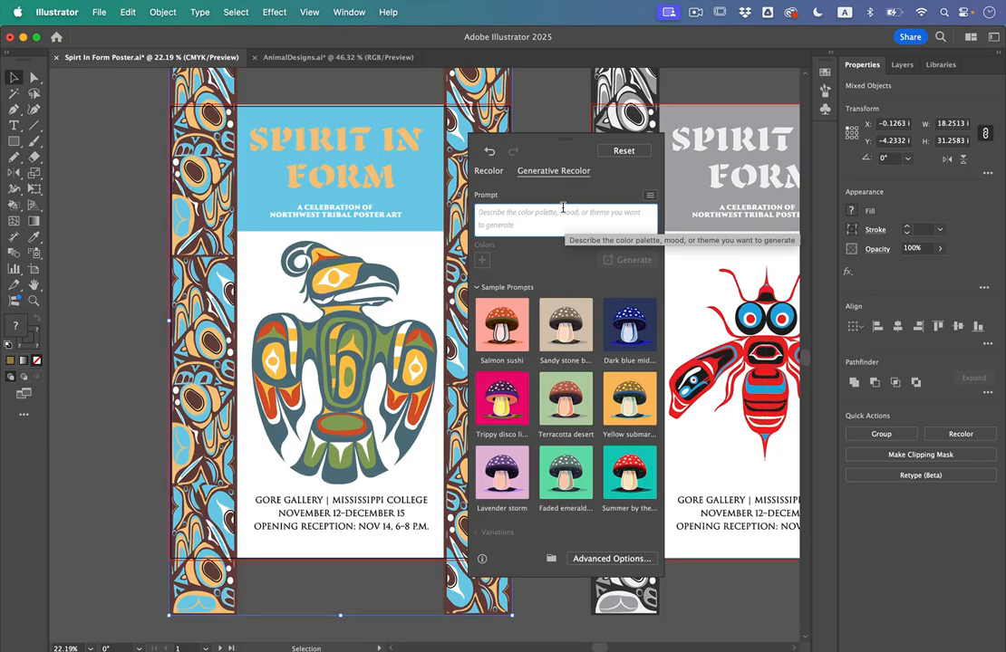
type("N")
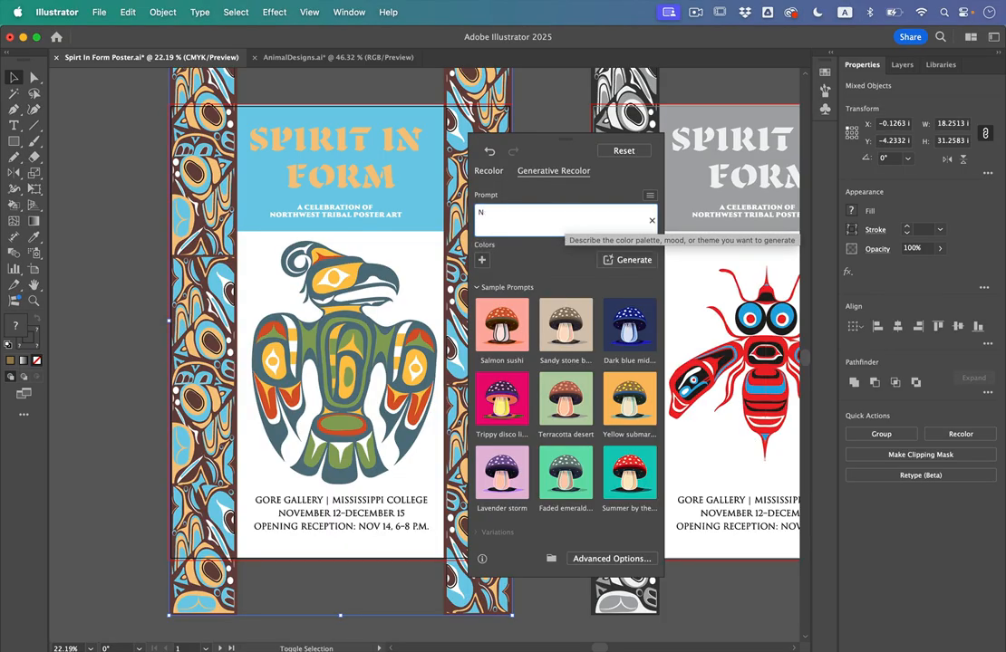
type("ative American Sunset")
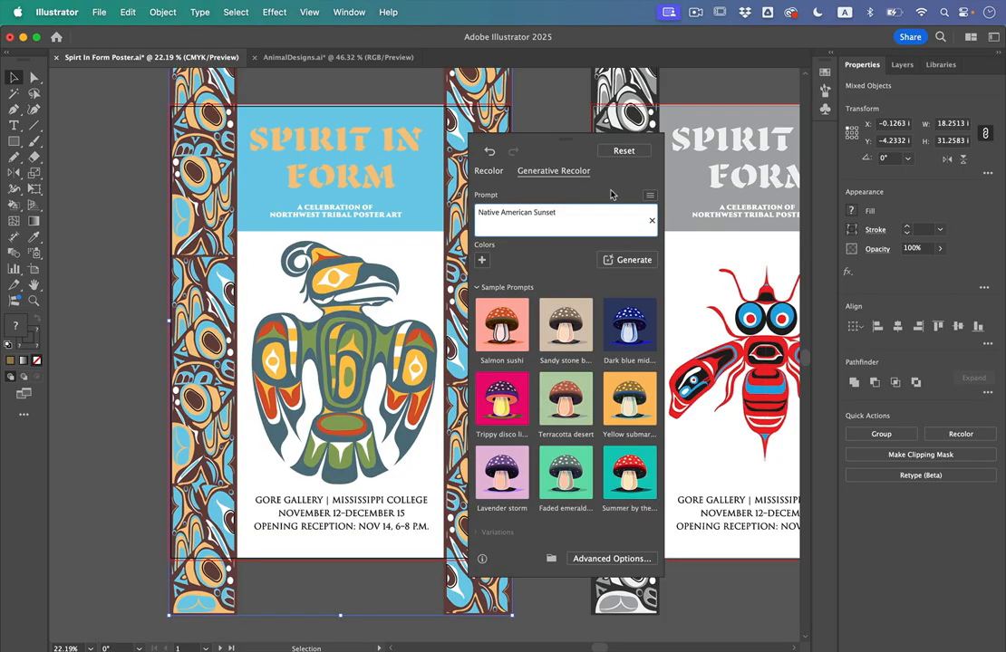
left_click(625, 263)
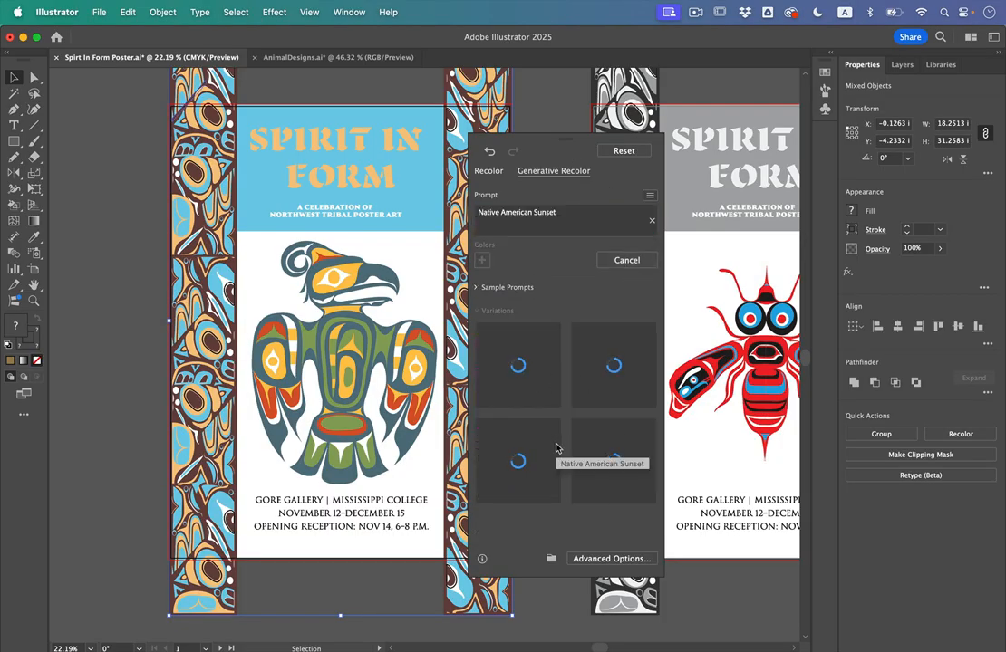
left_click(614, 365)
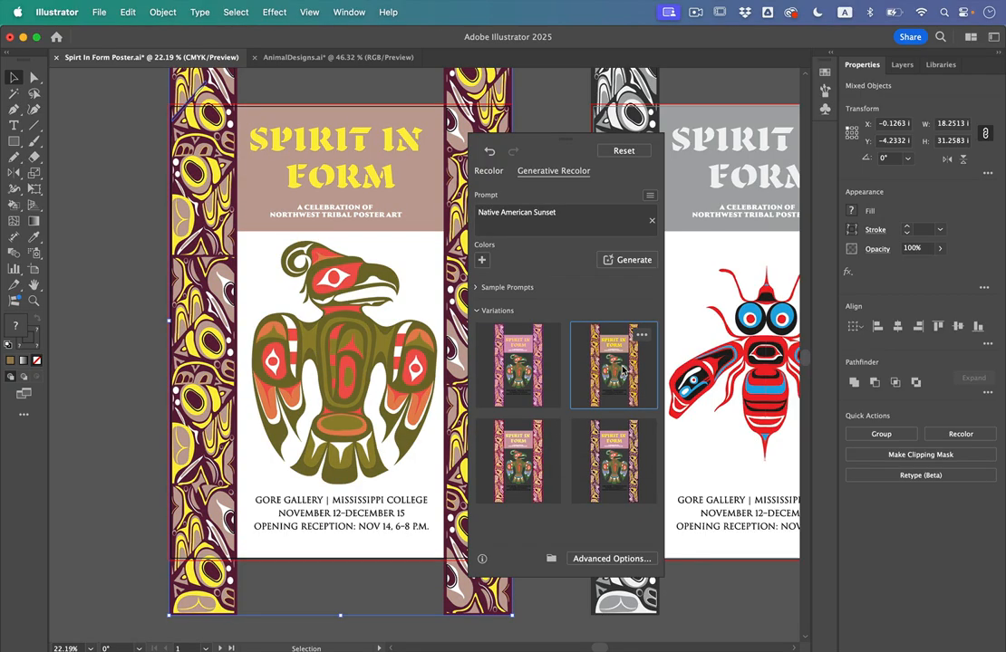
Try to shift the white to blue with the Recolor wheel's colors unlinked, and close Recolor with the poster deselected.
scroll(309, 181, "right", 5)
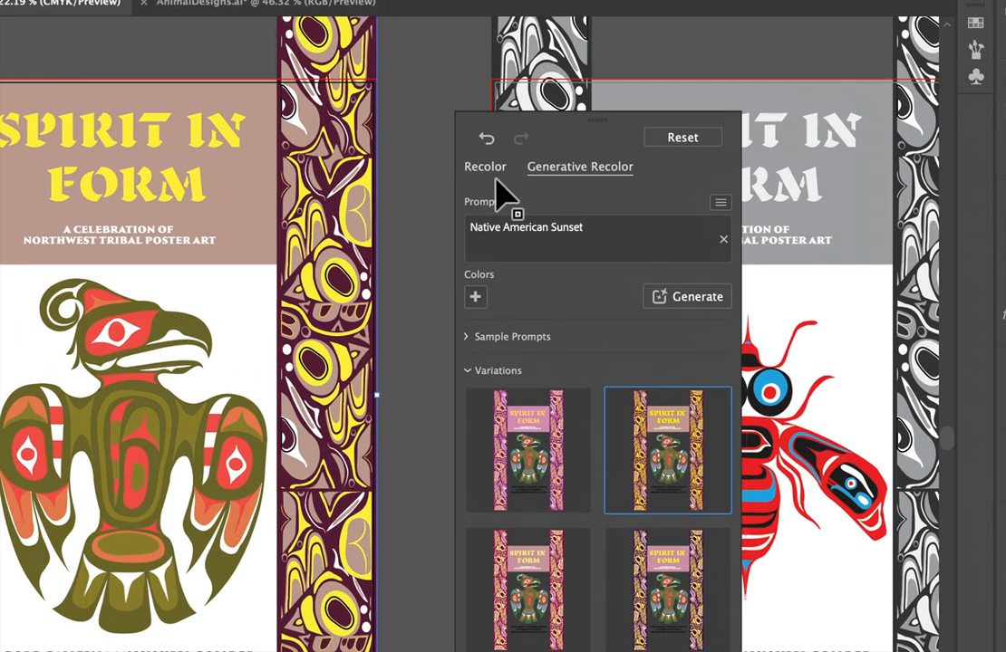
left_click(477, 168)
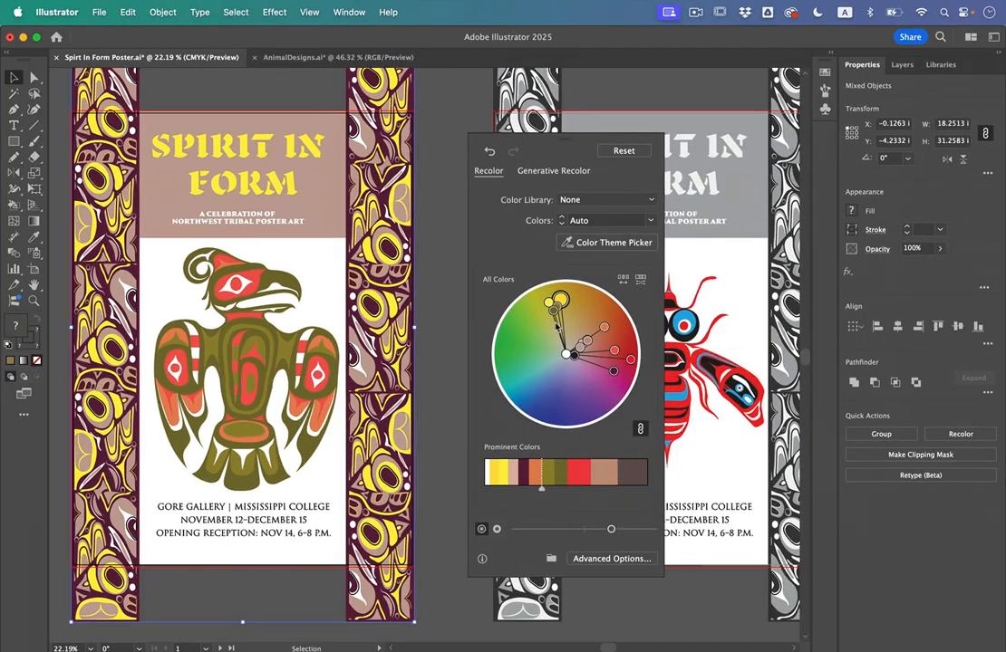
left_click(640, 429)
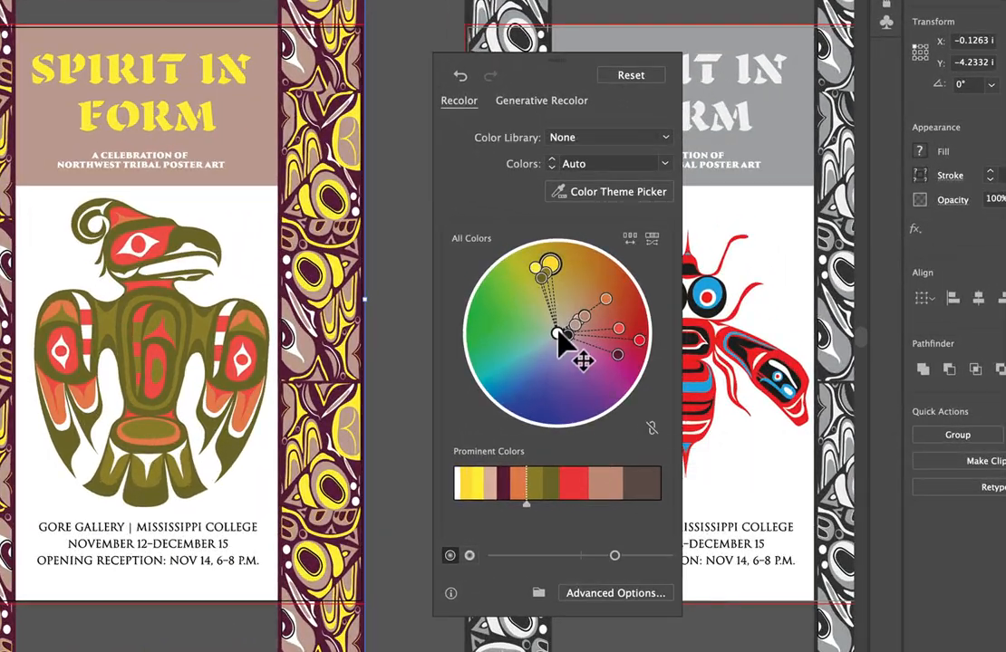
left_click_drag(558, 335, 536, 357)
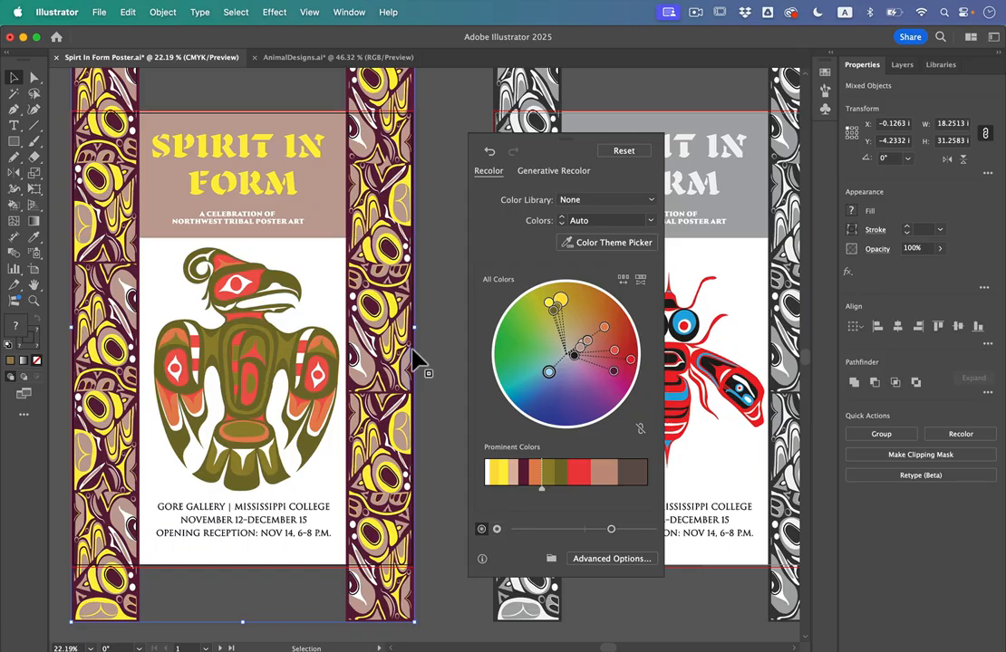
left_click(430, 240)
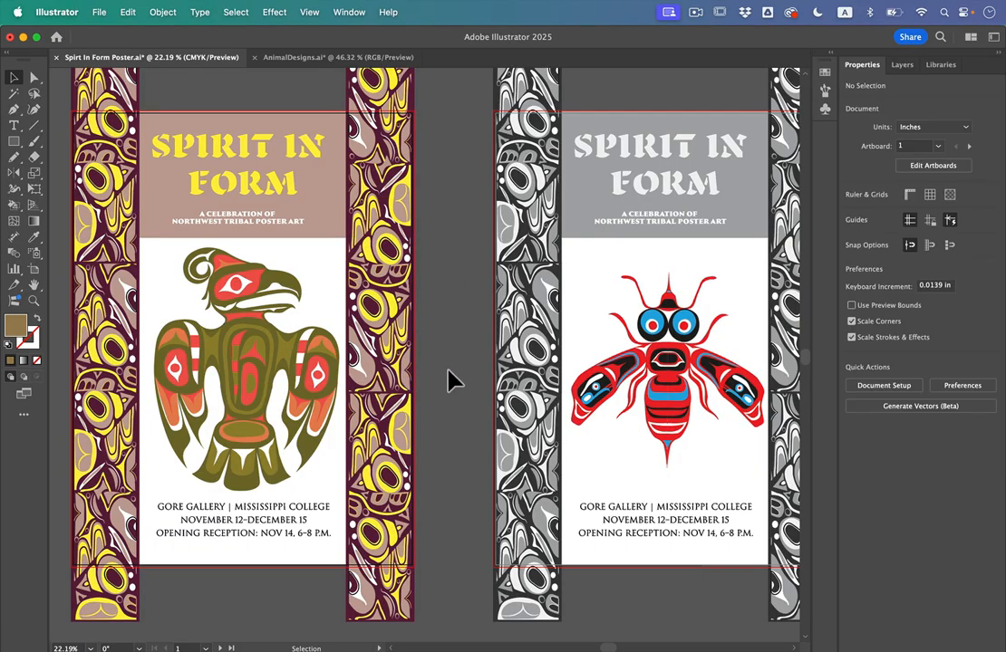
Fill the bird poster's gallery and reception details with the dark green swatch from the green-and-brown color group, and deselect them.
scroll(447, 372, "left", 5)
left_click(378, 547)
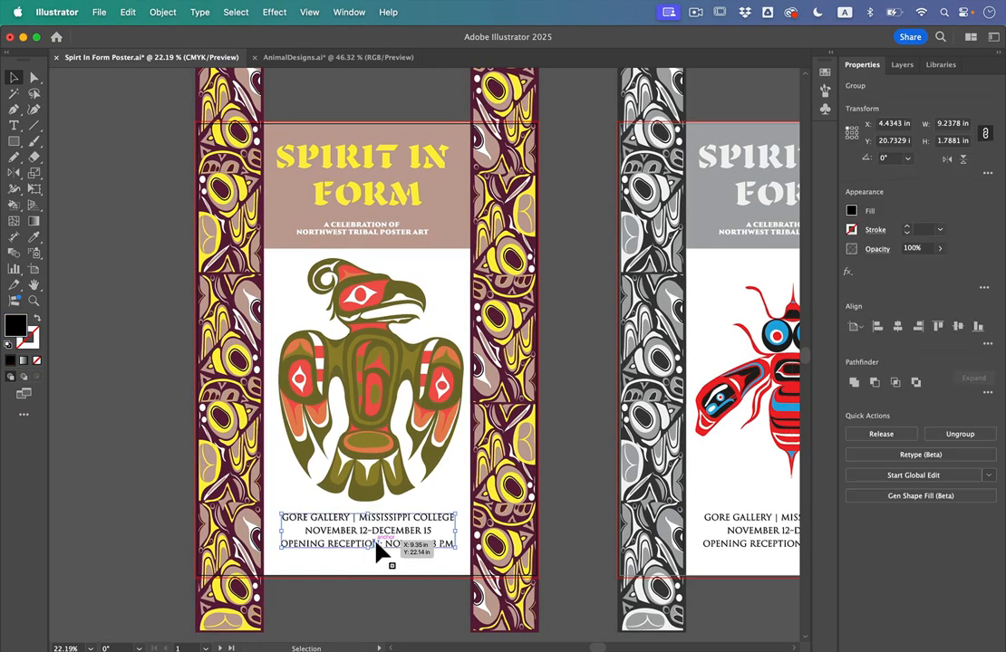
left_click(851, 210)
left_click(717, 323)
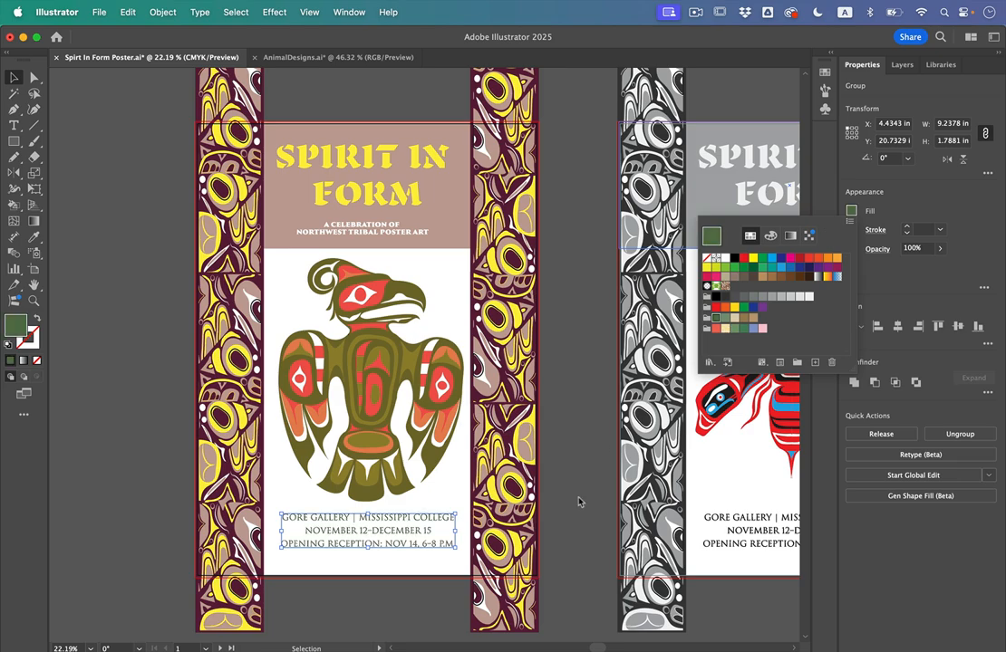
left_click(584, 514)
left_click(571, 521)
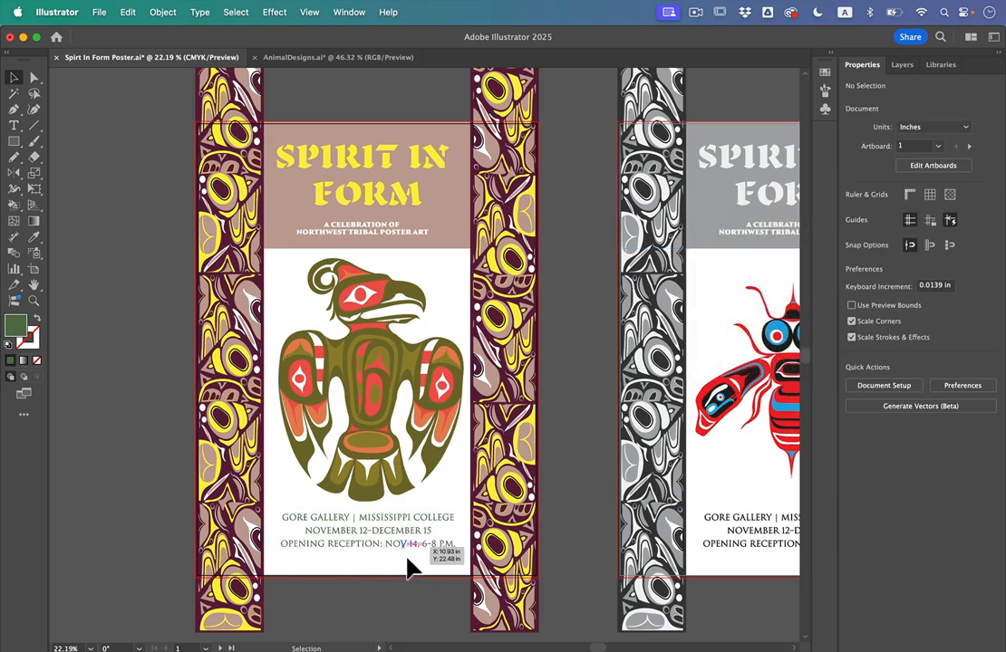
Place Tribal Art Example1.webp from the Tribal Art Examples folder beside the lower half of the insect poster.
scroll(404, 569, "right", 5)
scroll(408, 554, "right", 7)
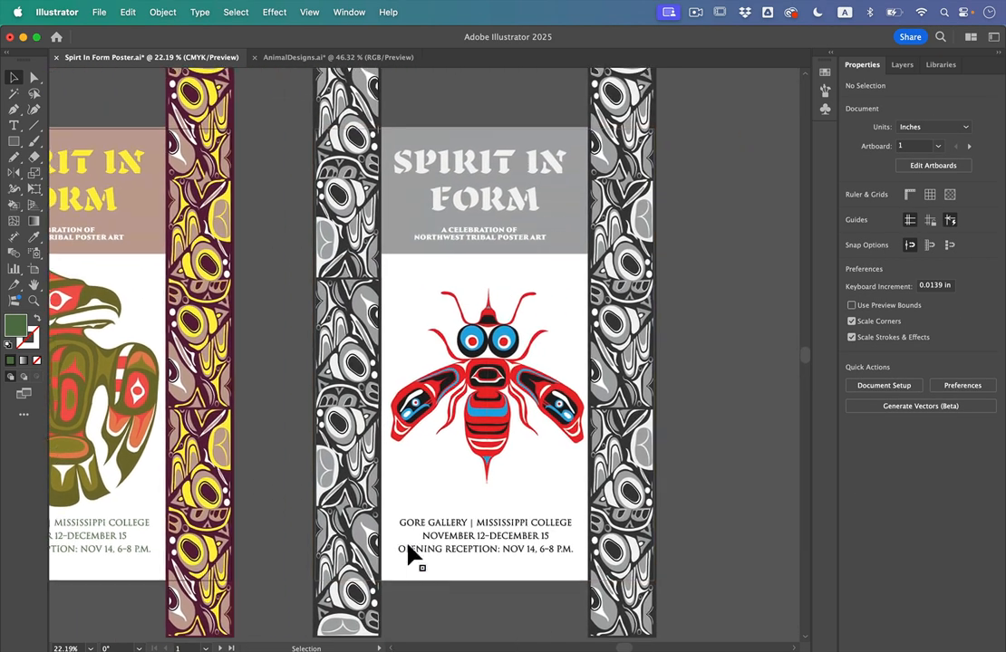
scroll(409, 555, "right", 2)
scroll(409, 554, "down", 1)
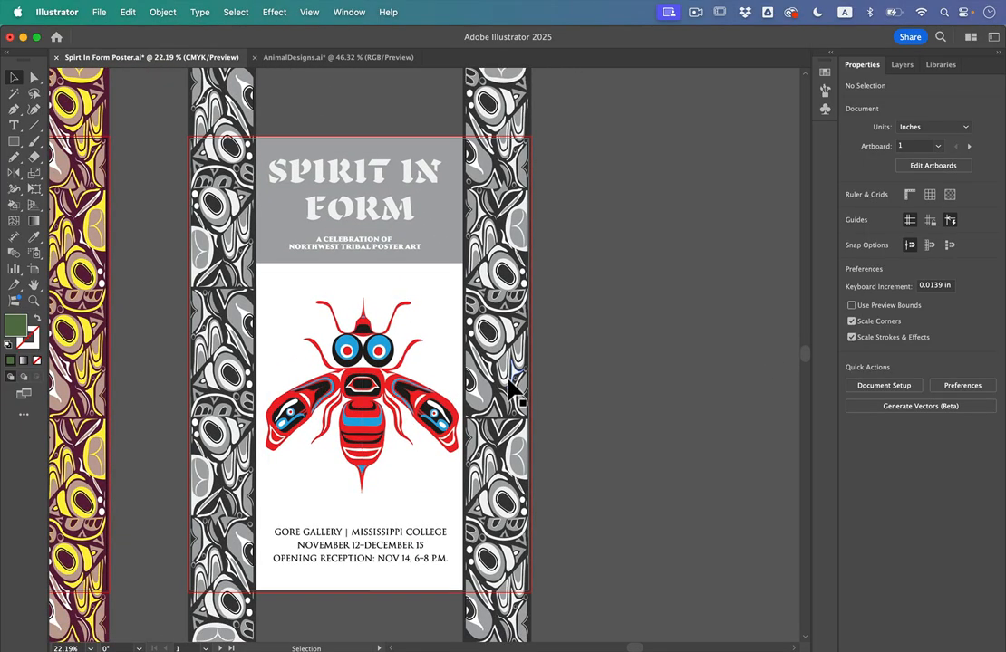
key("ctrl+Up")
left_click(240, 265)
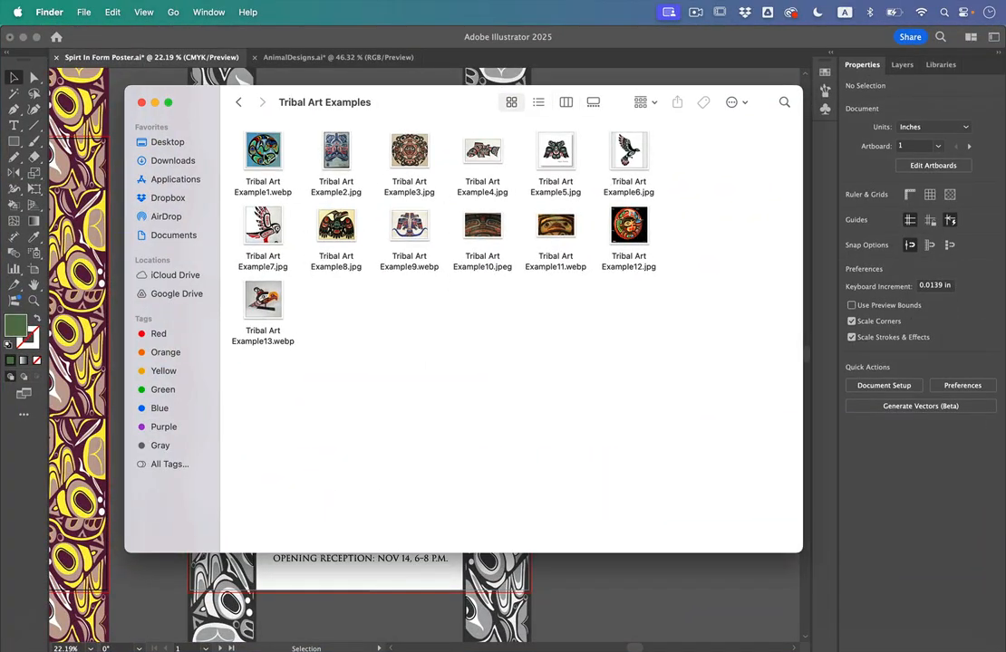
left_click_drag(263, 152, 619, 588)
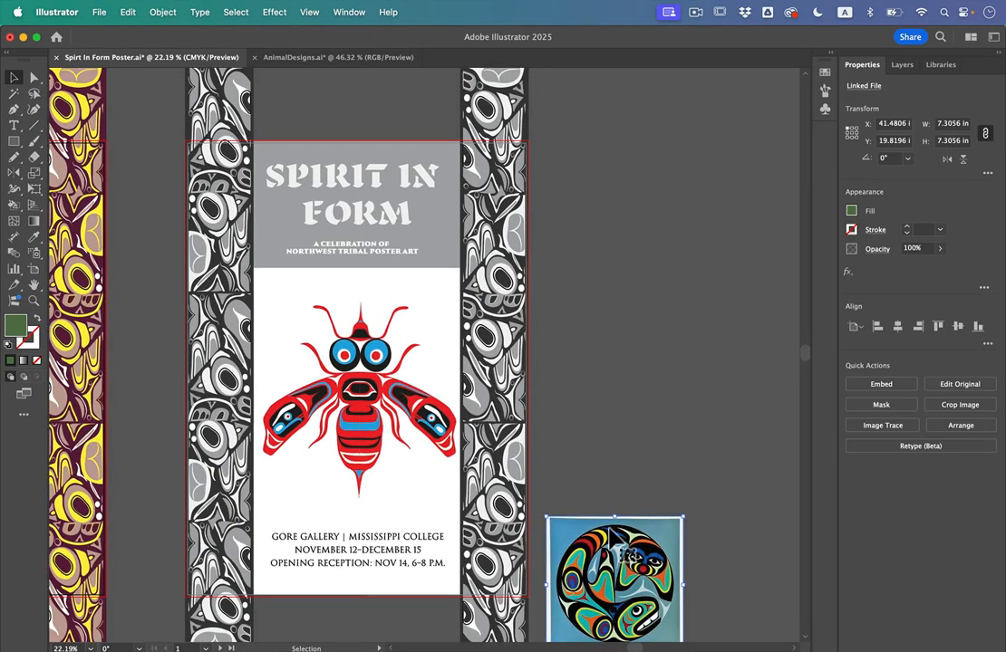
left_click_drag(626, 562, 625, 435)
Place Tribal Art Example8.jpg from the Tribal Art Examples folder above the first reference image.
key("ctrl+Up")
left_click(258, 170)
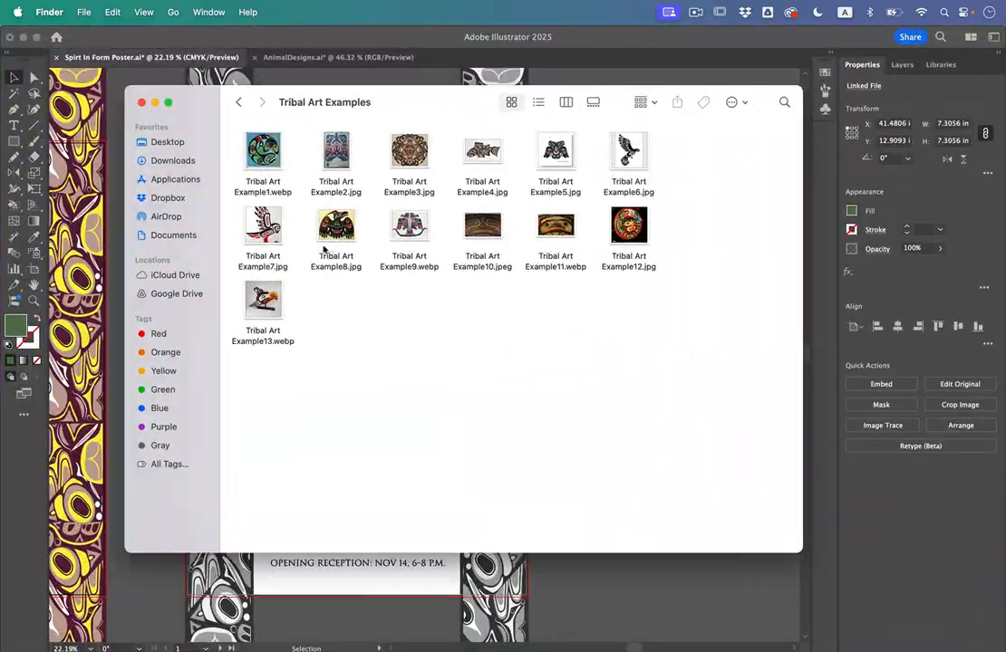
left_click_drag(328, 238, 634, 300)
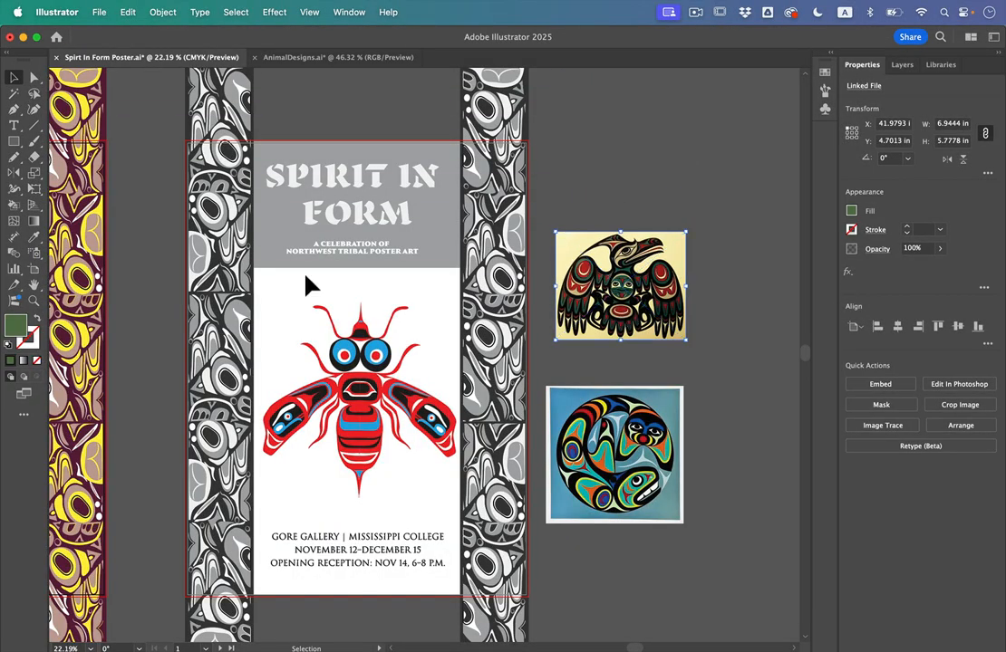
Recolor the insect poster's artwork with a color theme picked from the tribal bird reference image.
left_click(159, 169)
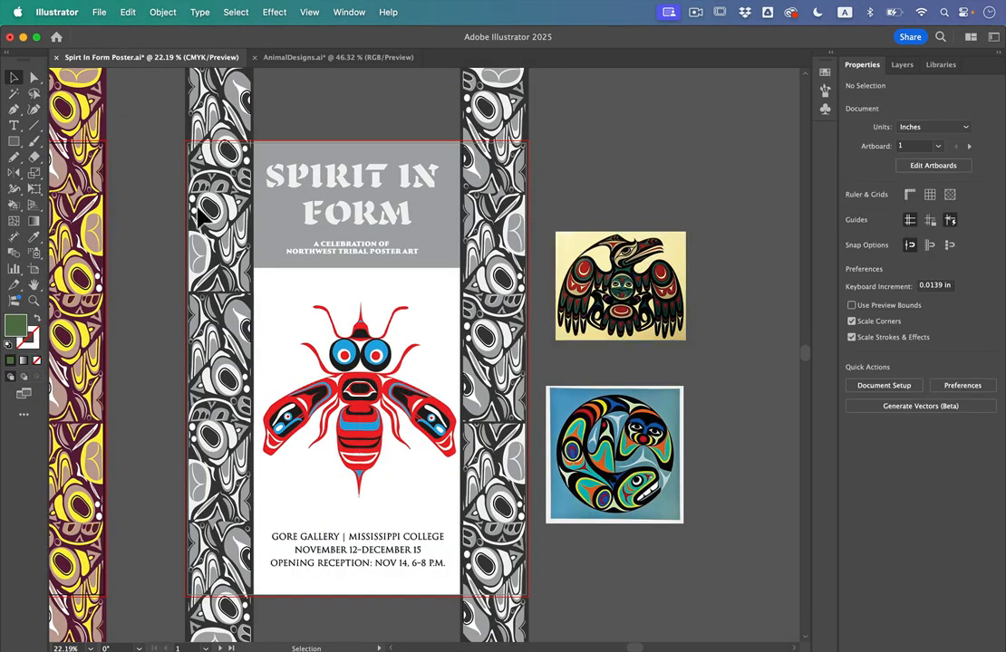
left_click(527, 627)
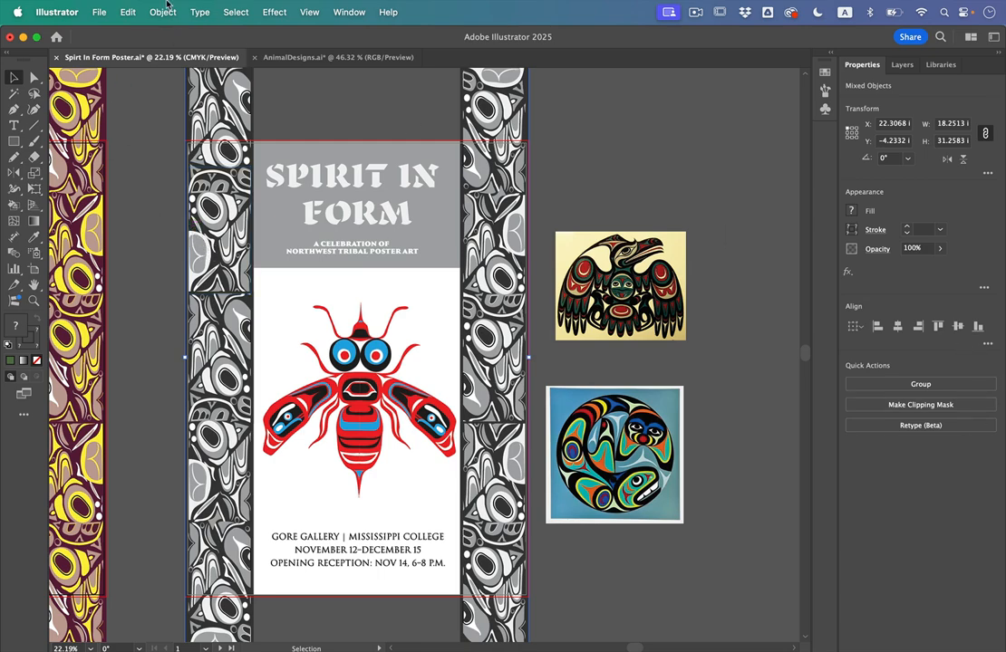
left_click(164, 12)
mouse_move(129, 7)
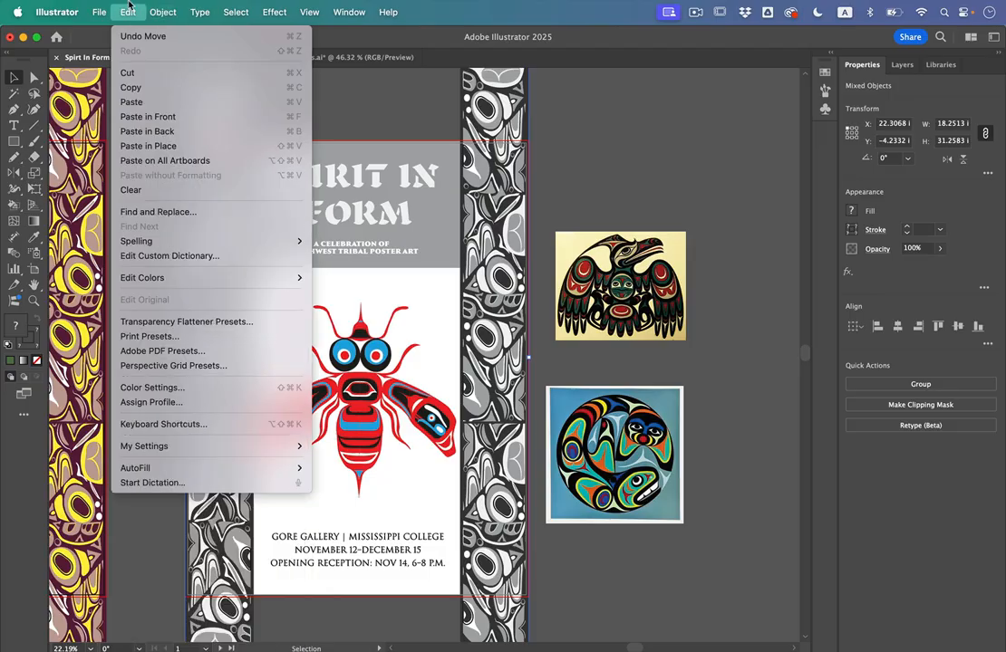
mouse_move(183, 287)
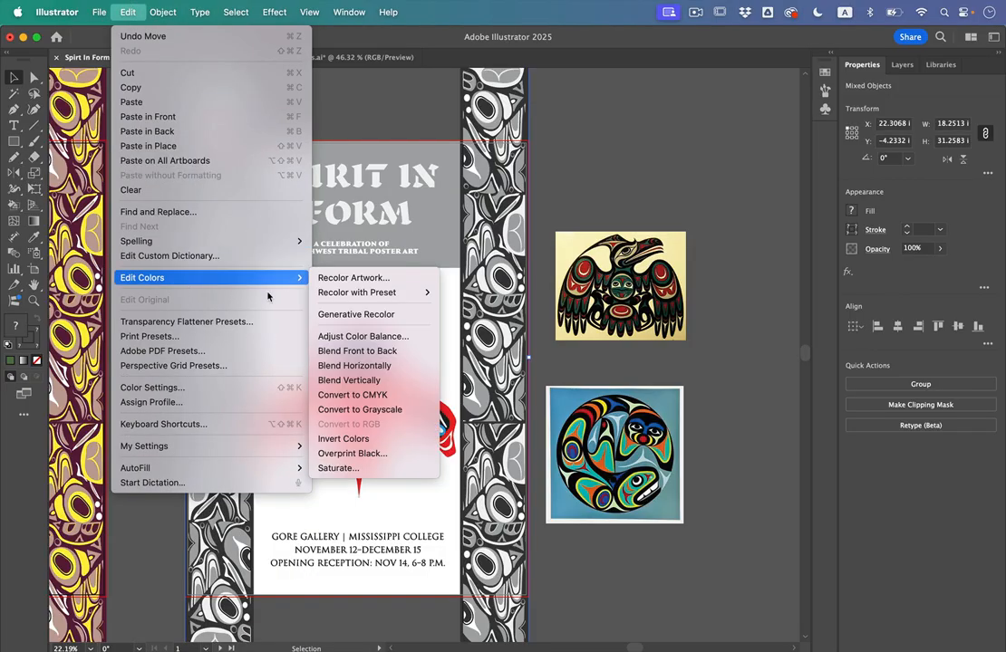
left_click(353, 277)
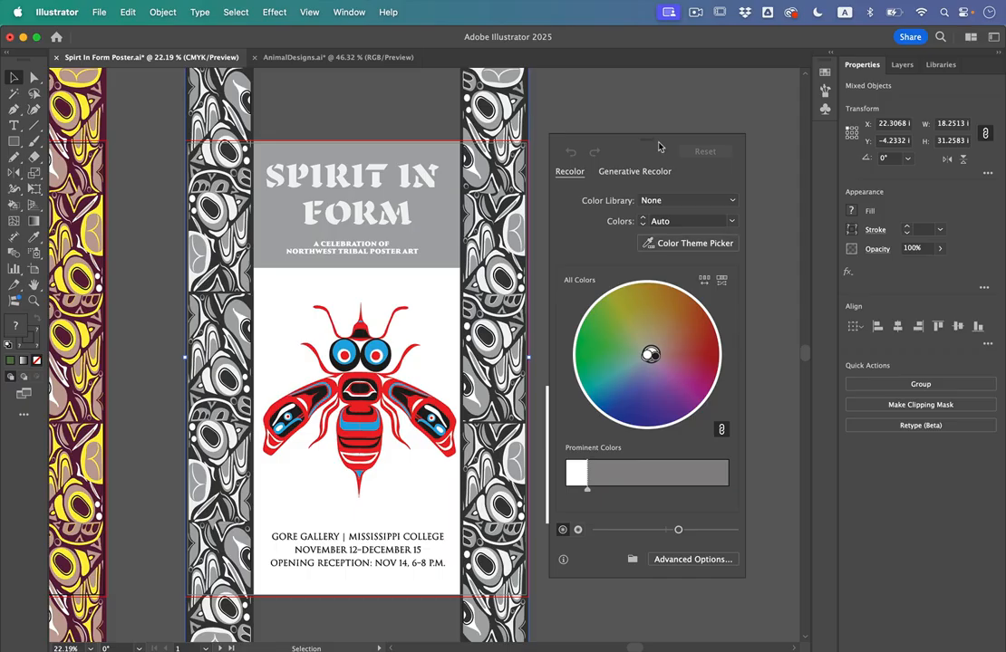
left_click_drag(659, 147, 578, 149)
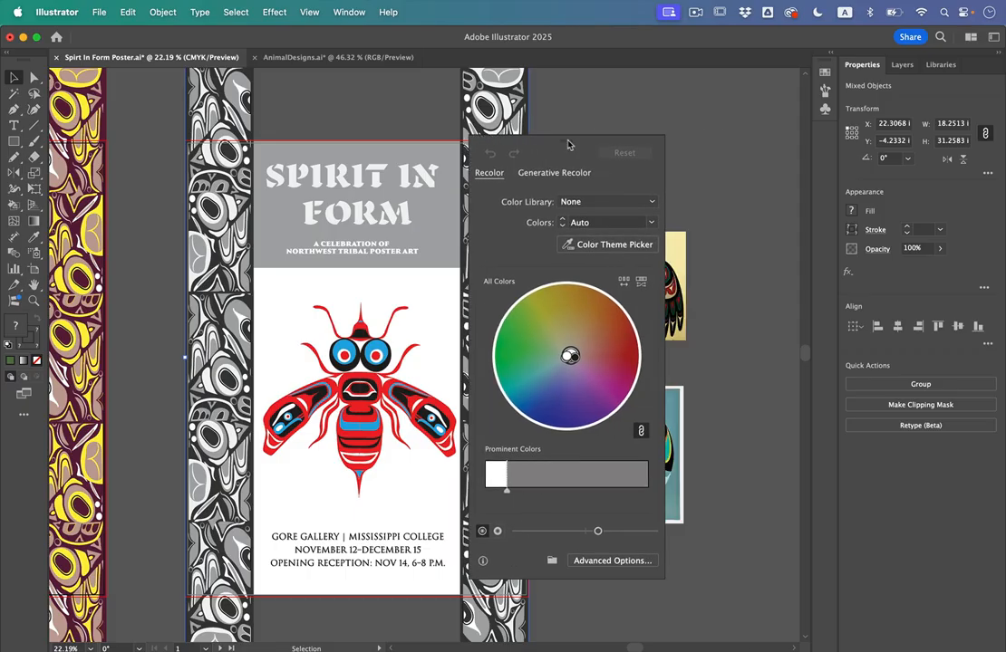
left_click(623, 247)
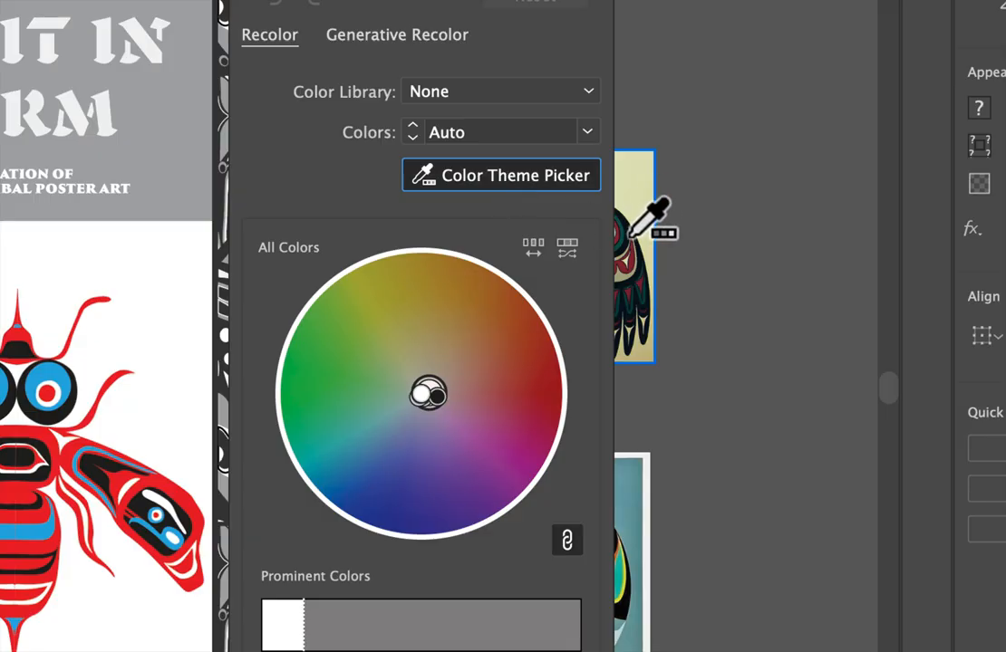
left_click(641, 301)
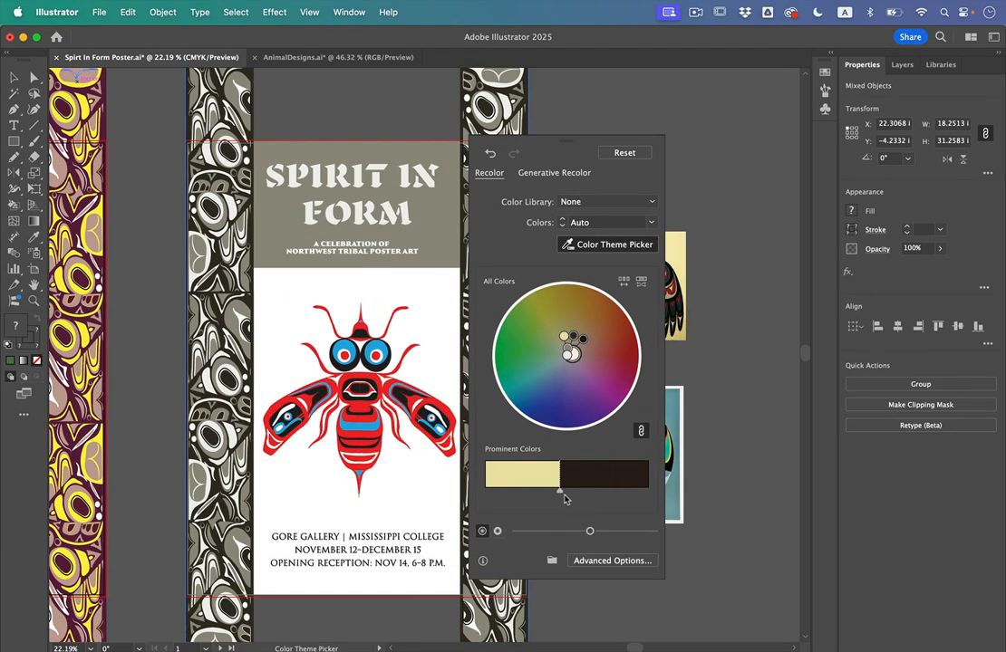
Raise the brightness of the recolored pattern borders and title panel, and close Recolor with the poster deselected.
left_click_drag(589, 533, 613, 533)
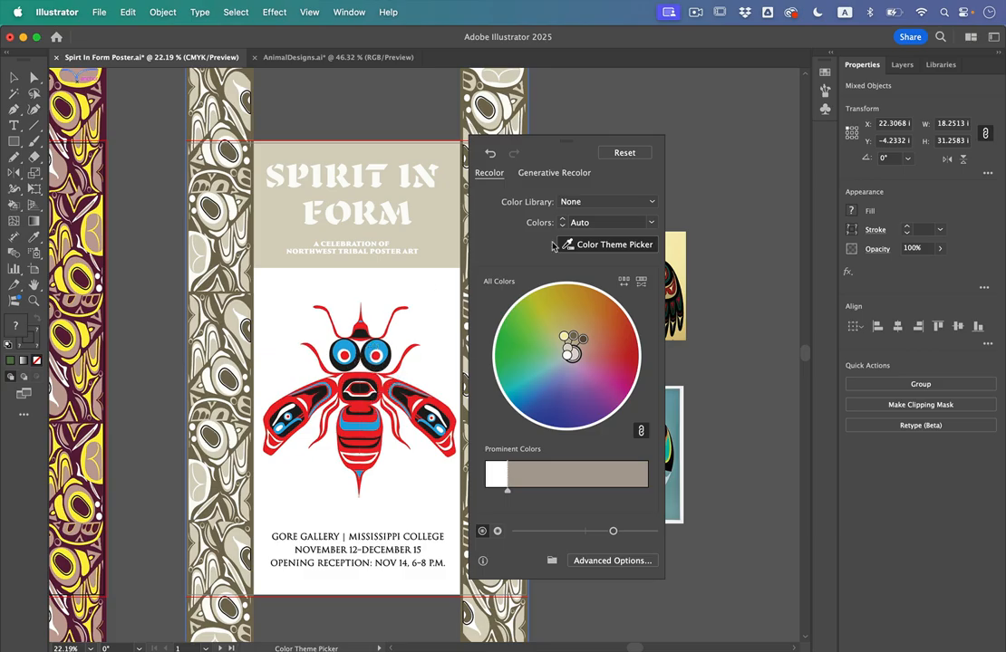
key("Escape")
left_click(697, 181)
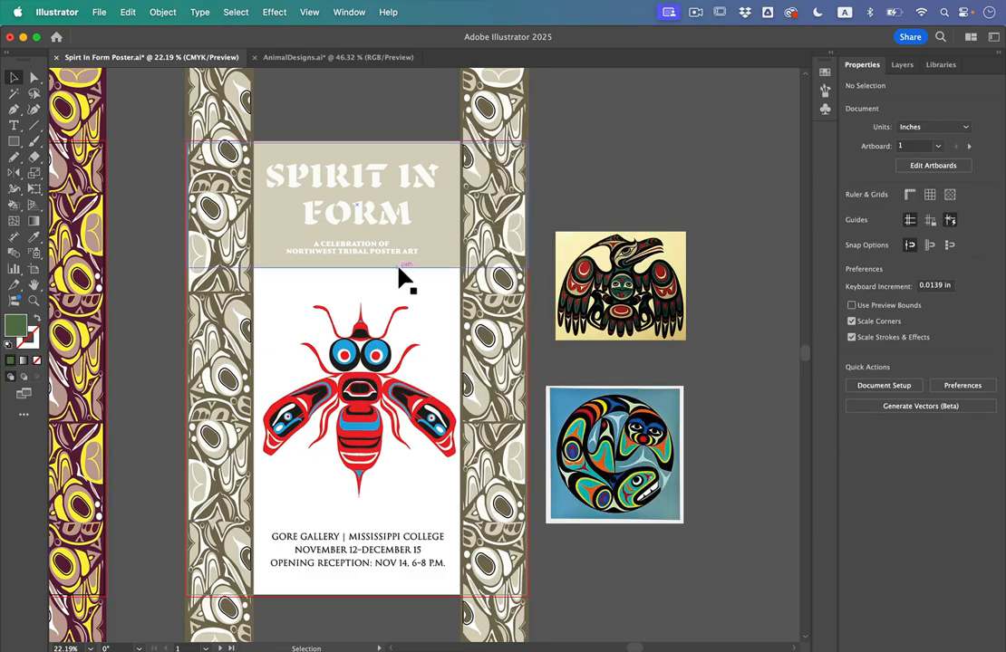
Expand the insect's mirror repeat with the Object and Fill options enabled.
left_click(386, 396)
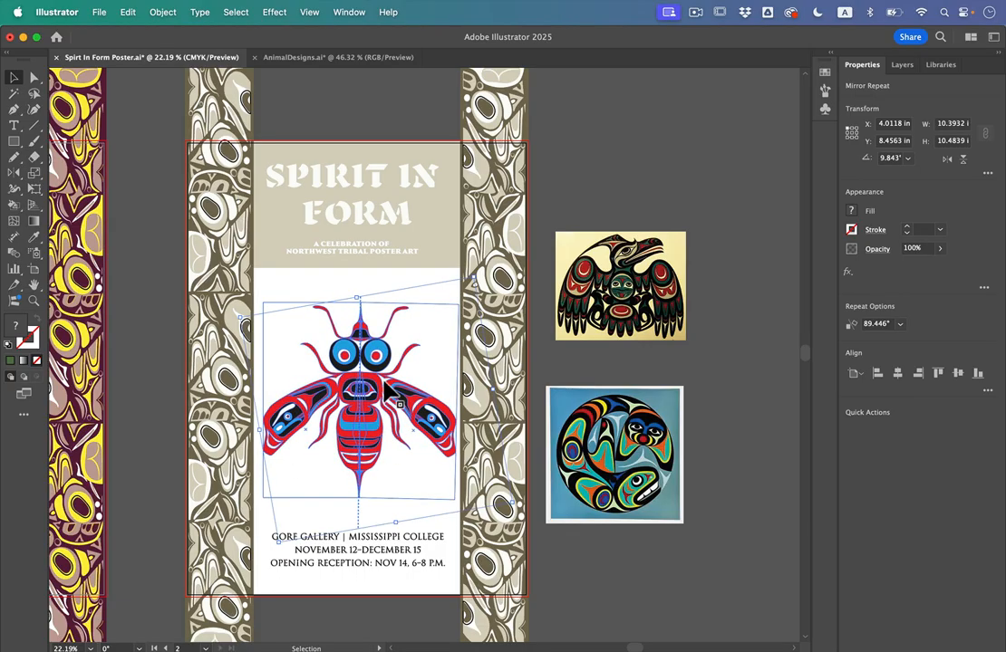
scroll(385, 388, "up", 5)
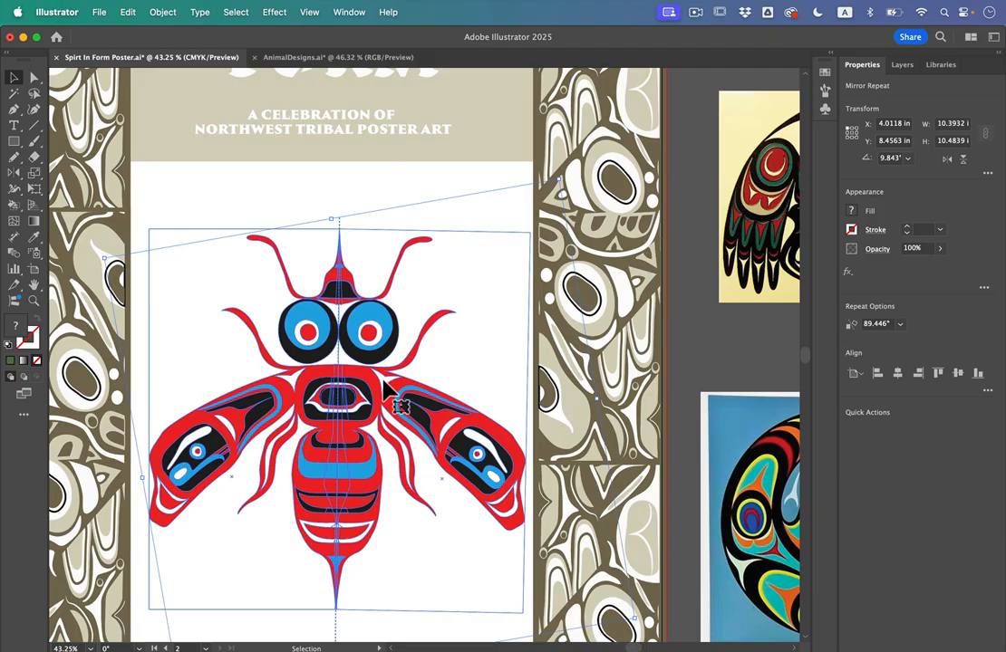
left_click(167, 13)
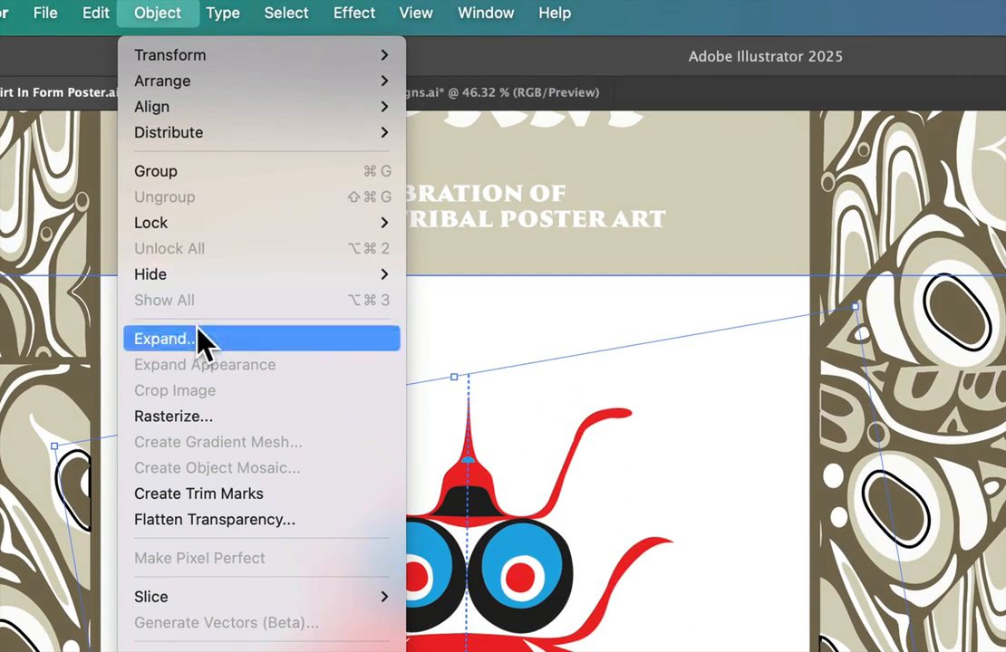
left_click(198, 335)
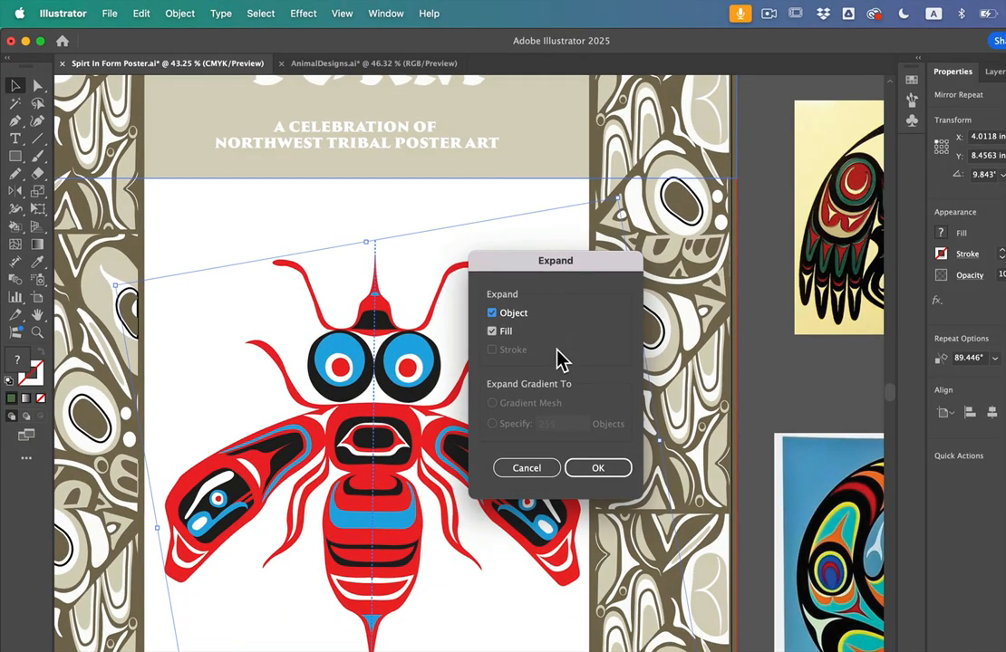
left_click(605, 479)
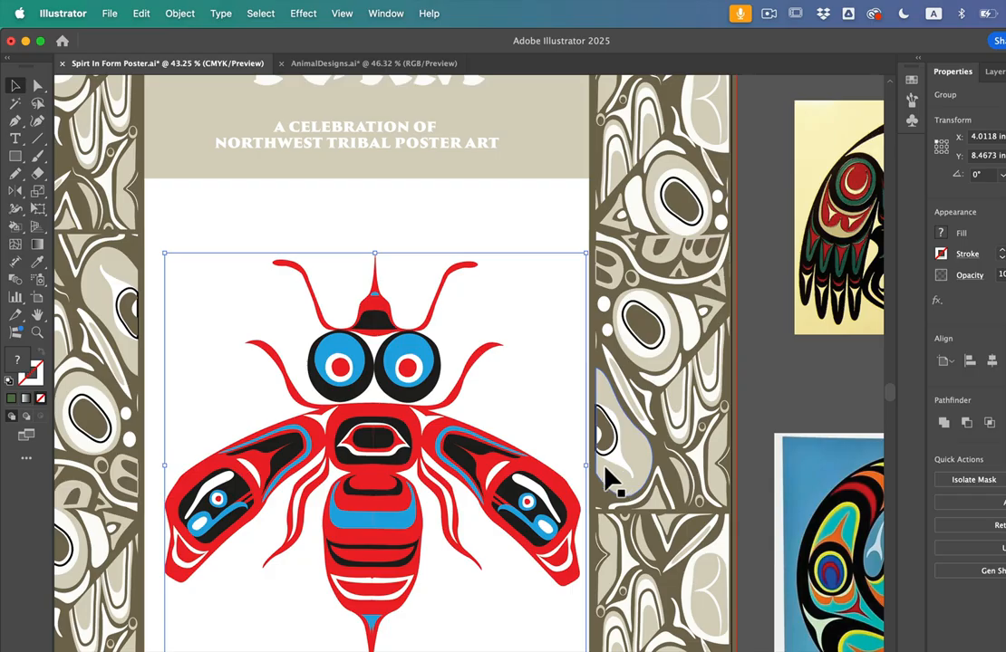
Recolor the expanded insect with a color theme picked from the tribal bird reference image.
left_click(287, 234)
left_click(351, 393)
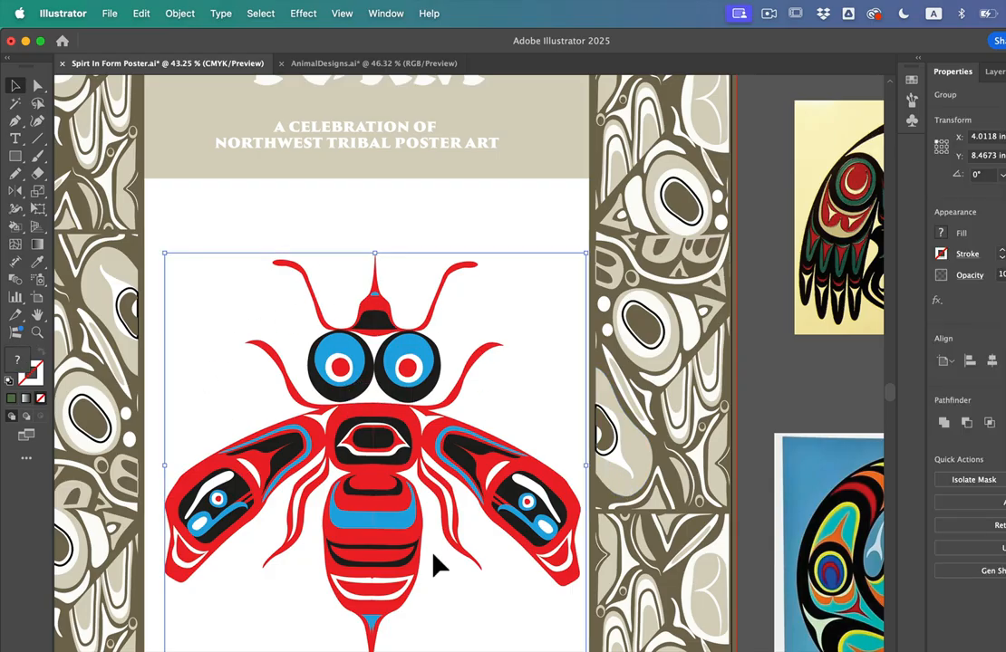
scroll(391, 502, "down", 3)
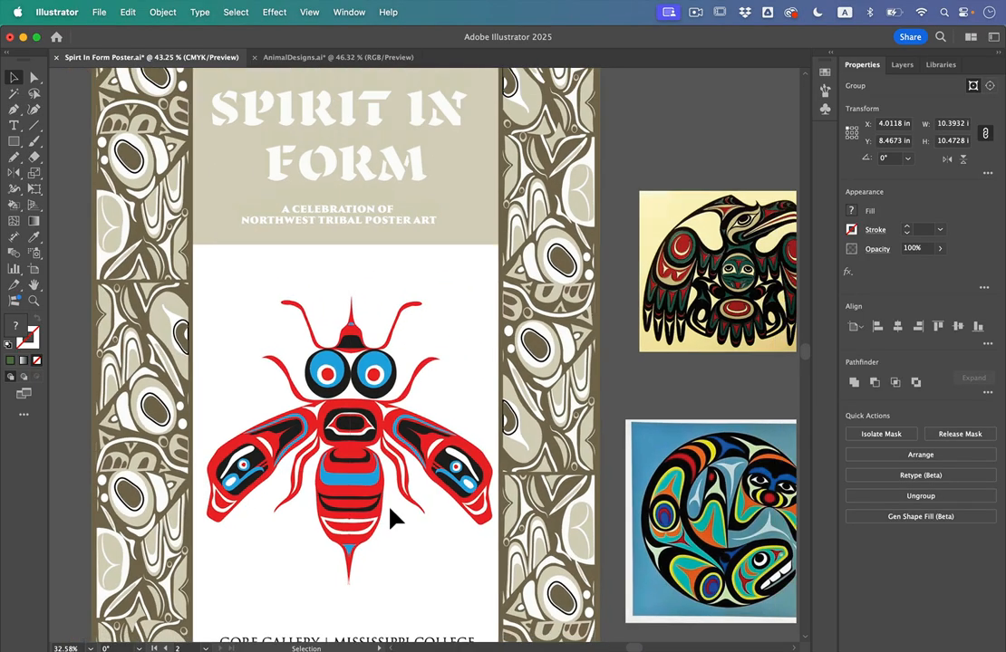
scroll(390, 505, "down", 2)
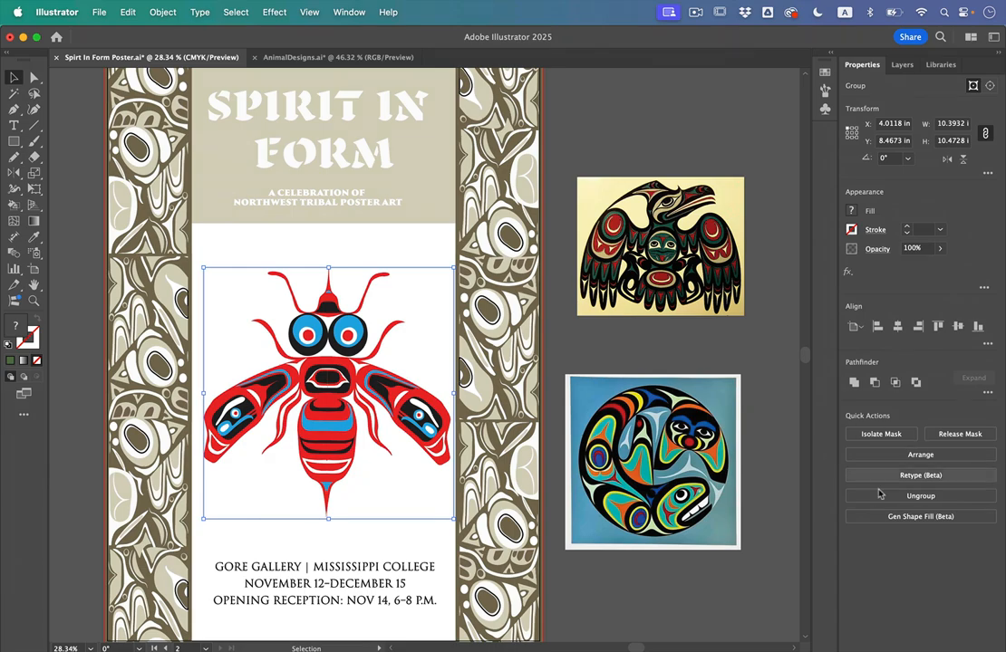
left_click(179, 18)
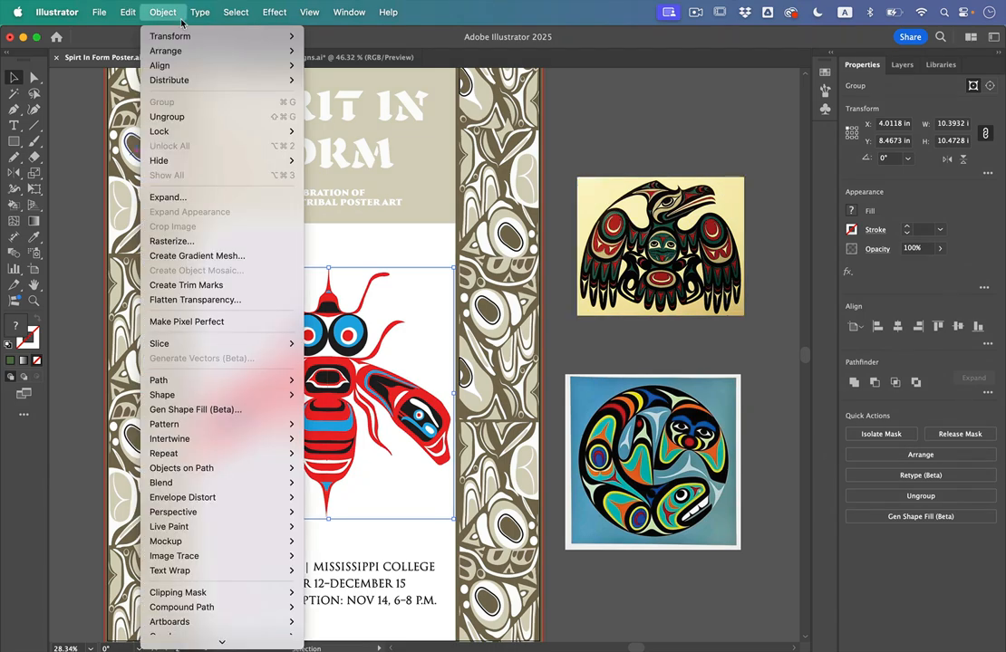
mouse_move(127, 12)
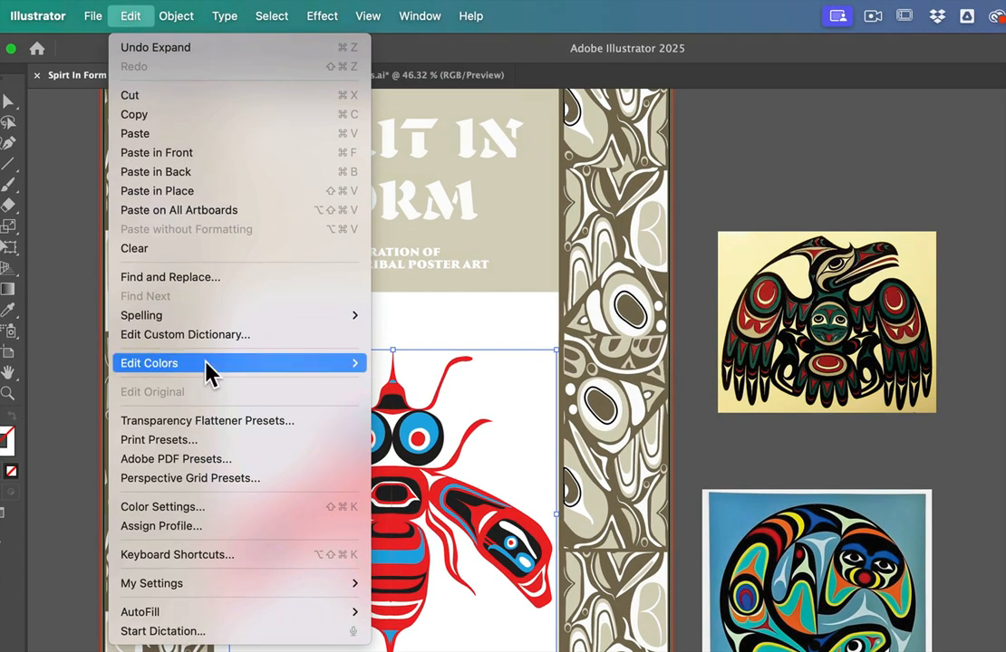
mouse_move(210, 372)
left_click(412, 367)
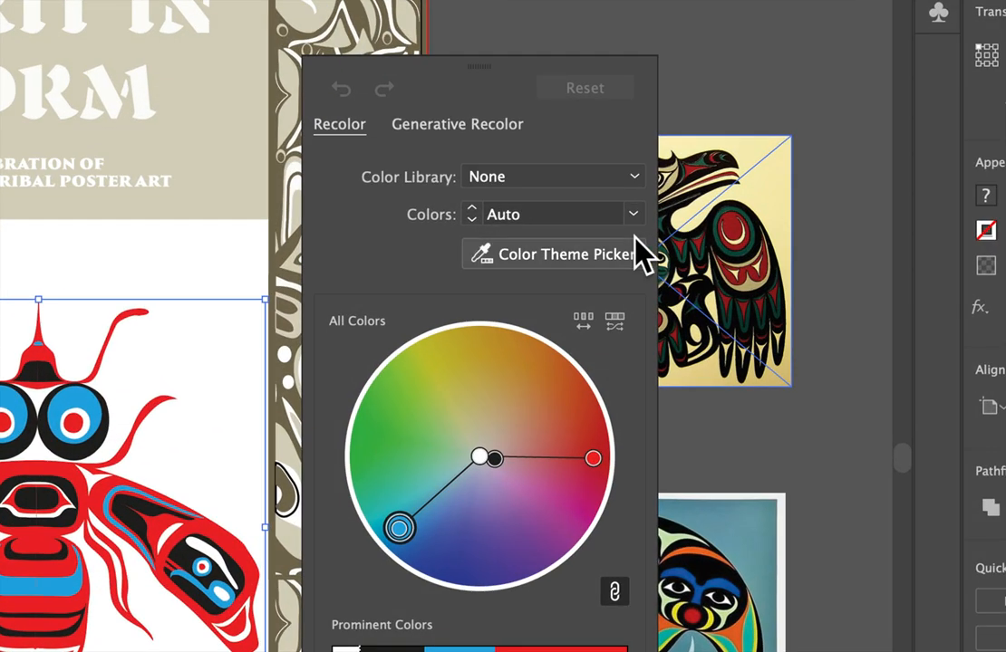
left_click(649, 242)
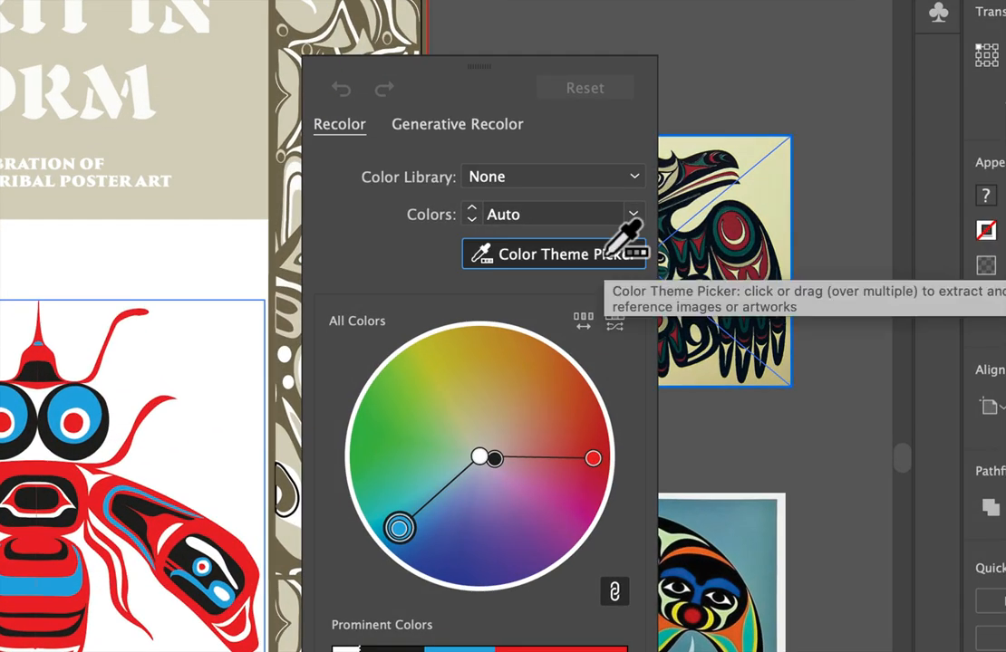
left_click(729, 259)
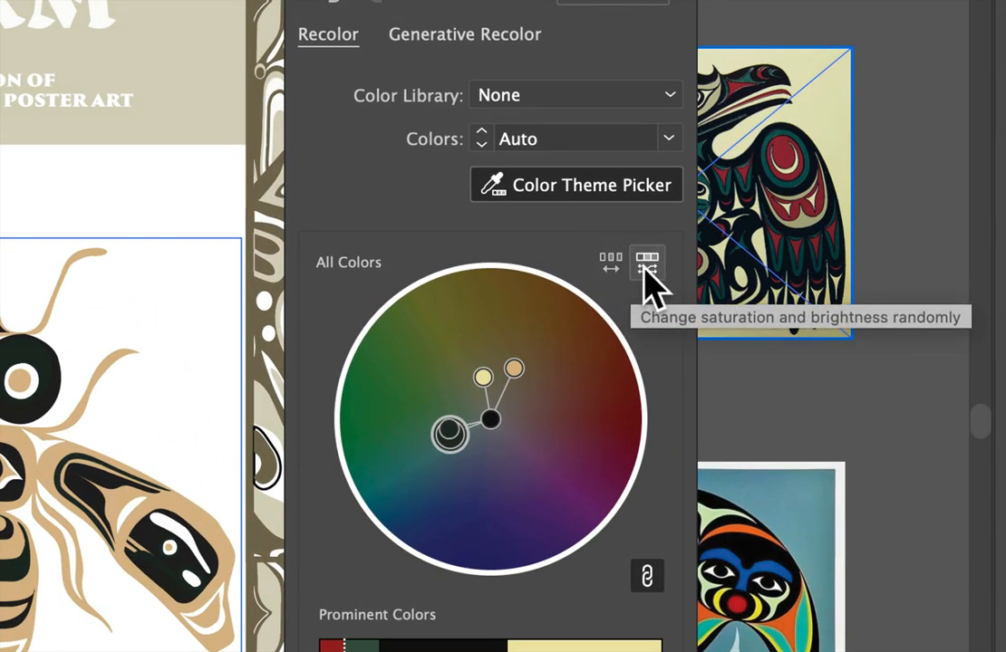
Shuffle the order of the insect's theme colors repeatedly to compare different arrangements.
left_click(613, 263)
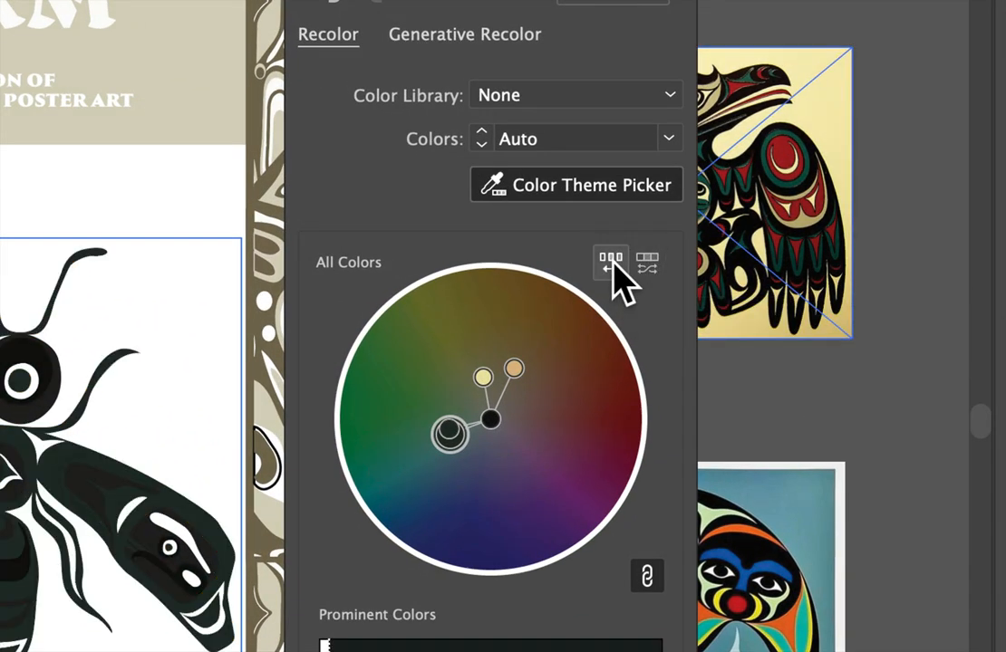
left_click(613, 262)
right_click(611, 262)
left_click(609, 262)
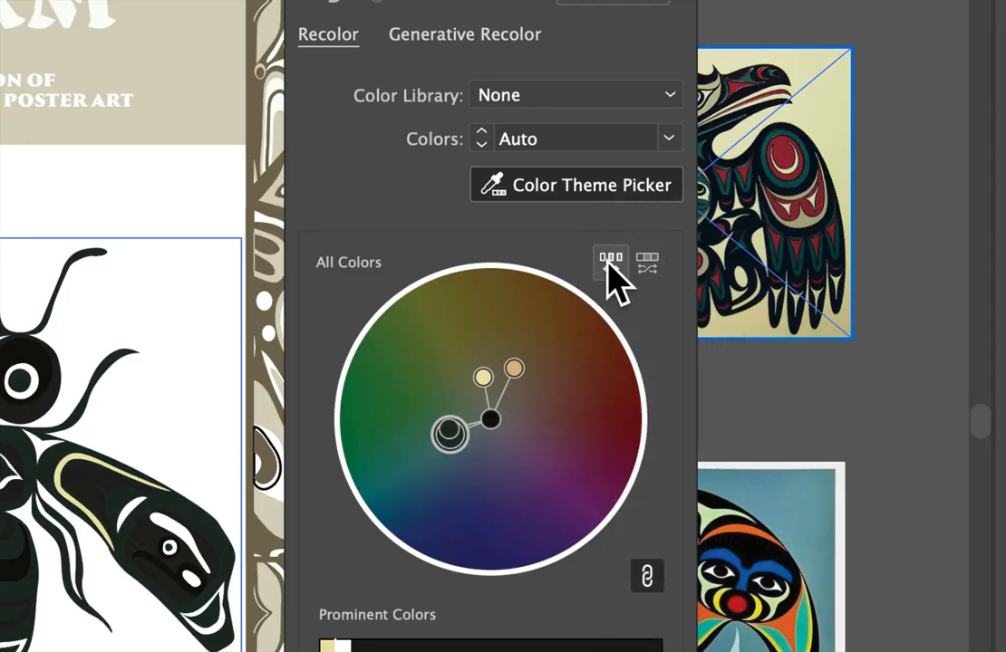
left_click(608, 262)
left_click(610, 262)
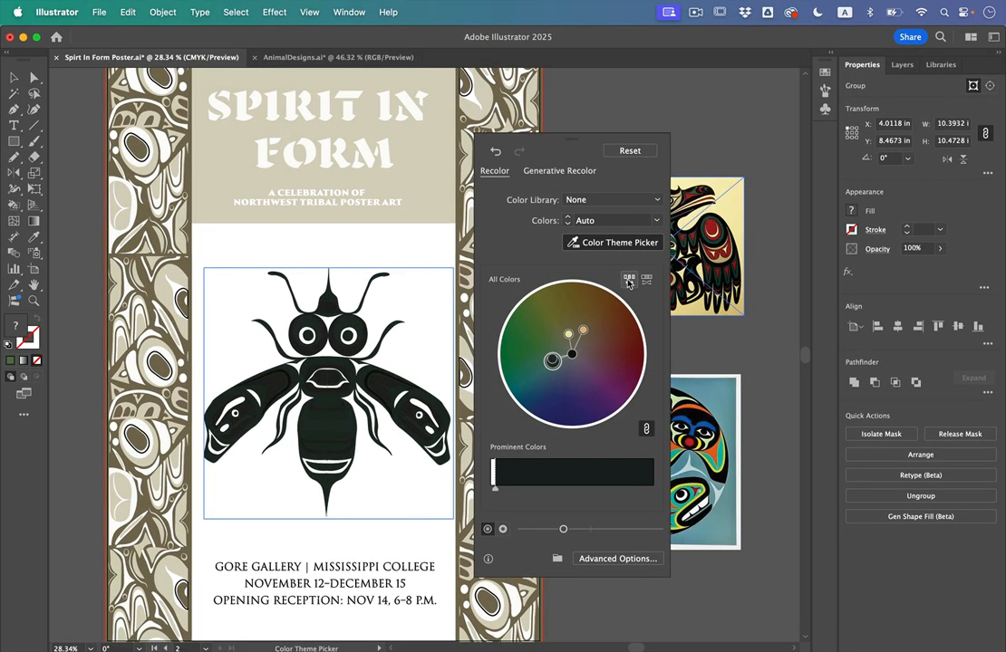
left_click(629, 281)
left_click(629, 283)
left_click(629, 283)
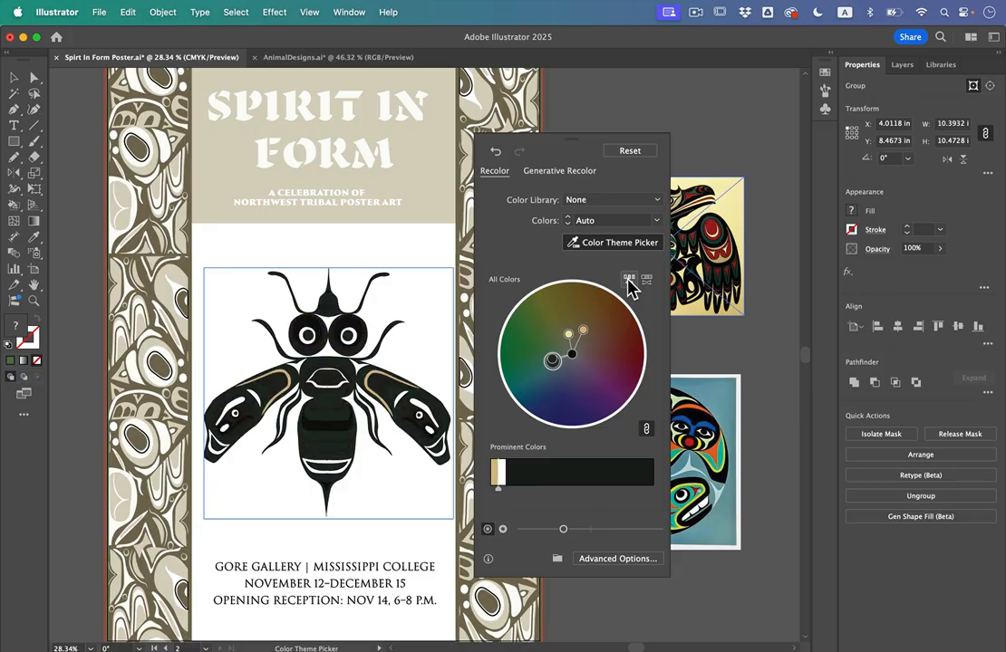
Randomize the saturation and brightness of the insect's colors to a green, purple and brown variation, and deselect it.
left_click(649, 286)
left_click(650, 289)
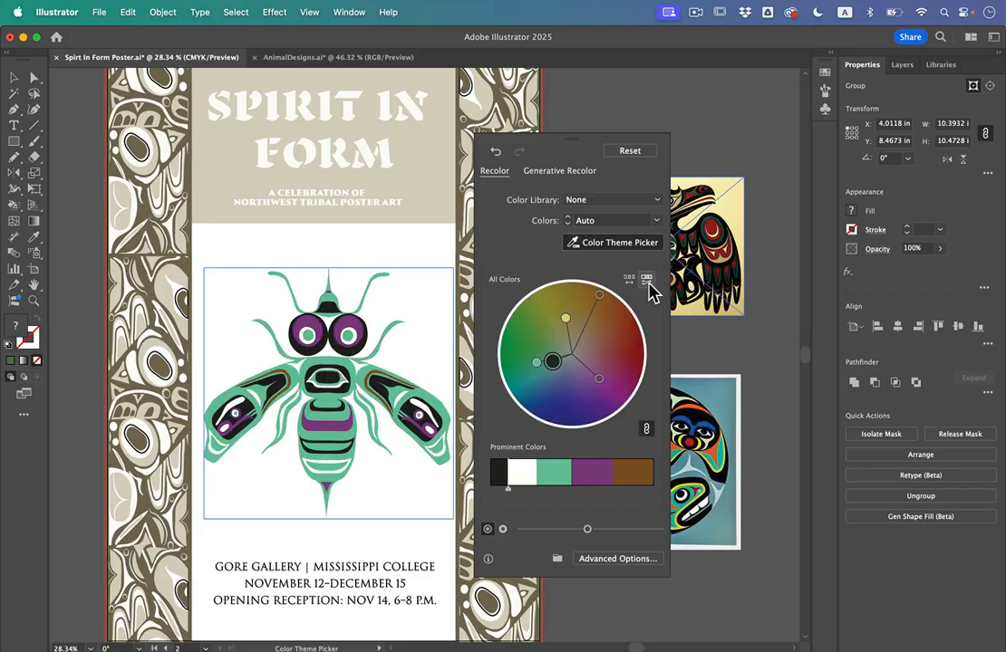
left_click(648, 286)
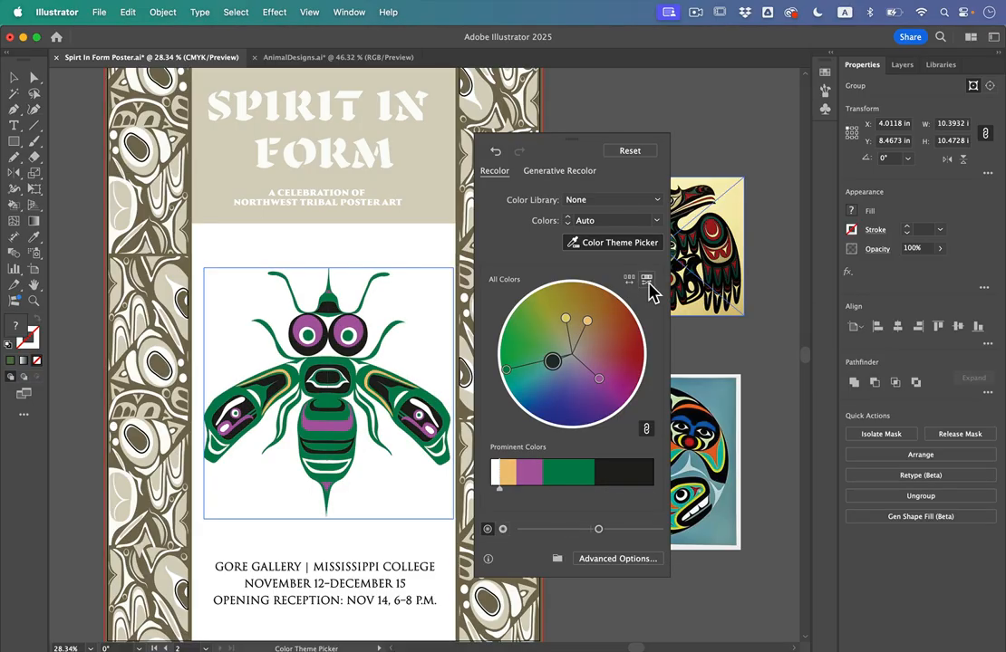
left_click(649, 289)
left_click(649, 289)
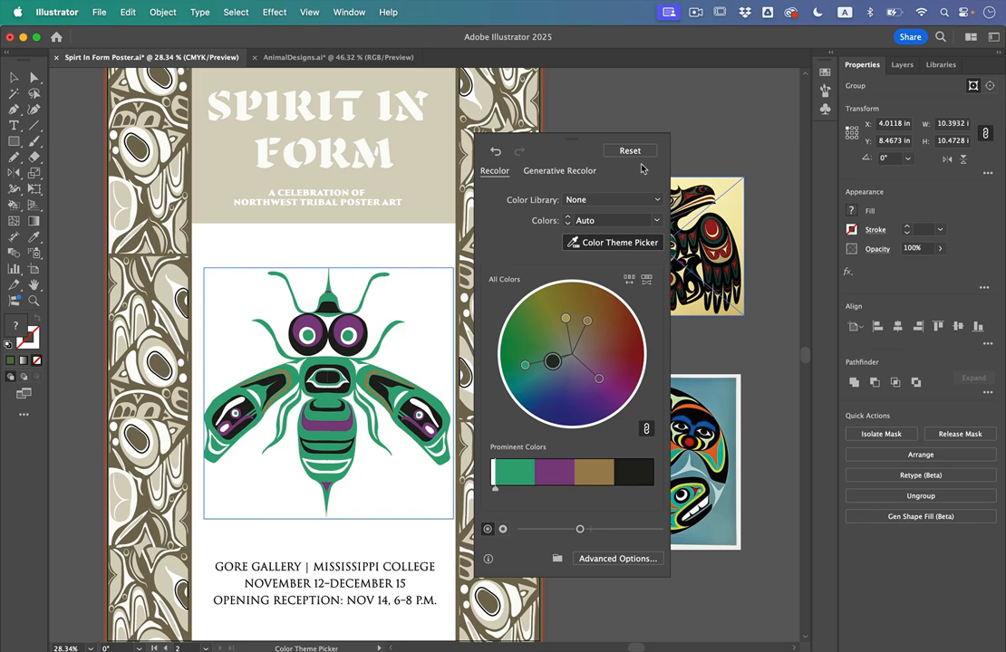
left_click(706, 156)
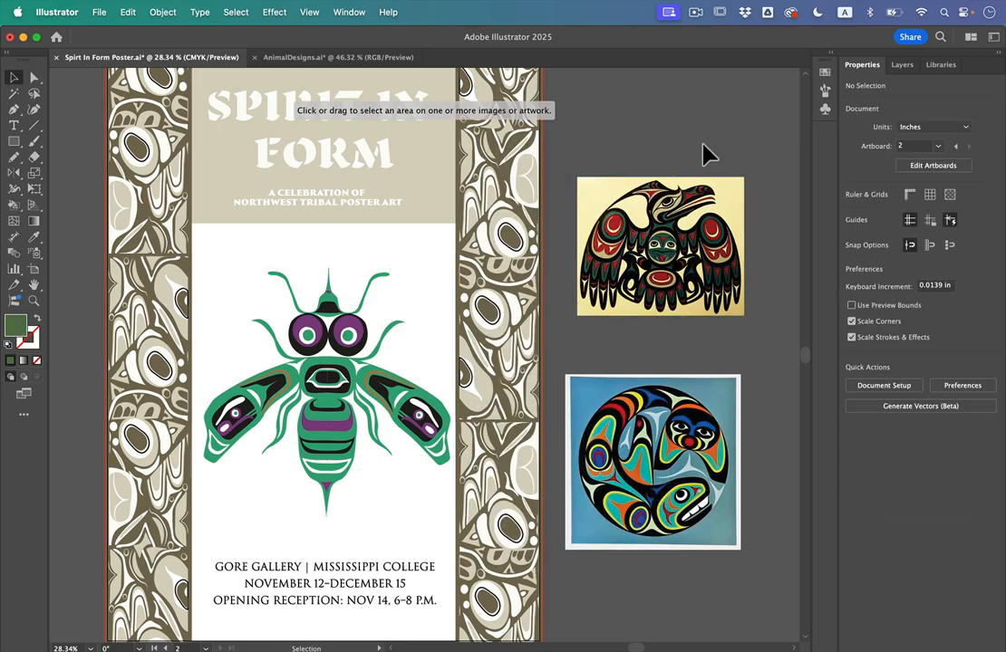
Recolor the whole insect poster, including its borders and header, with a color theme picked from the circular blue tribal reference image.
scroll(631, 195, "down", 5)
left_click_drag(295, 134, 558, 490)
scroll(438, 237, "up", 3)
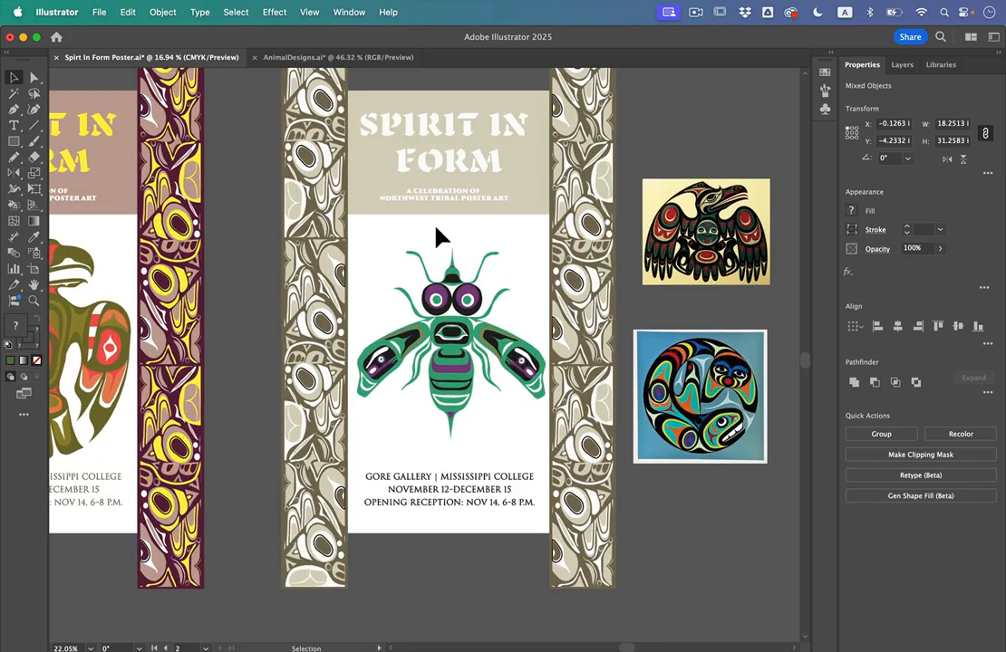
scroll(517, 280, "up", 3)
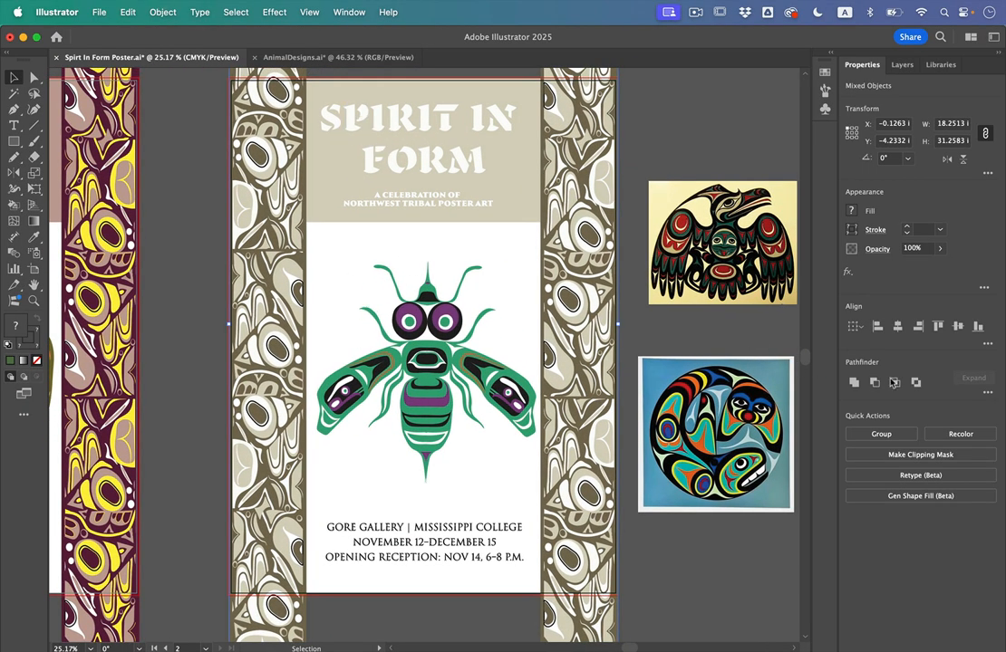
left_click(961, 434)
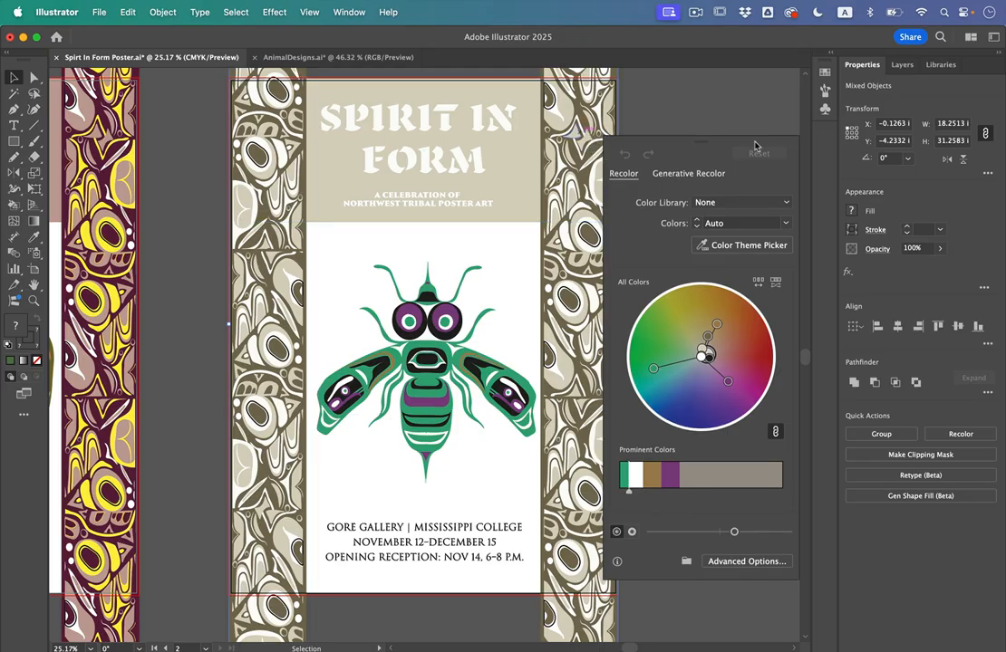
left_click_drag(755, 145, 223, 142)
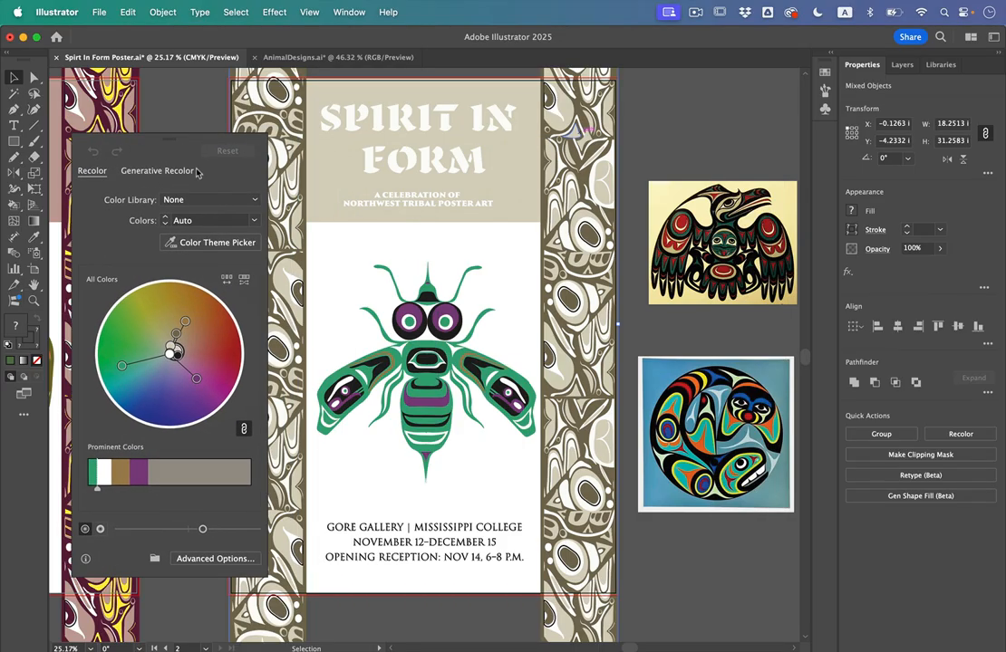
left_click(231, 243)
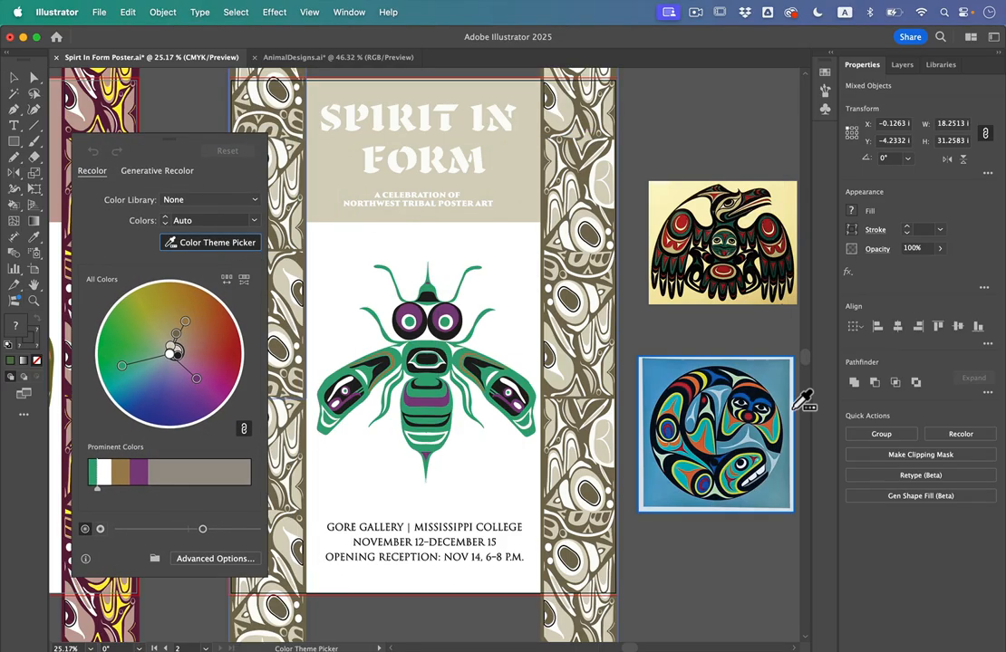
left_click(727, 429)
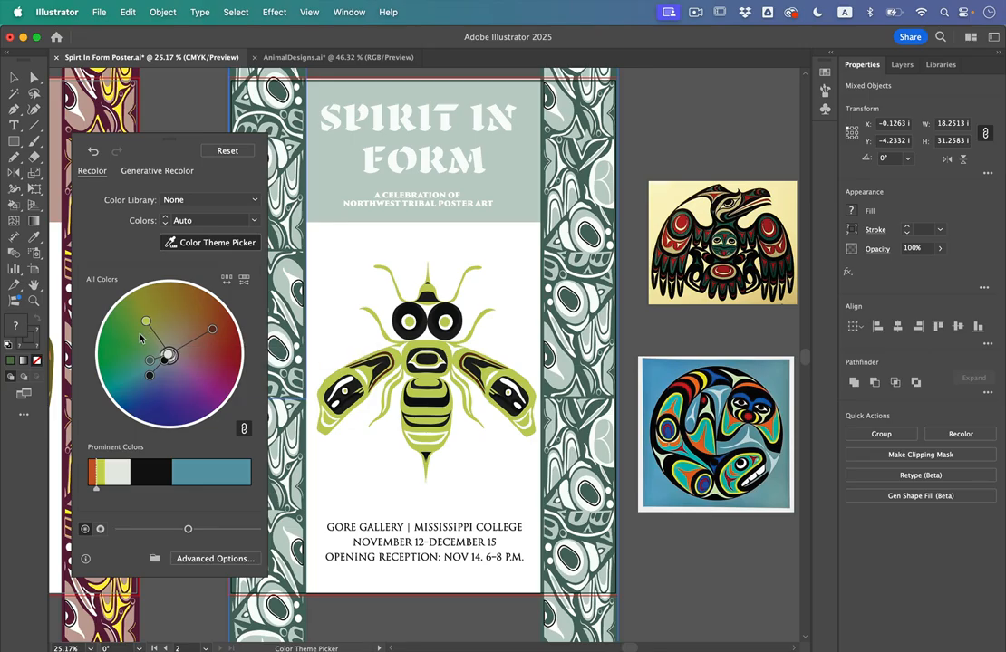
Rotate the linked theme hues so the insect's yellow-green becomes blue, and randomize the poster's saturation and brightness repeatedly.
left_click_drag(146, 321, 139, 379)
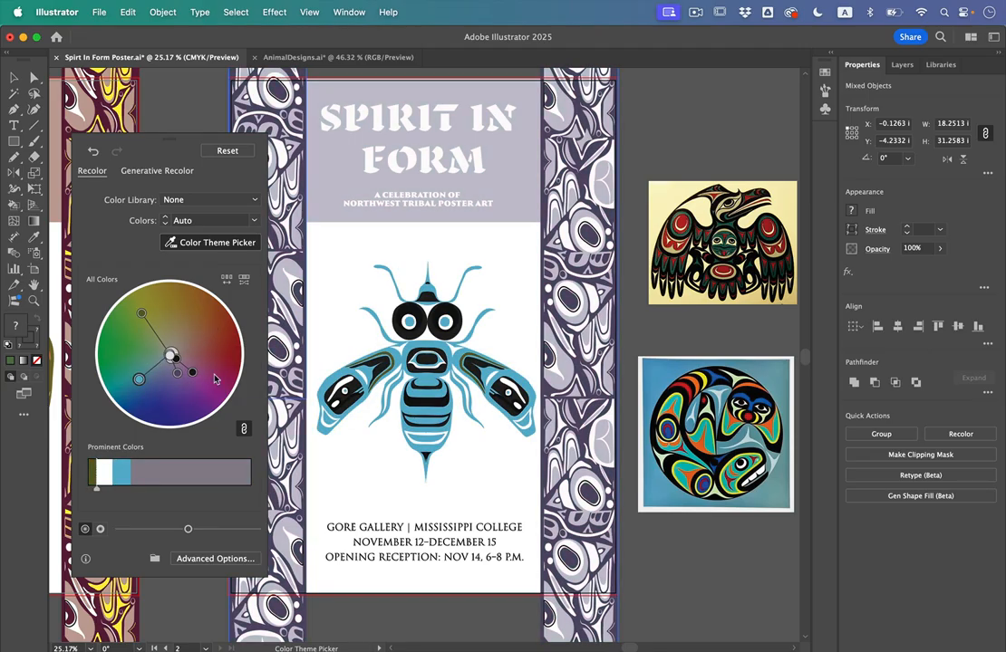
left_click(244, 286)
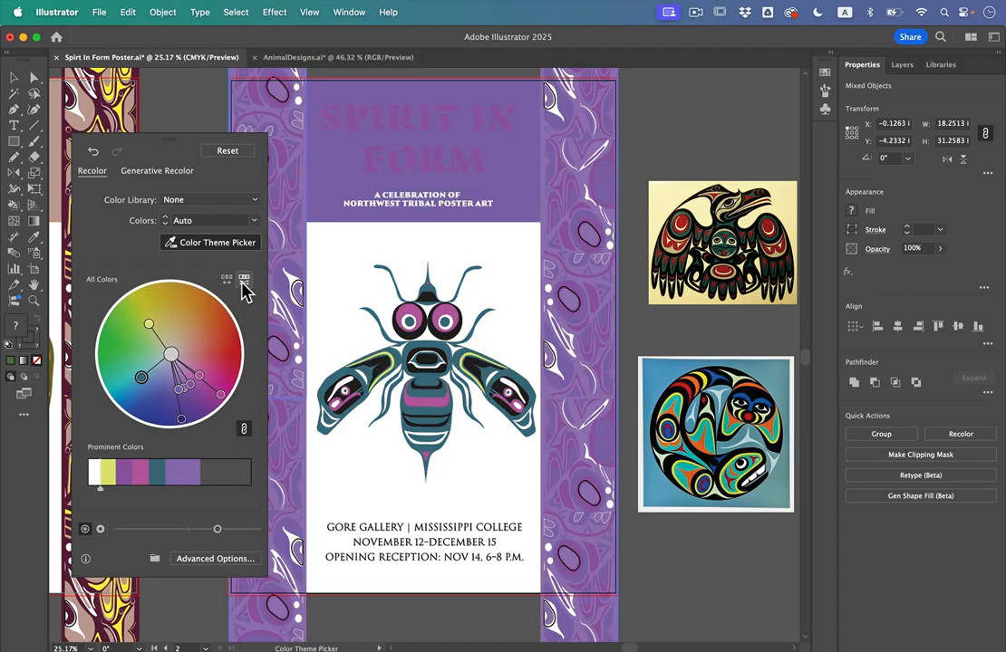
left_click(244, 287)
left_click(244, 287)
left_click(244, 287)
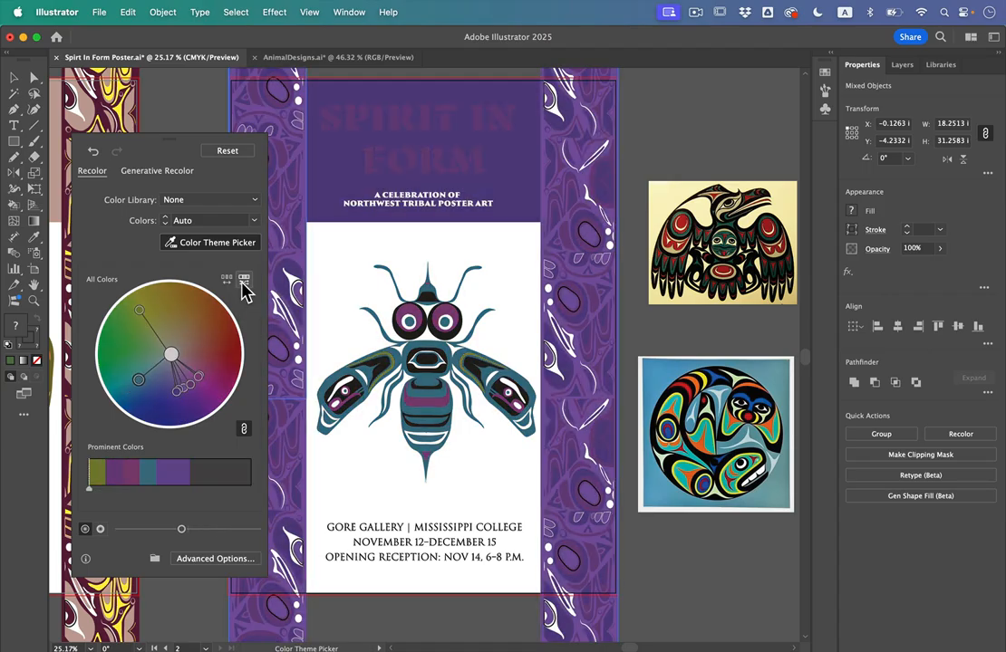
left_click(244, 287)
left_click(244, 286)
Shuffle the order of the poster's theme colors to lime green borders, a magenta header and a purple insect, and deselect the artwork.
left_click(228, 283)
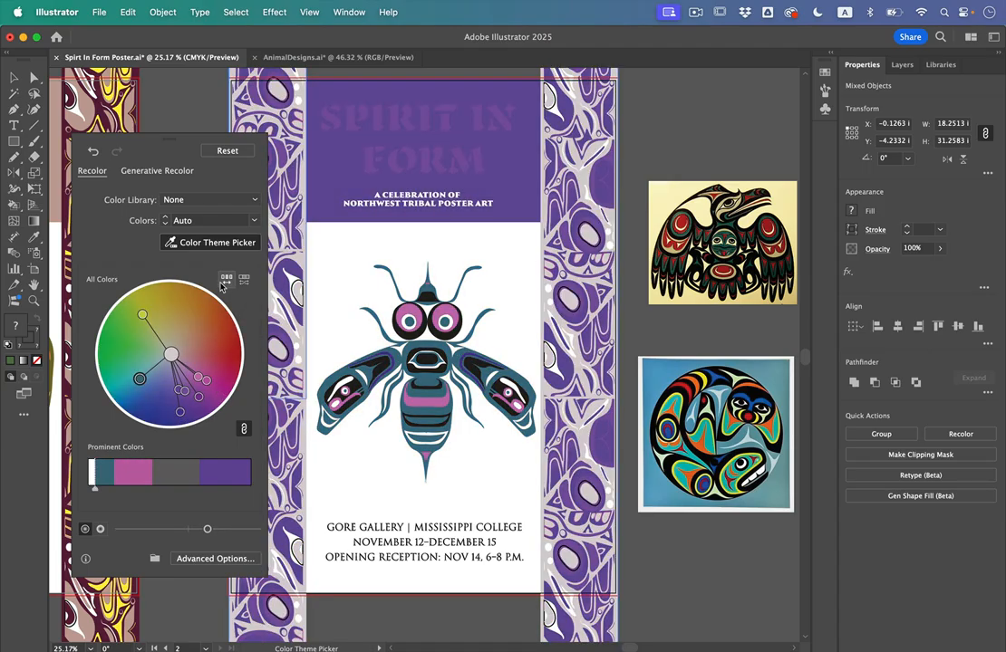
left_click(227, 282)
left_click(228, 283)
left_click(227, 283)
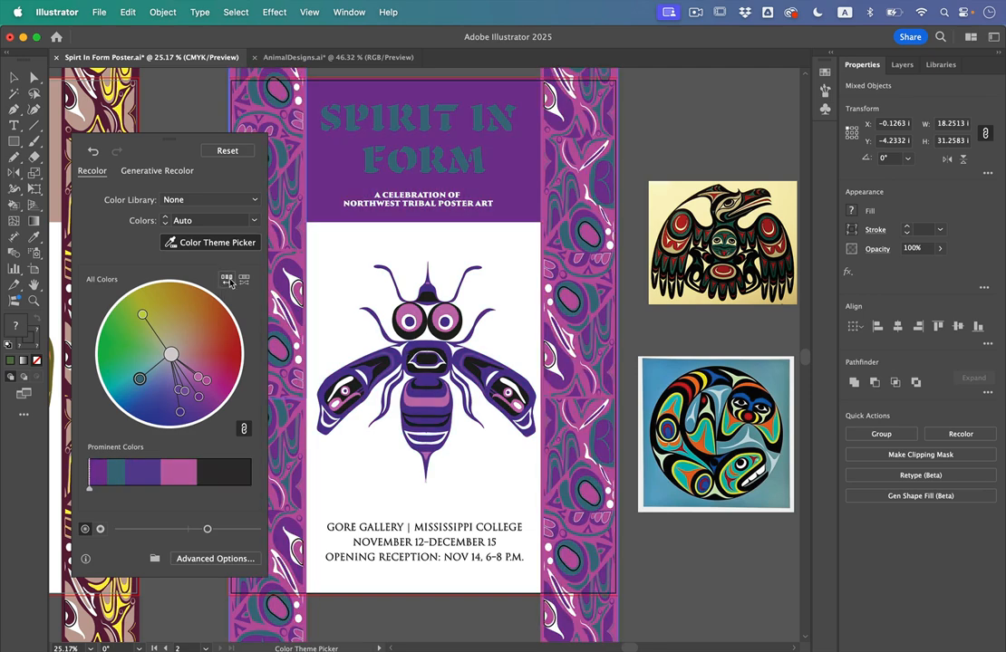
left_click(228, 282)
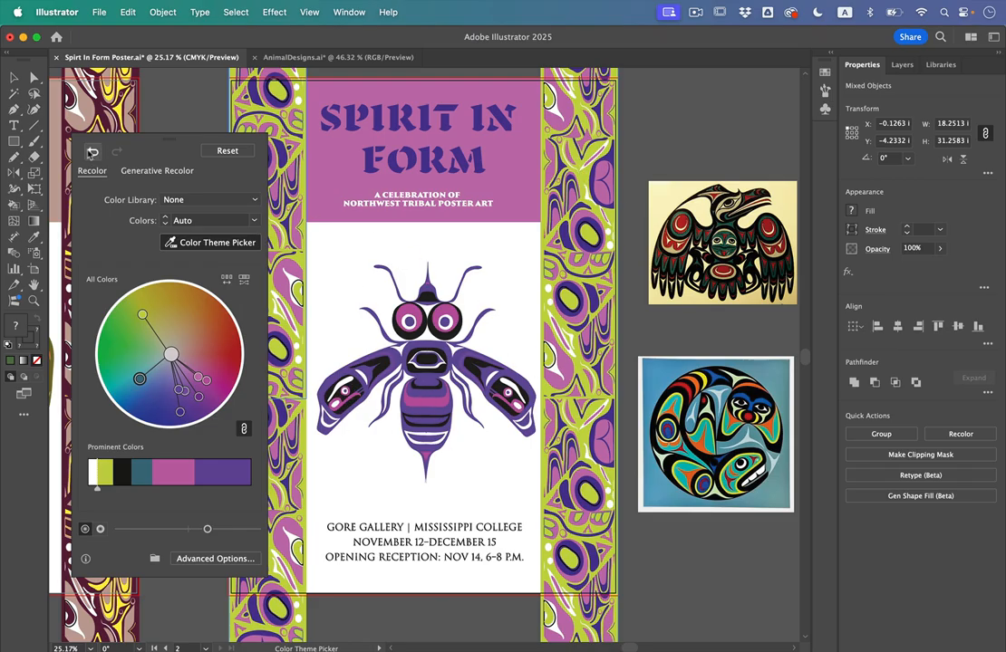
key("Escape")
left_click(363, 261)
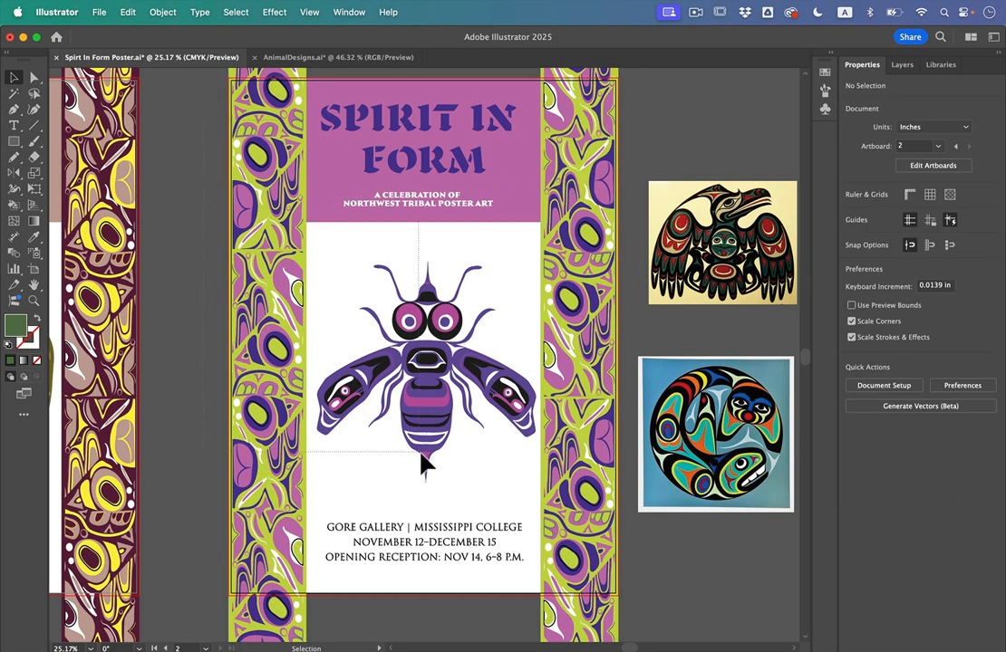
Select the recolored insect poster artwork and add its selected colors to the document swatches.
left_click_drag(594, 607, 449, 534)
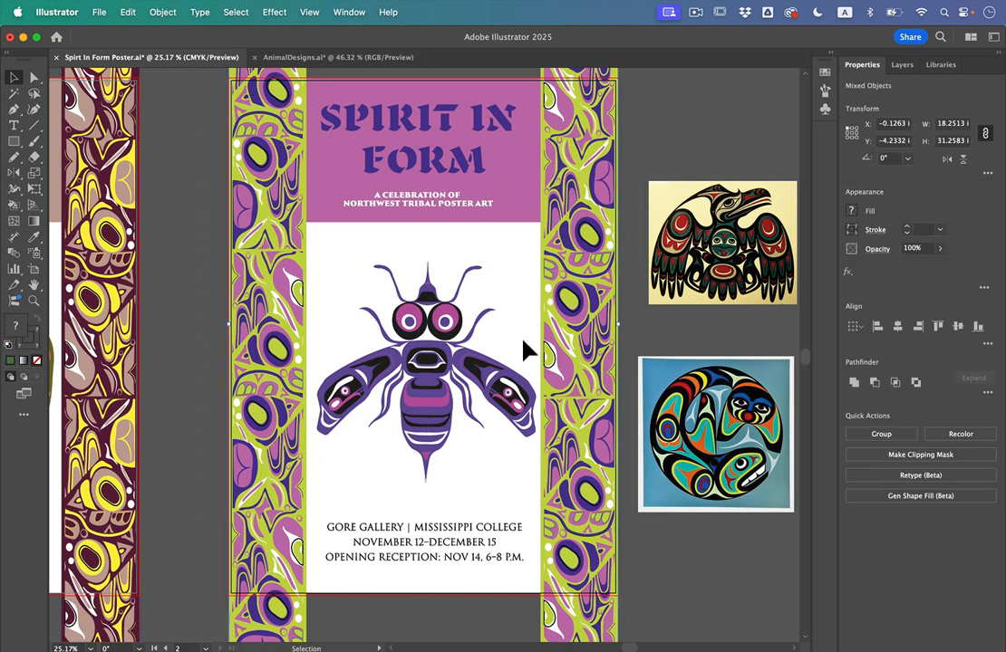
left_click(725, 244, "shift")
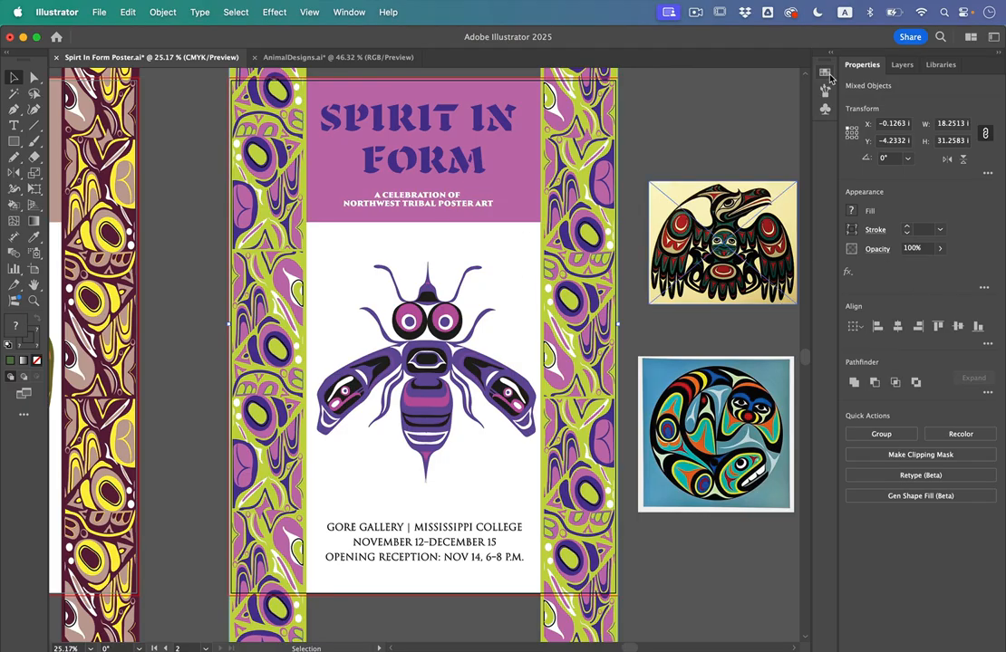
left_click(825, 73)
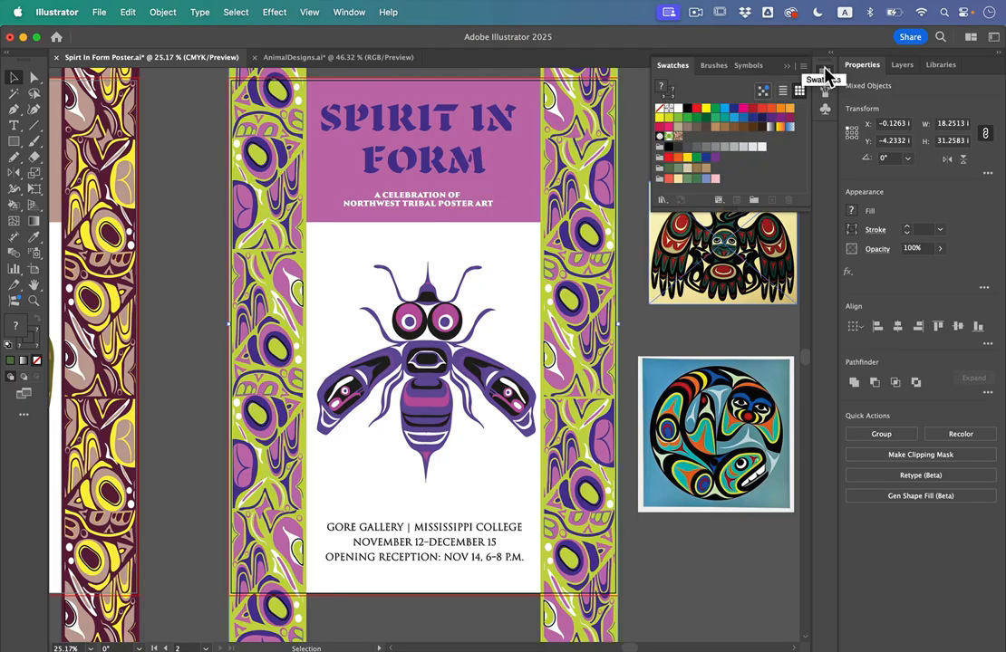
left_click(804, 65)
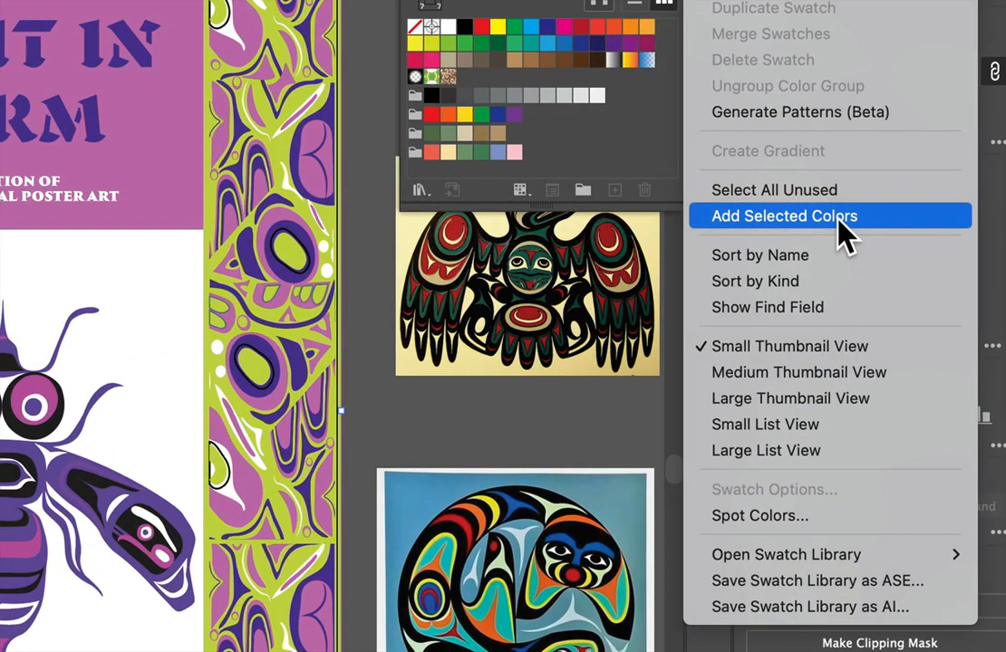
left_click(895, 215)
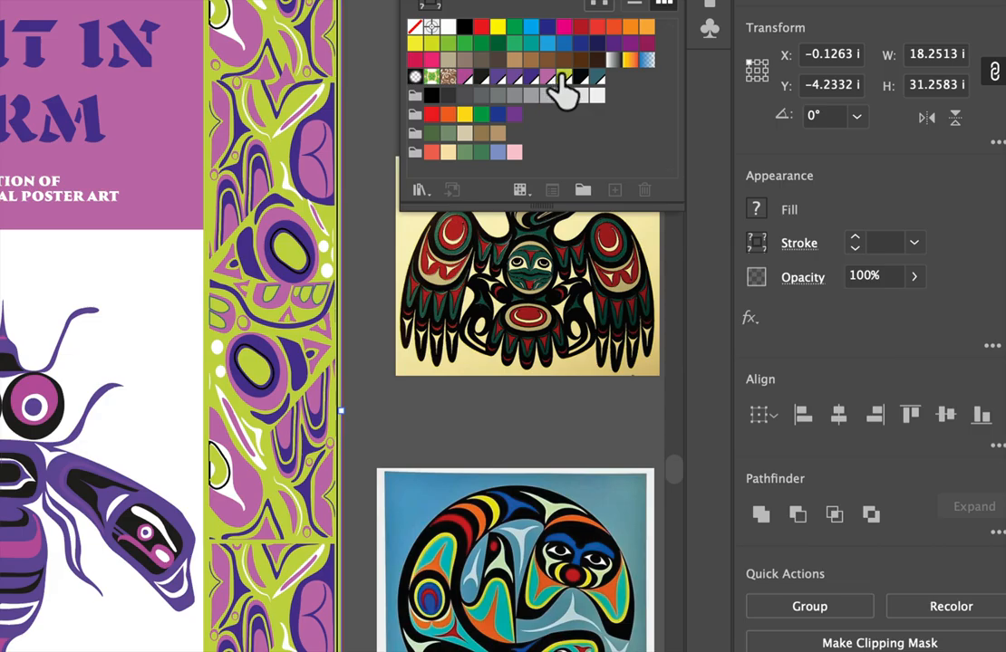
Clear the poster selection and select the whole insect design.
key("super+h")
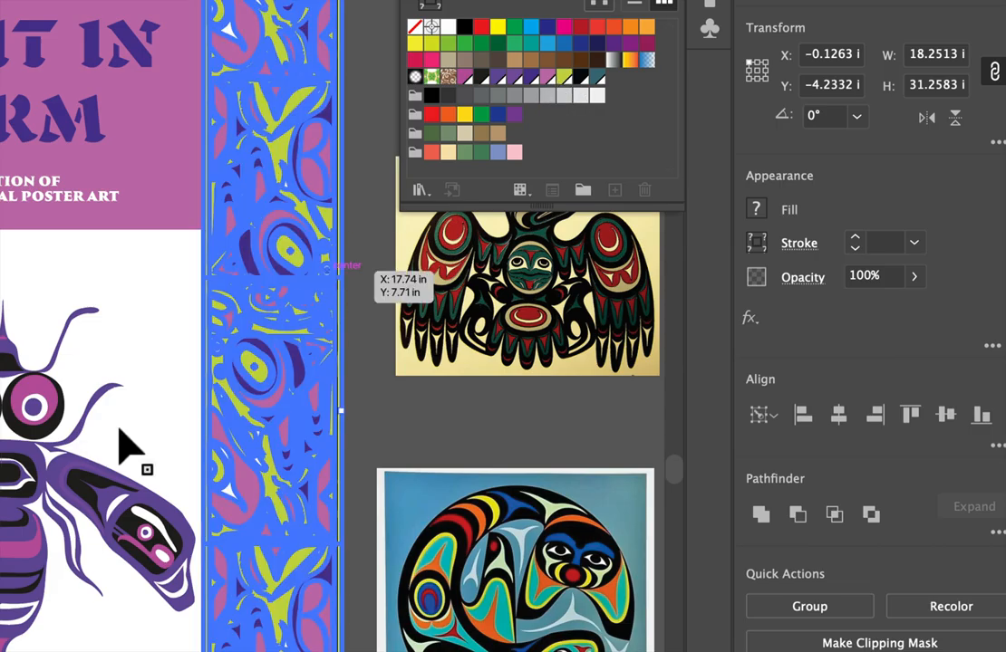
left_click(143, 411)
scroll(150, 406, "left", 1)
scroll(156, 417, "left", 5)
scroll(155, 416, "down", 3)
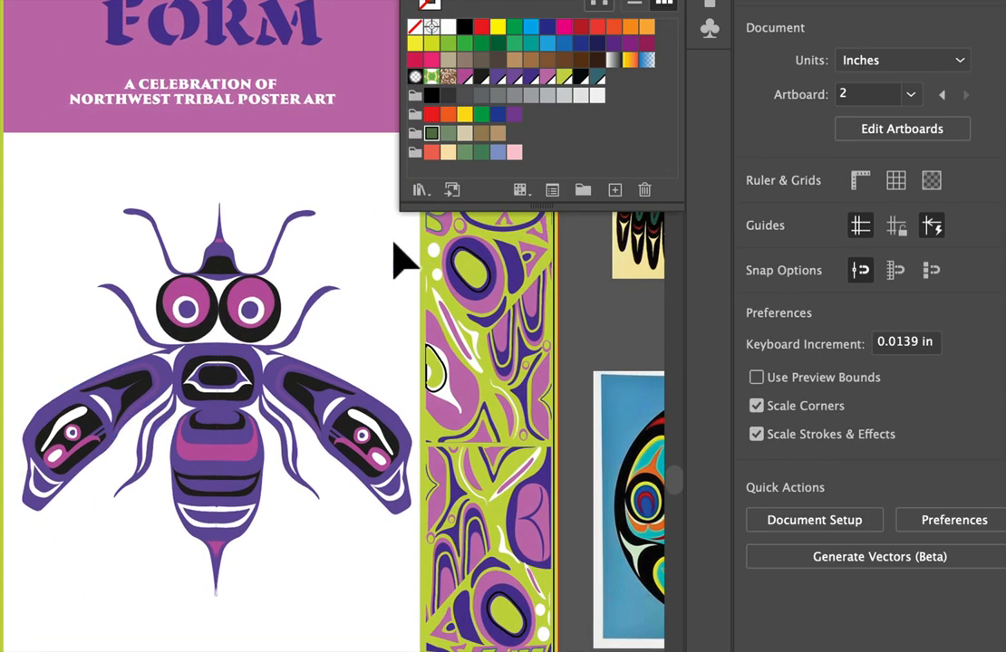
scroll(399, 263, "left", 2)
left_click_drag(143, 201, 283, 433)
key("super+z")
scroll(263, 362, "up", 3)
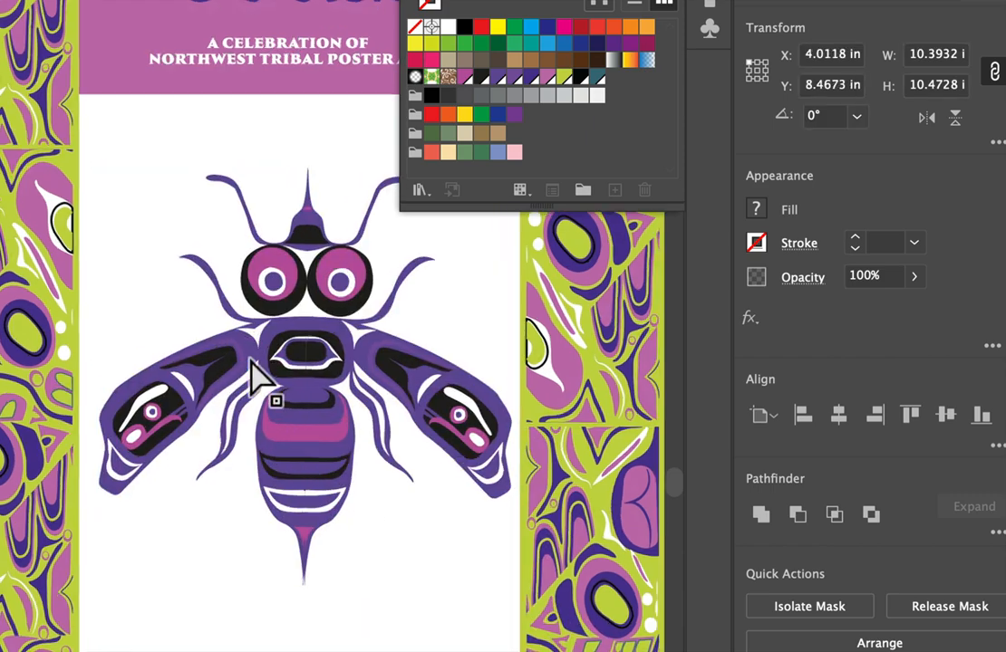
Select the thin purple contour band inside the insect's left wing and fill it with the new lime green swatch.
left_click(267, 352)
left_click(262, 344)
left_click(257, 345)
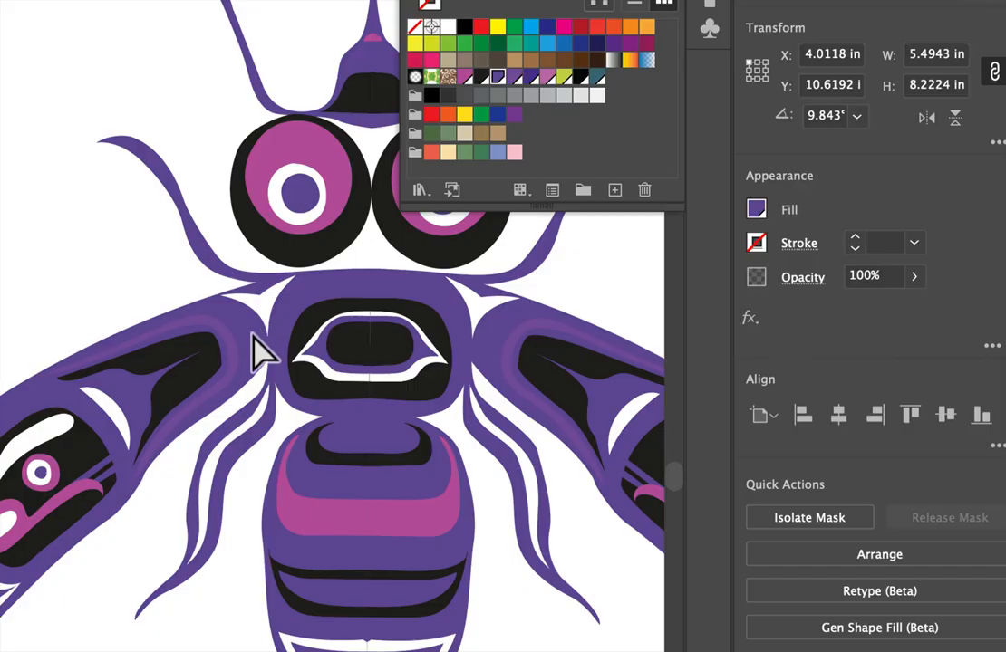
left_click(208, 341)
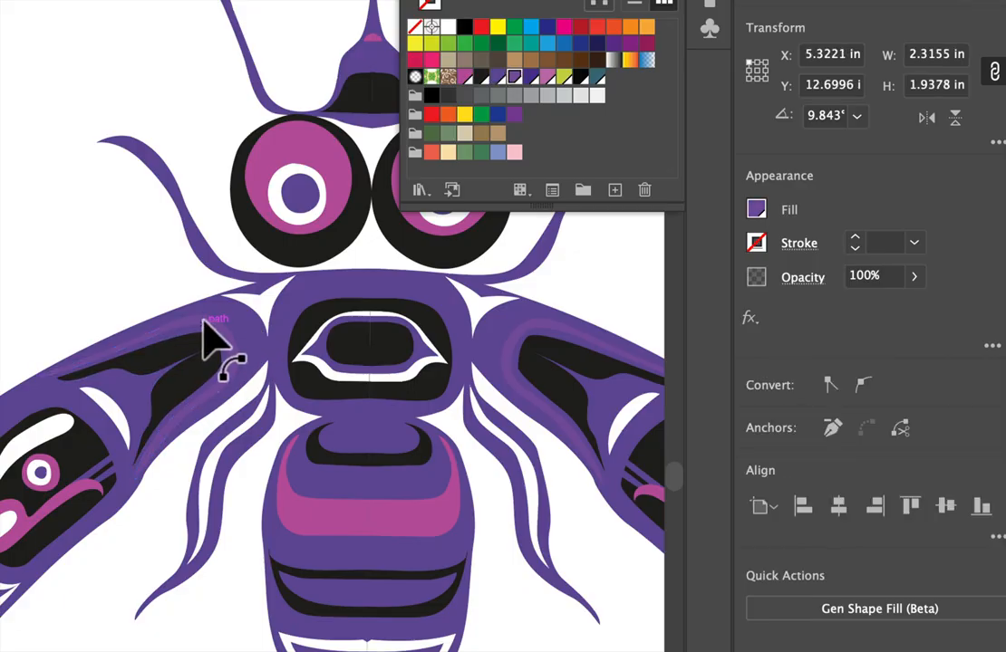
left_click(564, 77)
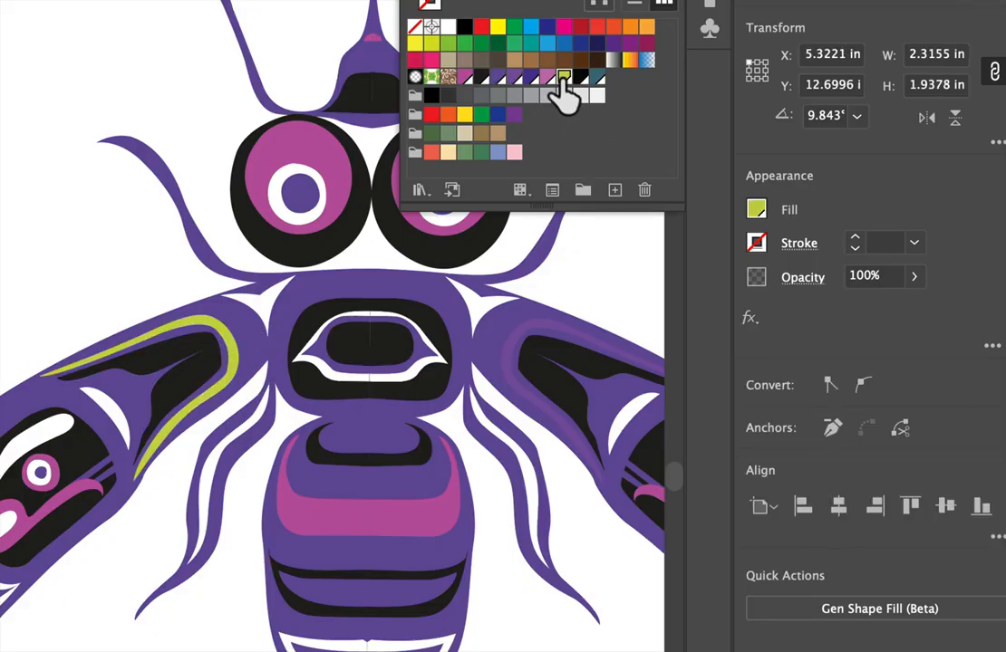
Show the selection edges, fill the matching contour band in the insect's right wing with the lime green swatch, and deselect it.
scroll(421, 334, "down", 3)
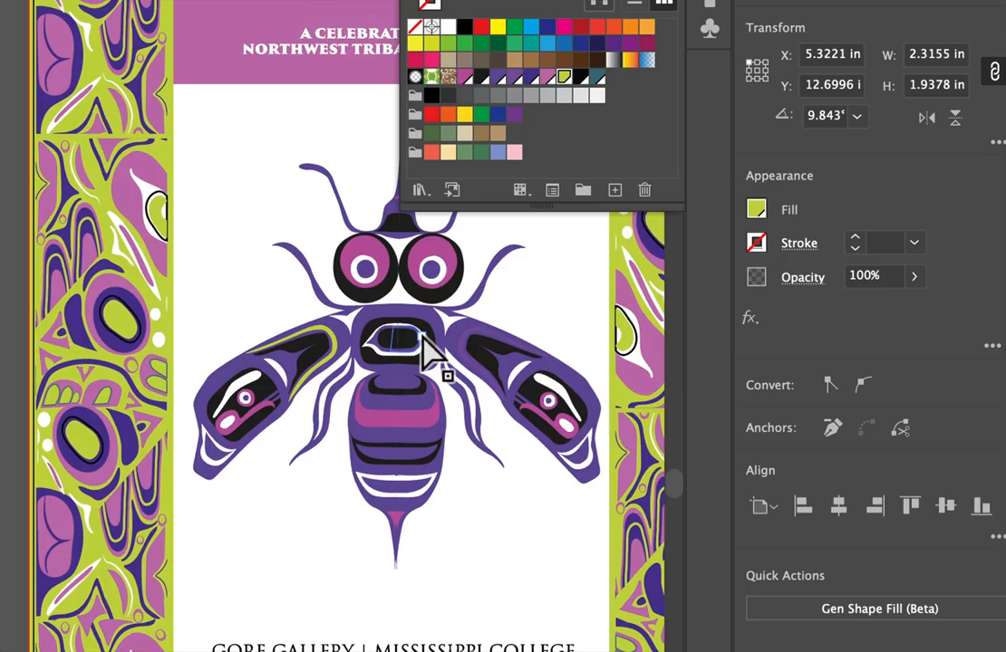
scroll(421, 336, "right", 3)
left_click(388, 323)
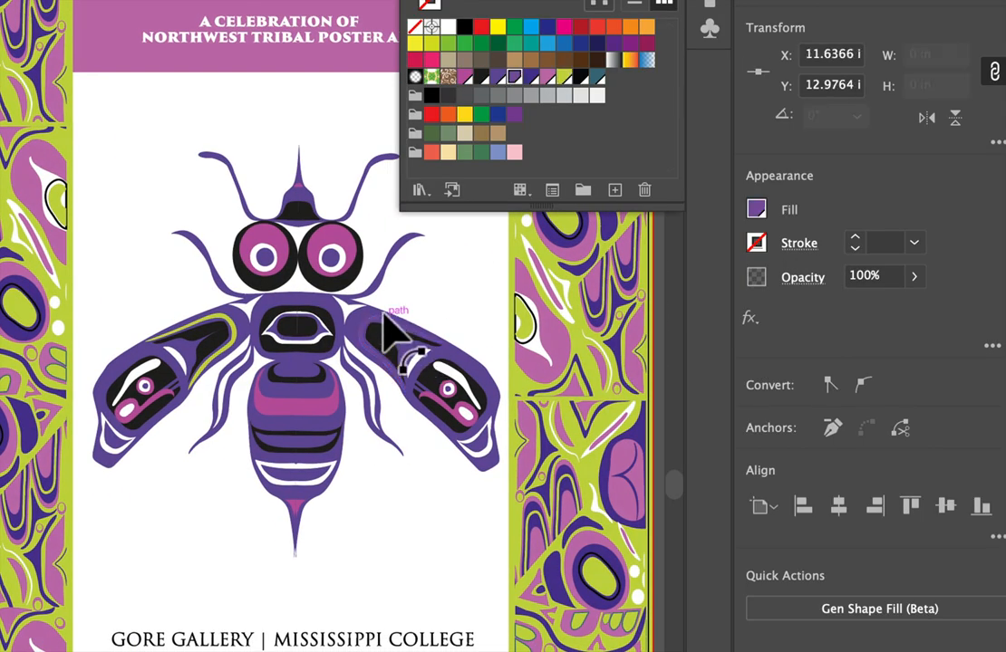
left_click(384, 317)
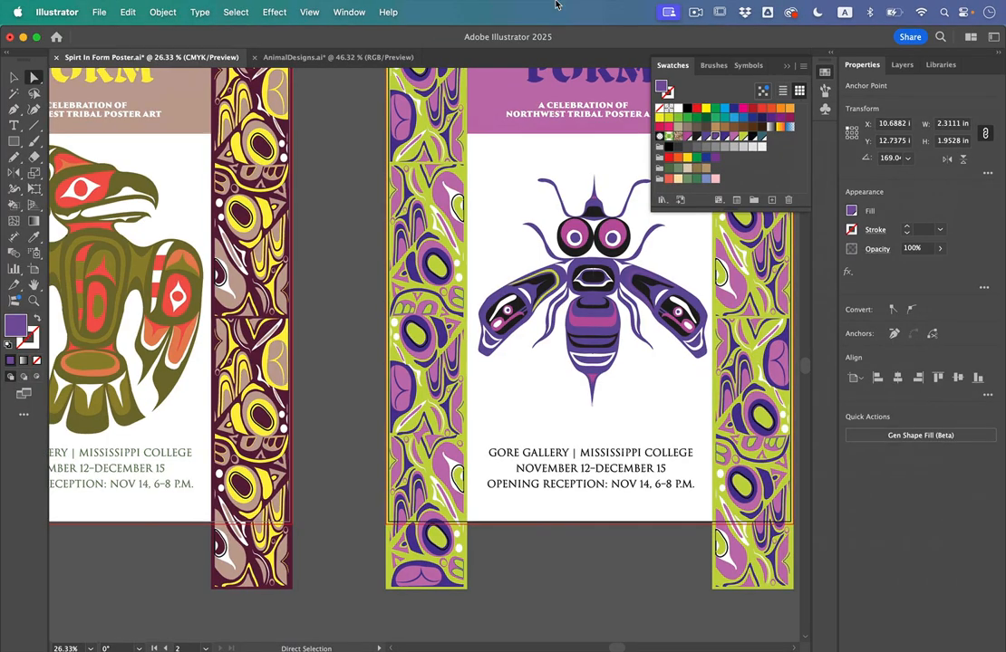
left_click(309, 11)
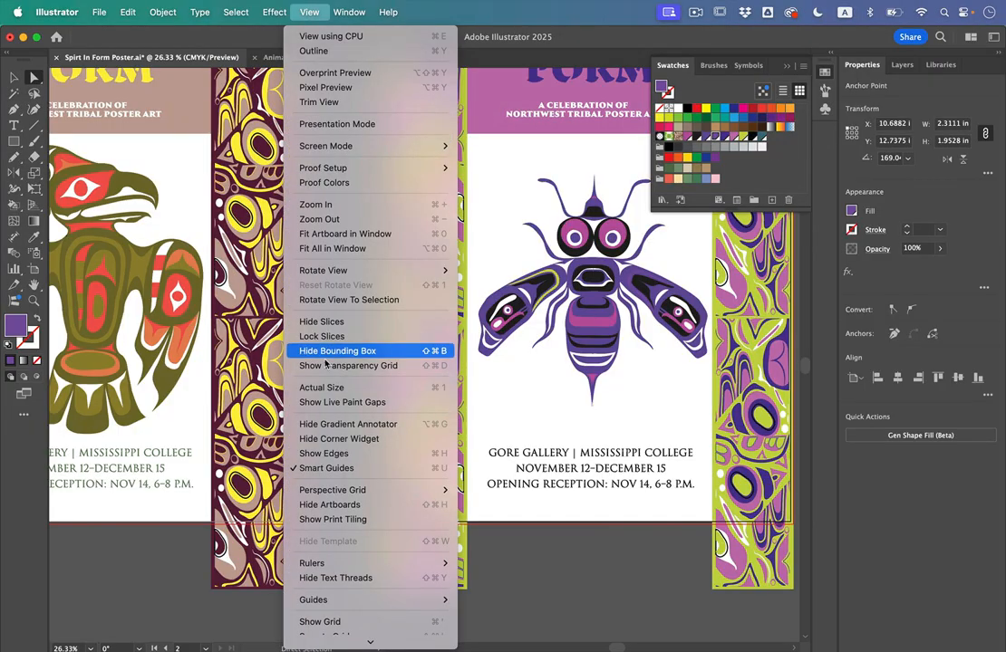
left_click(371, 454)
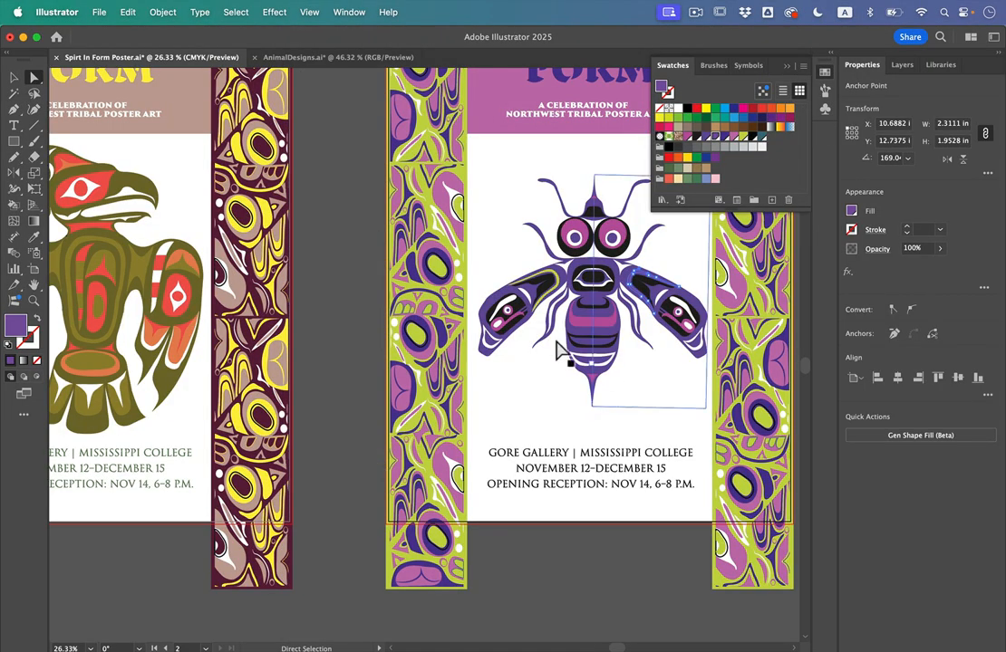
scroll(555, 194, "right", 3)
scroll(551, 286, "up", 5)
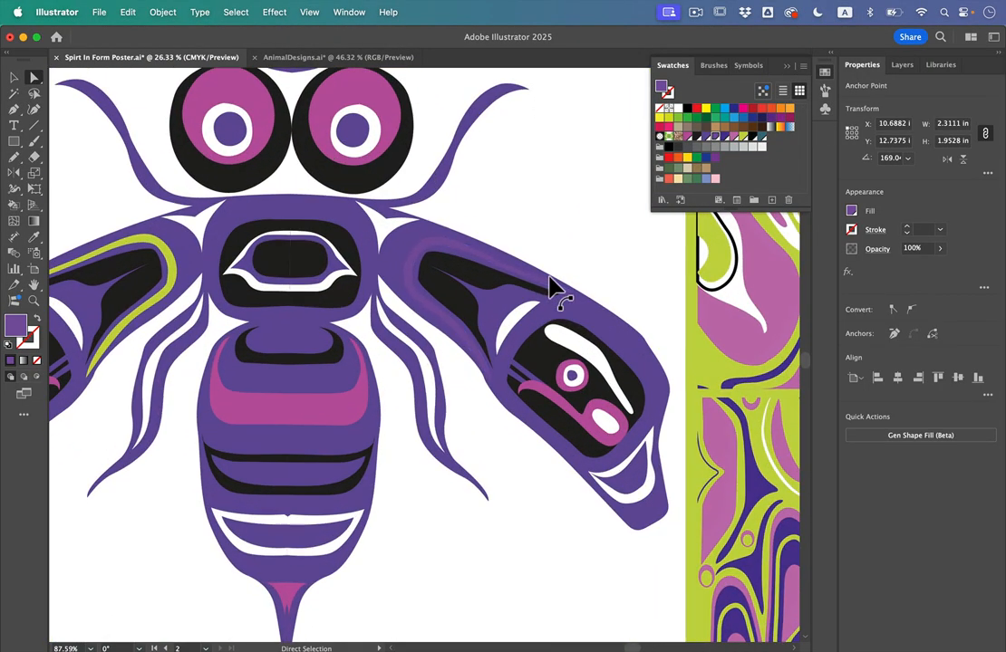
scroll(553, 288, "up", 2)
left_click(745, 139)
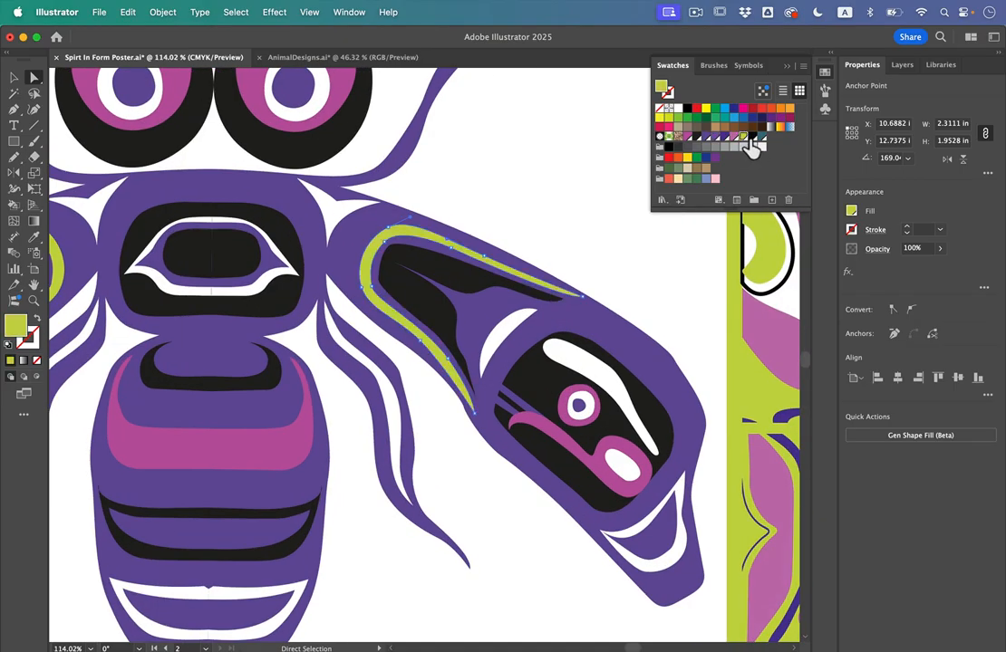
left_click(506, 178)
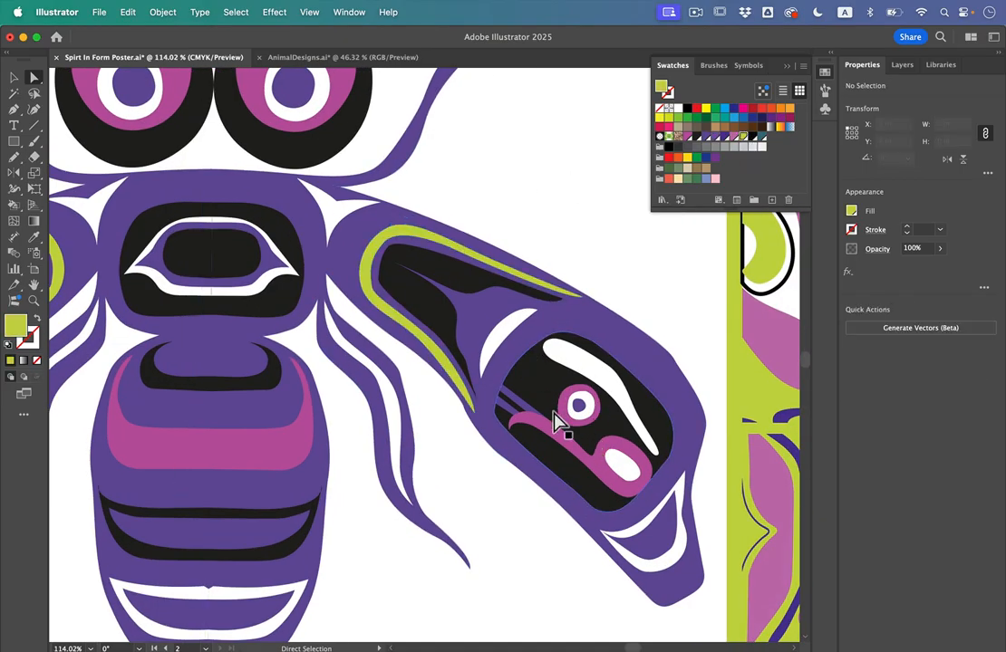
Fill both halves of the magenta band across the insect's abdomen with the lime green swatch and deselect them.
scroll(553, 413, "down", 2)
scroll(554, 417, "left", 3)
left_click(450, 389)
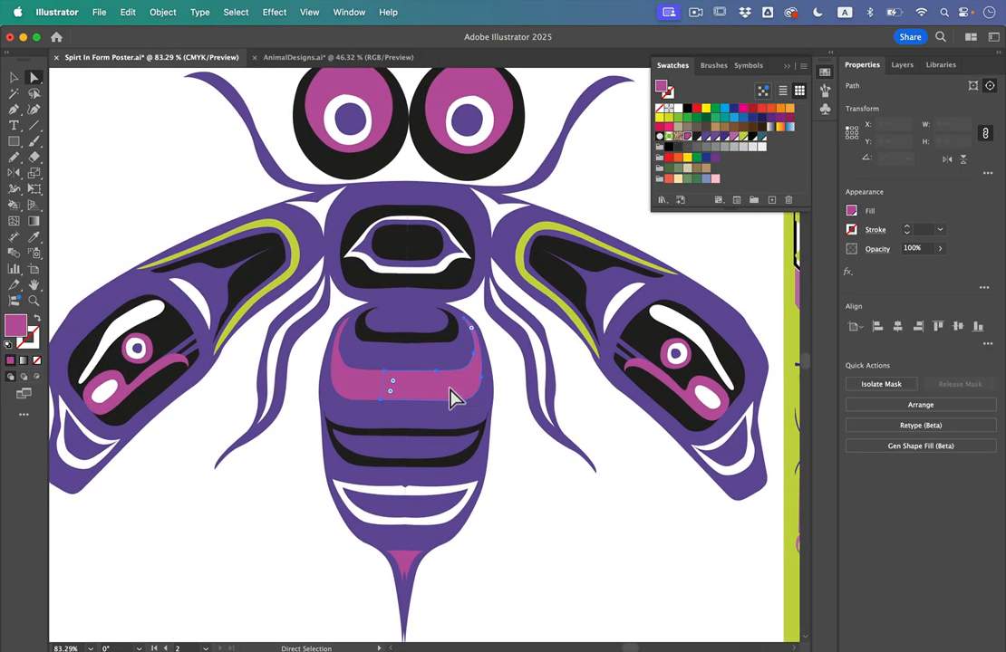
left_click(360, 377, "shift")
left_click(744, 136)
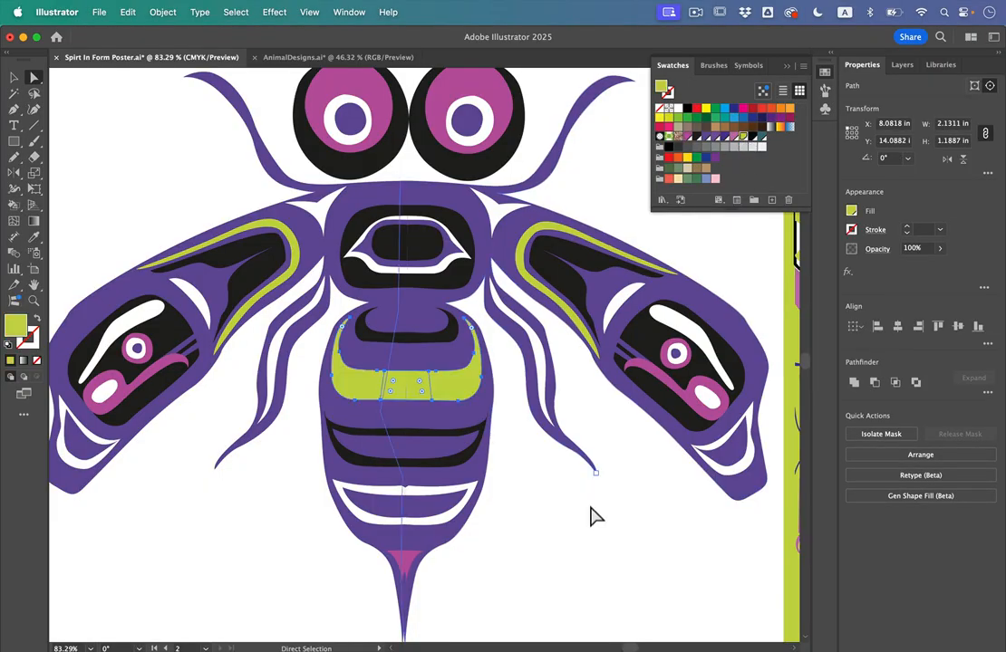
left_click(589, 530)
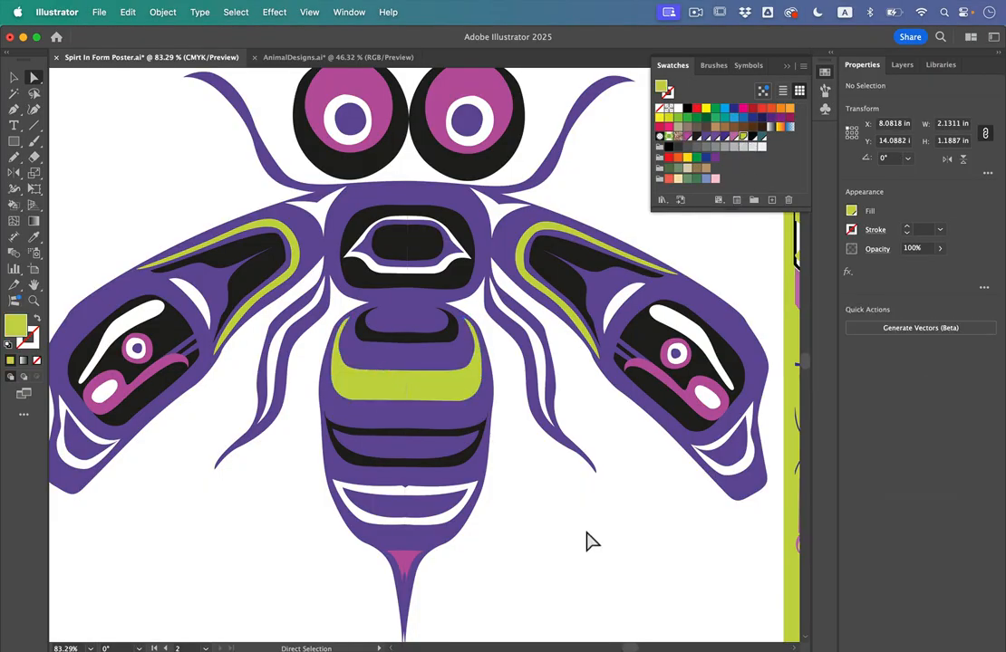
left_click(406, 572)
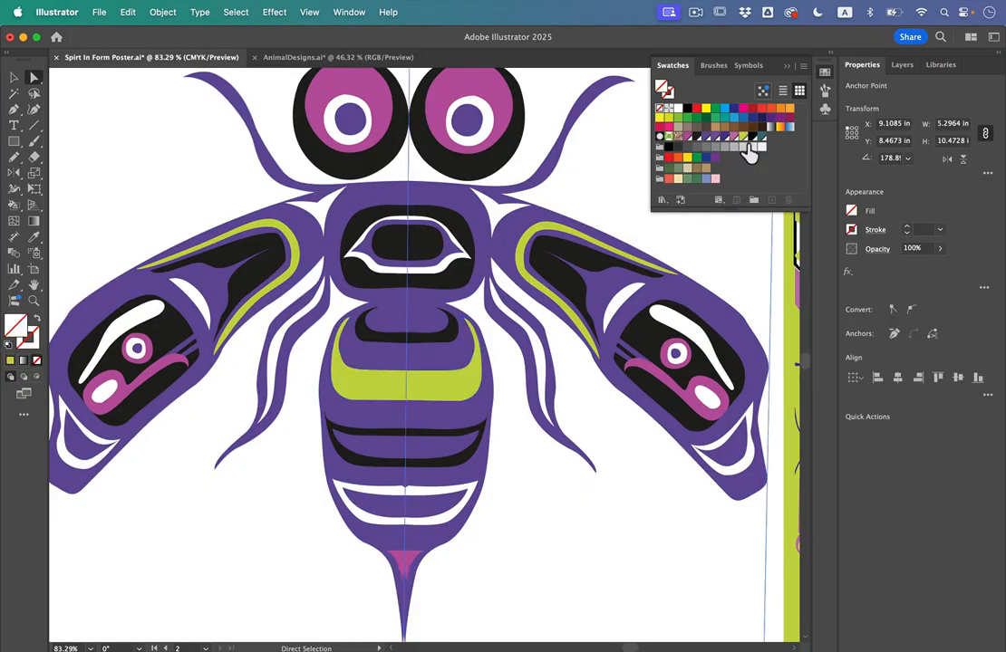
left_click(744, 137)
key("super+z")
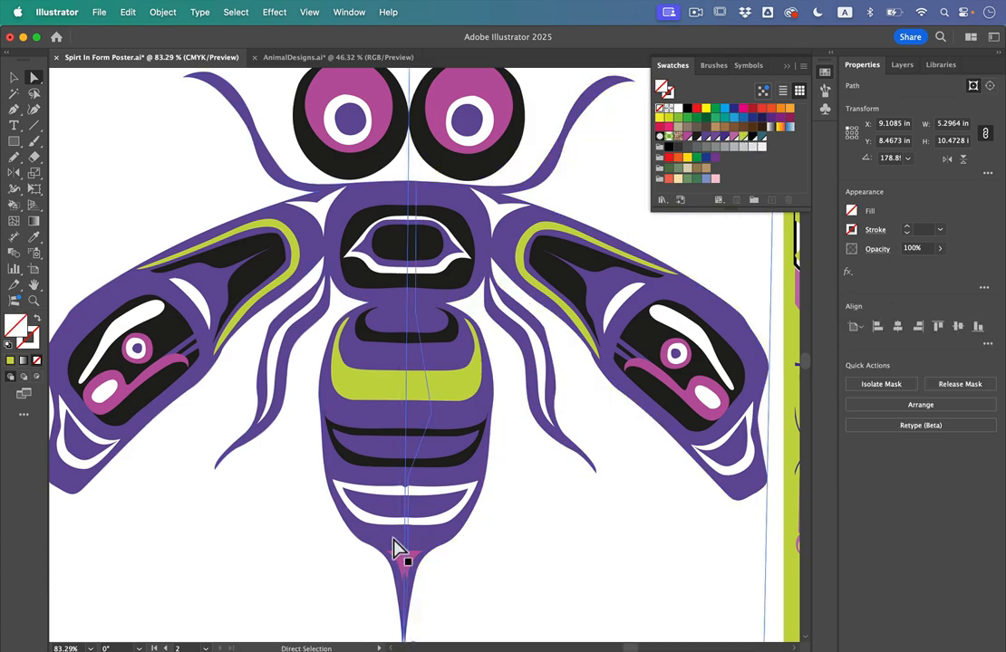
Fill both halves of the magenta shape at the base of the insect's stinger with the lime green swatch and deselect them.
scroll(398, 550, "up", 3)
left_click(422, 588)
left_click(406, 601)
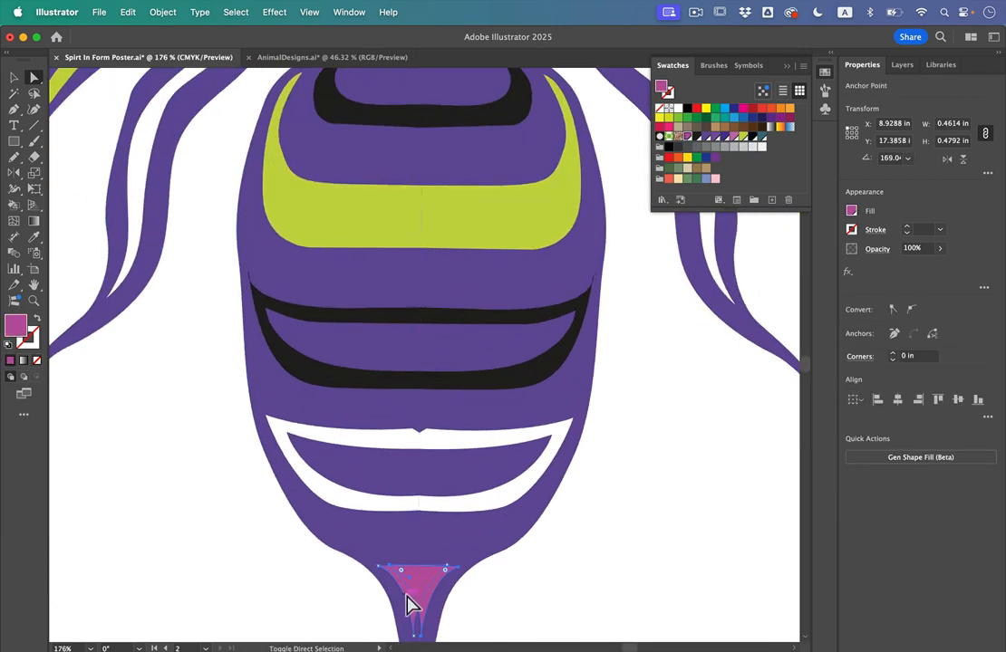
left_click(744, 138)
left_click(669, 404)
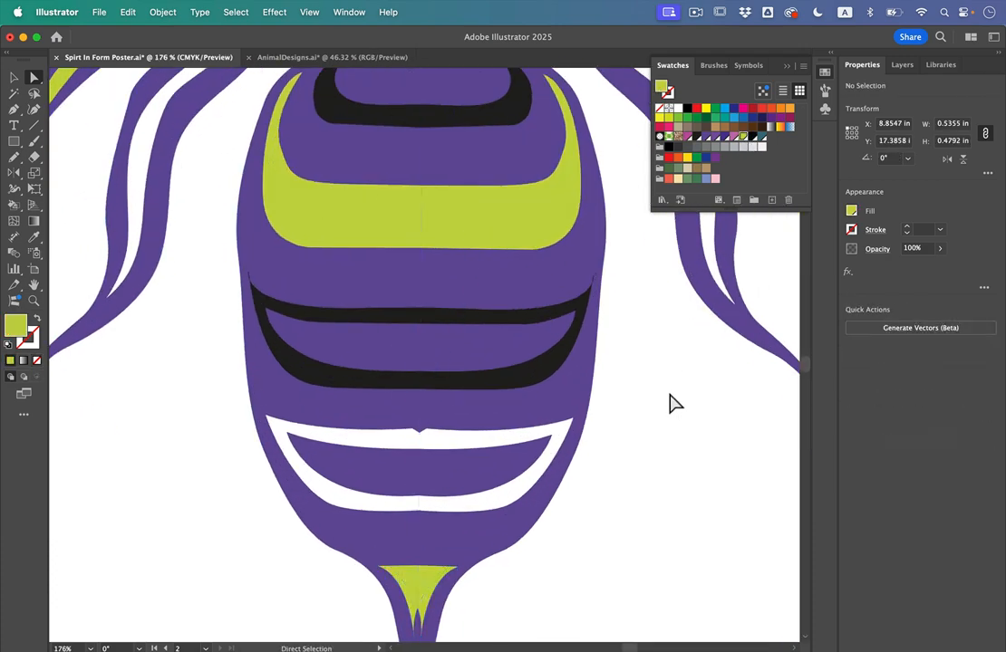
Select the magenta areas of both insect eyes together, fill them with the lime green swatch, and deselect them.
scroll(669, 404, "down", 3)
scroll(663, 404, "right", 3)
scroll(598, 317, "up", 2)
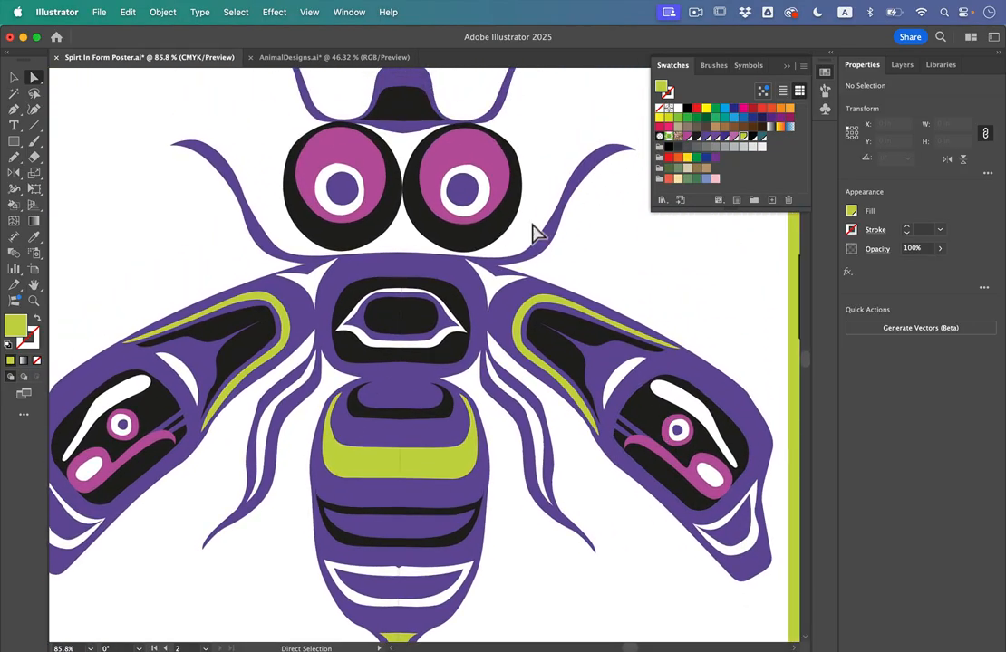
left_click(473, 157)
left_click(361, 168, "shift")
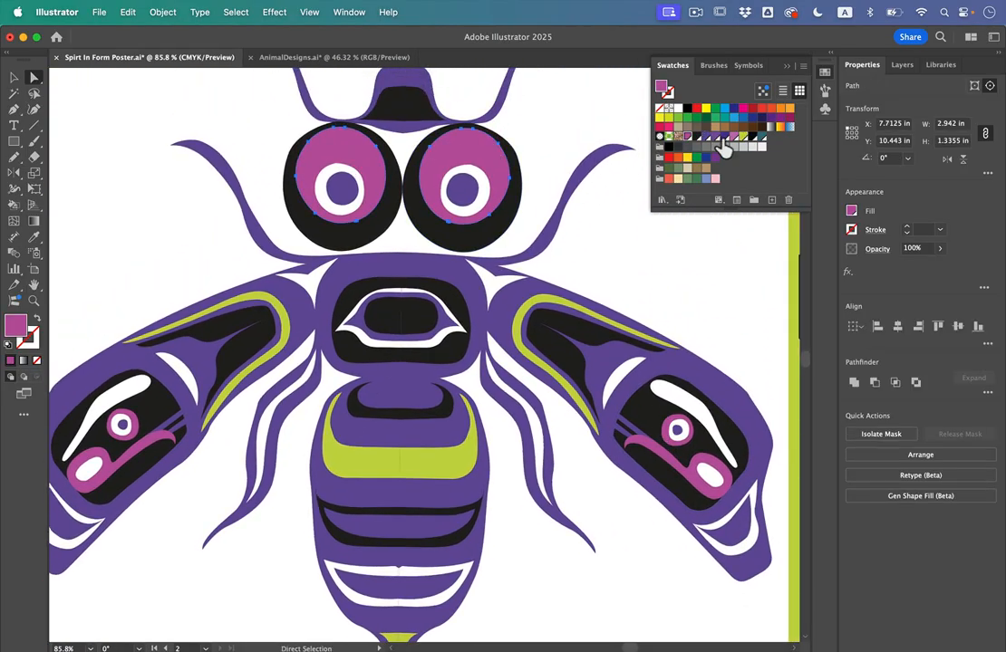
left_click(746, 138)
left_click(597, 286)
scroll(591, 294, "up", 2)
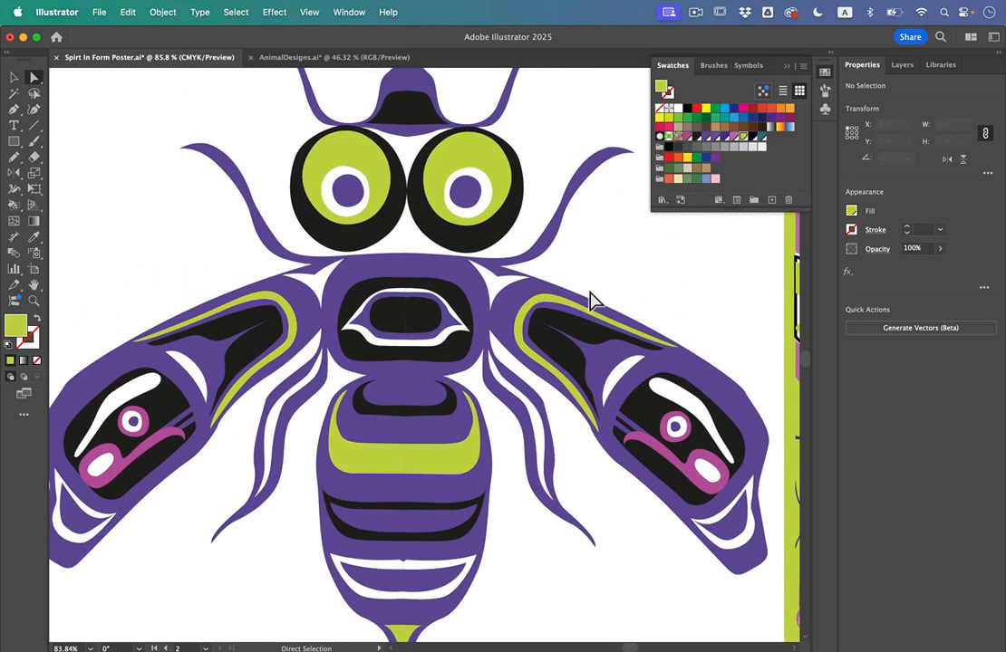
left_click(435, 198)
left_click(411, 151, "shift")
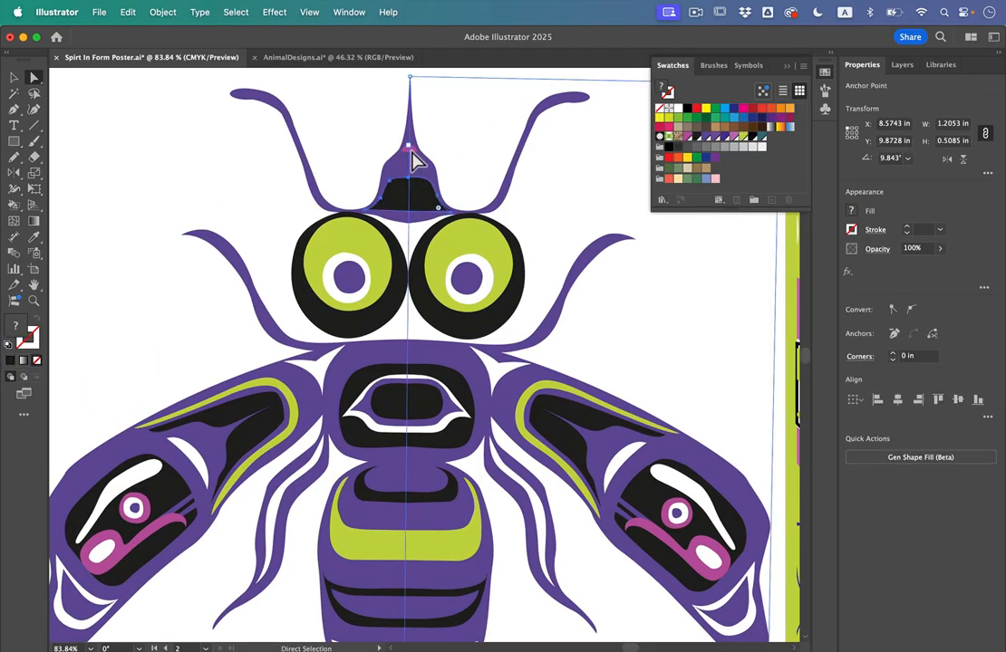
left_click(745, 139)
key("super+z")
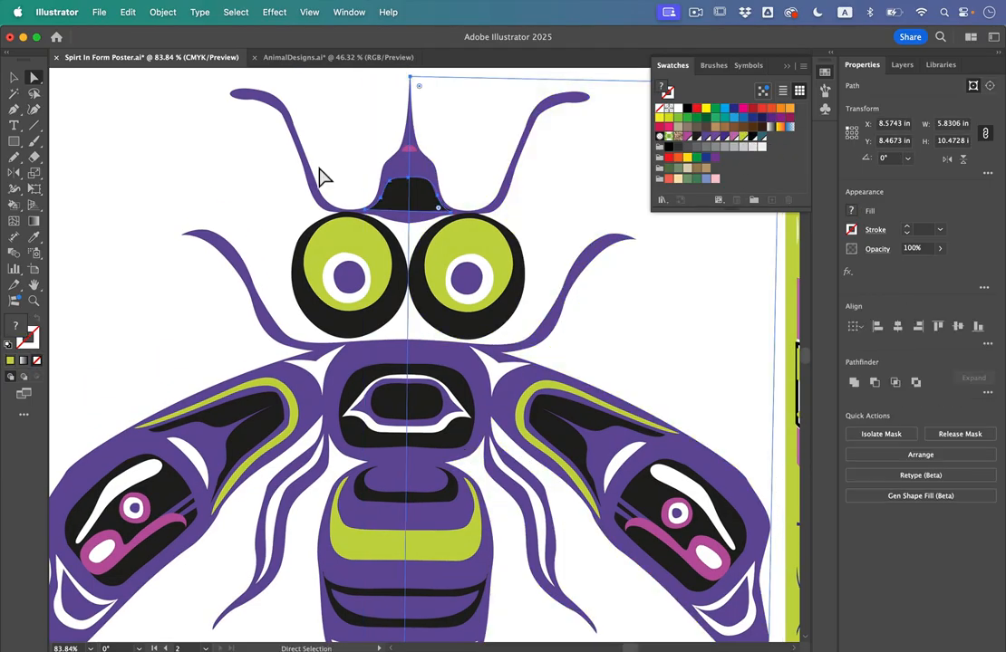
left_click(384, 135)
scroll(399, 136, "up", 3)
scroll(399, 136, "right", 2)
left_click(418, 136)
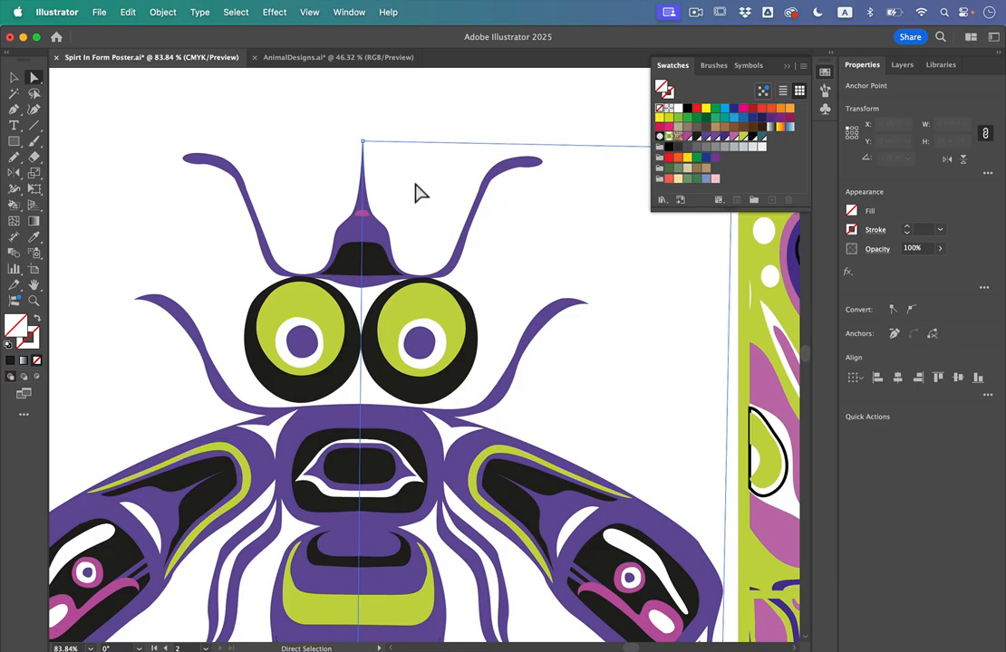
left_click(744, 138)
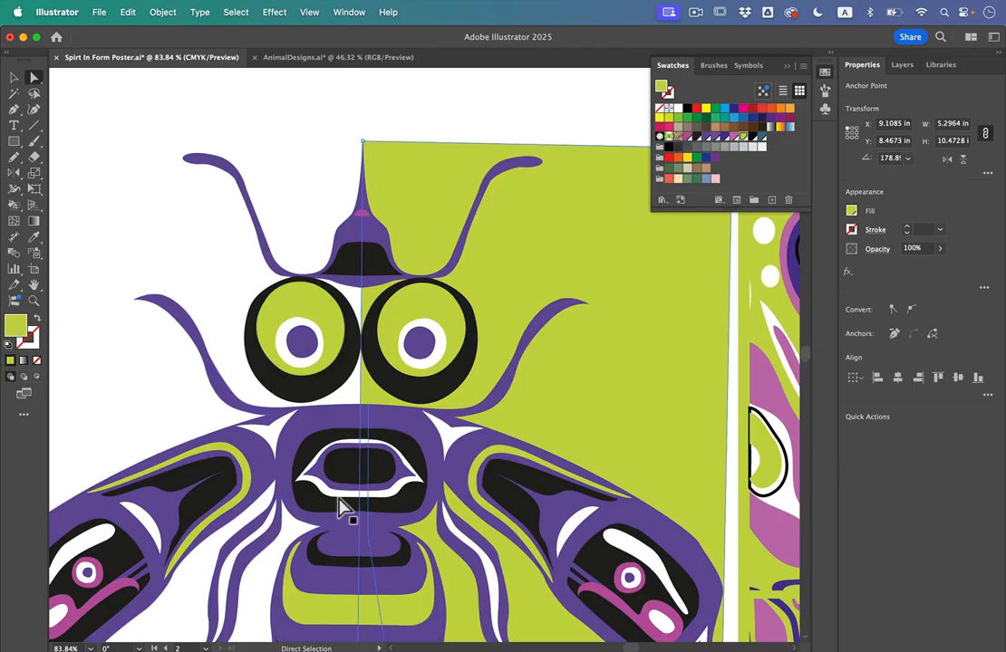
left_click(465, 117)
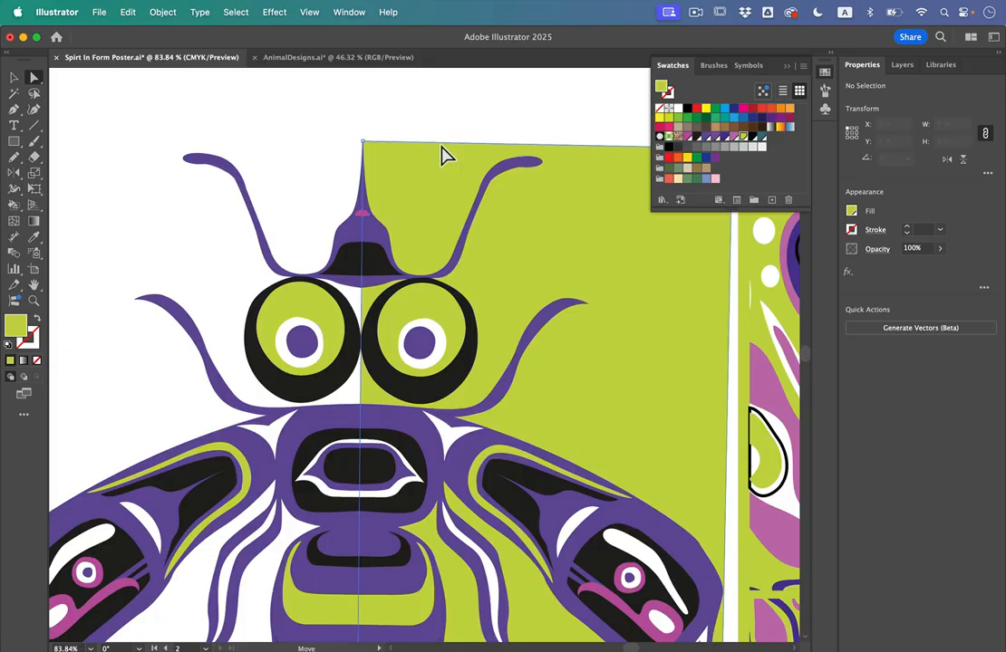
left_click(441, 145)
left_click(471, 101)
key("super+z")
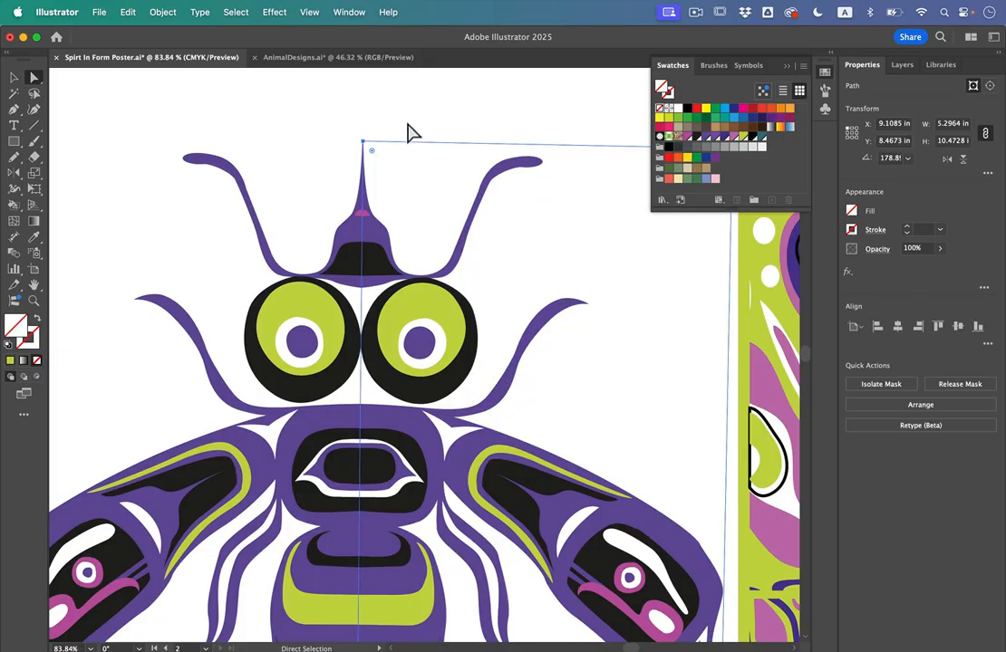
left_click(433, 143)
Fill both halves of the small magenta half-dome above the insect's head with the lime green swatch and deselect them.
scroll(367, 198, "up", 5)
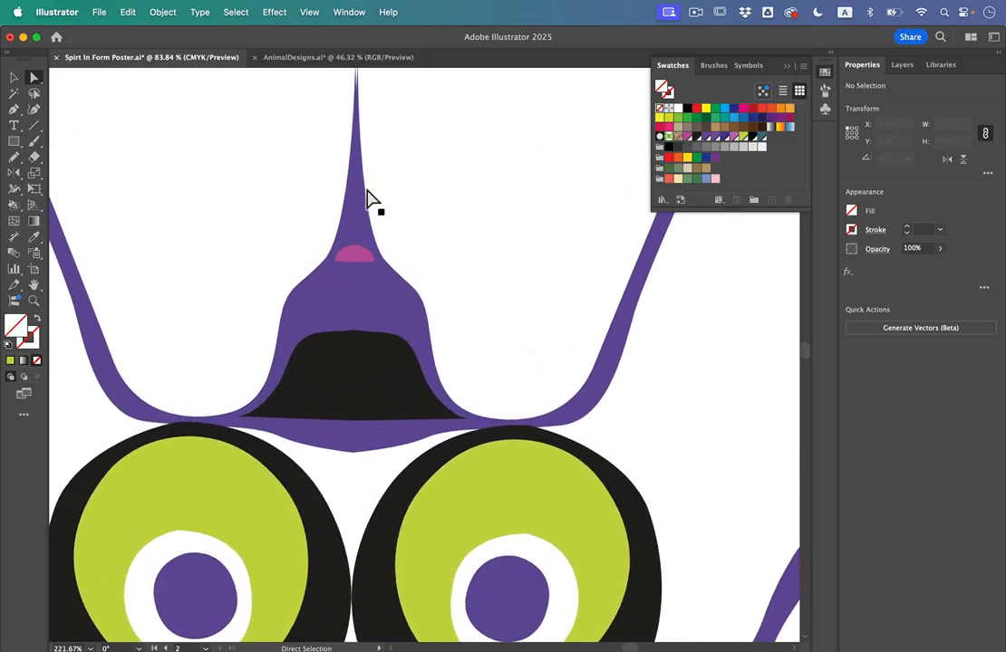
left_click(360, 260)
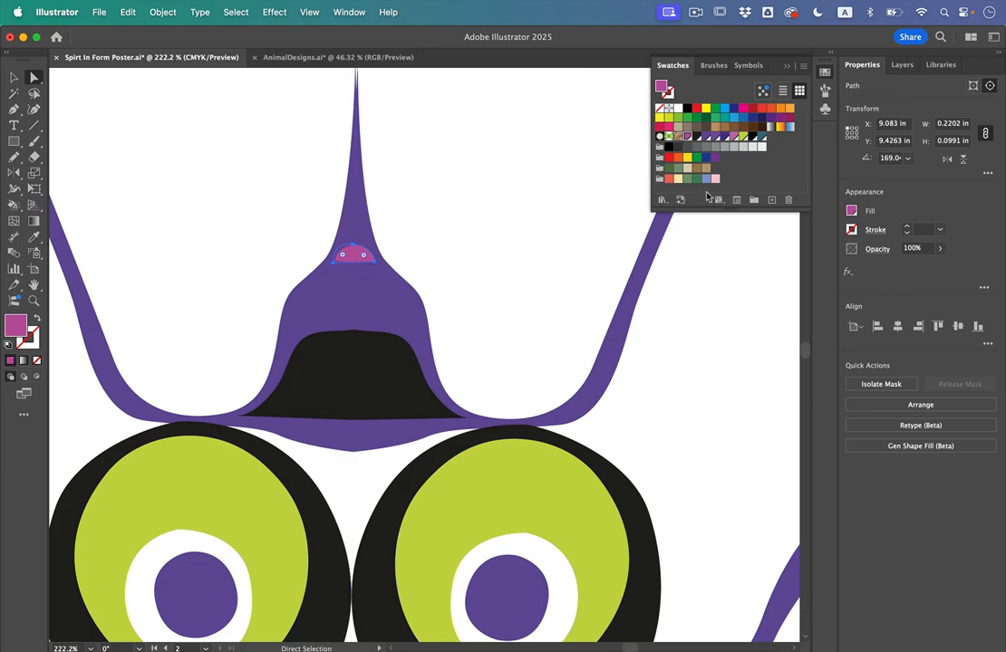
left_click(742, 138)
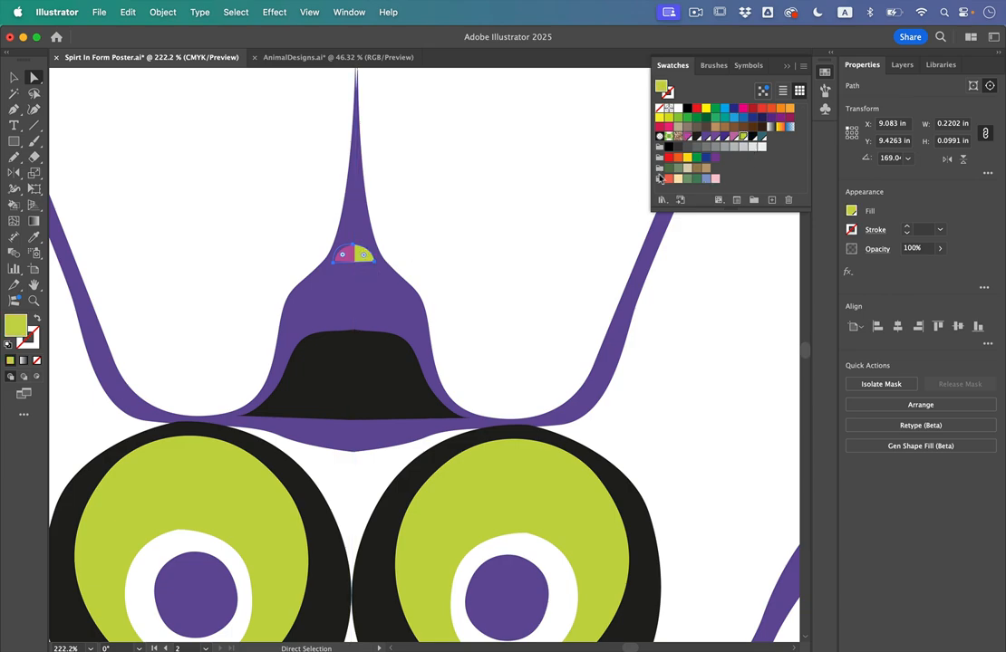
left_click(321, 244)
left_click(352, 255)
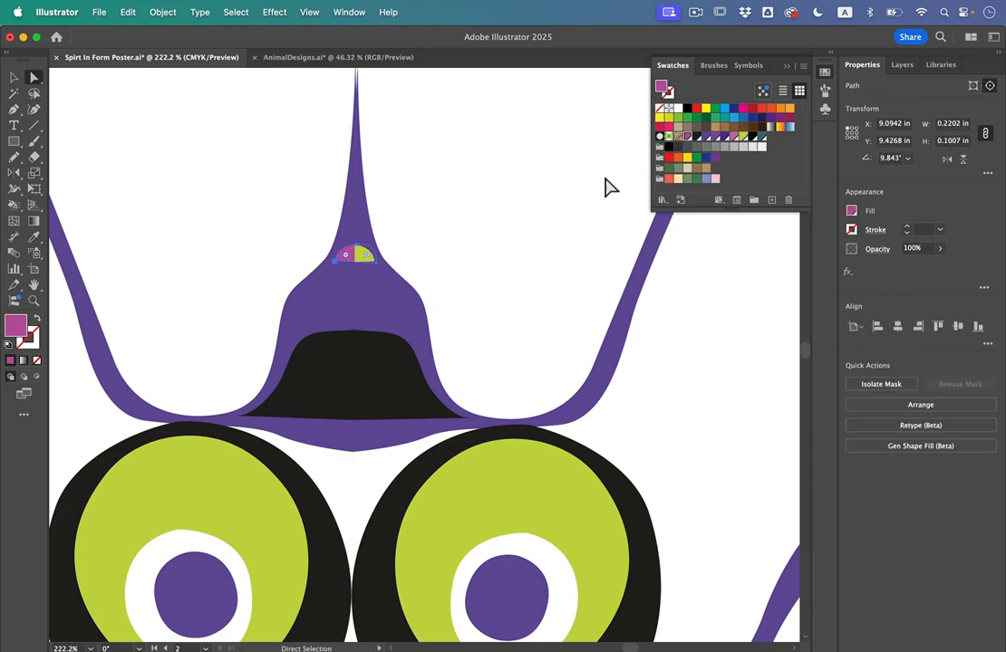
left_click(743, 138)
left_click(503, 233)
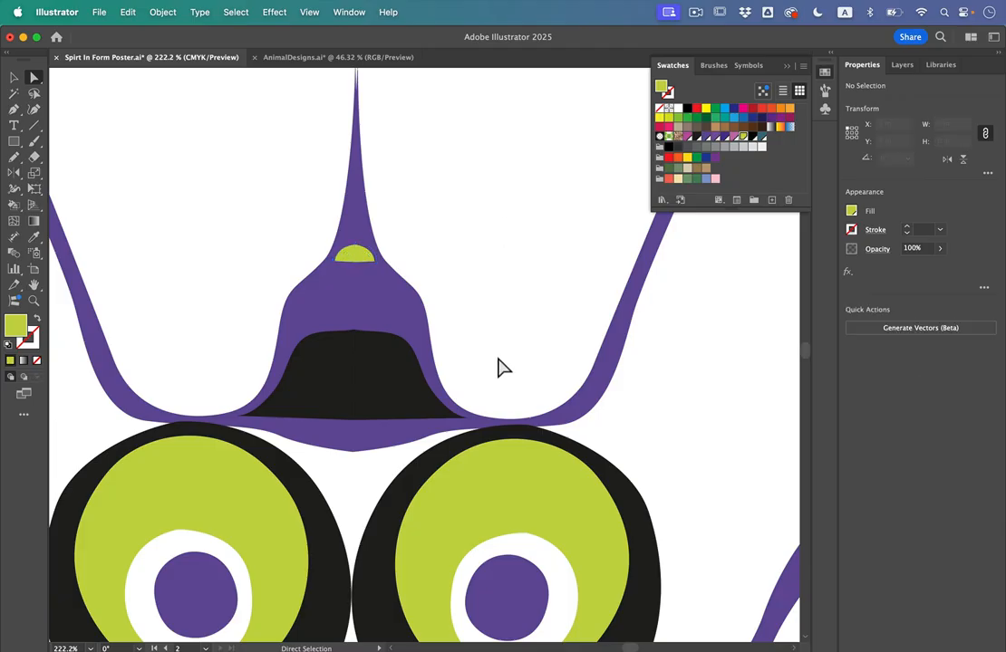
Fill both halves of the black shape in the insect's head with the lime green swatch and deselect them.
left_click(360, 396)
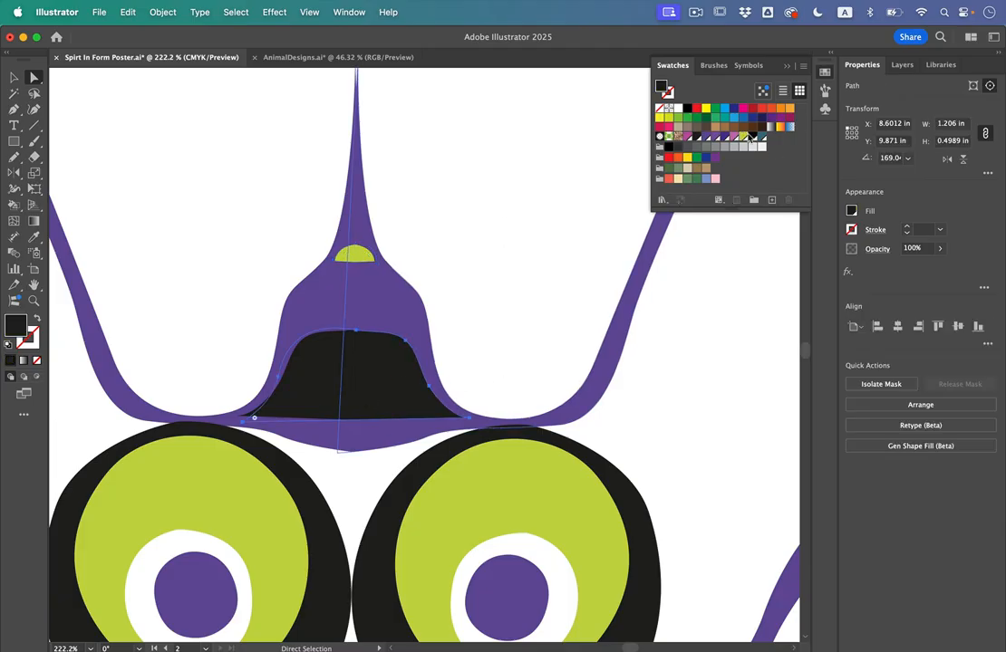
left_click(743, 136)
left_click(570, 253)
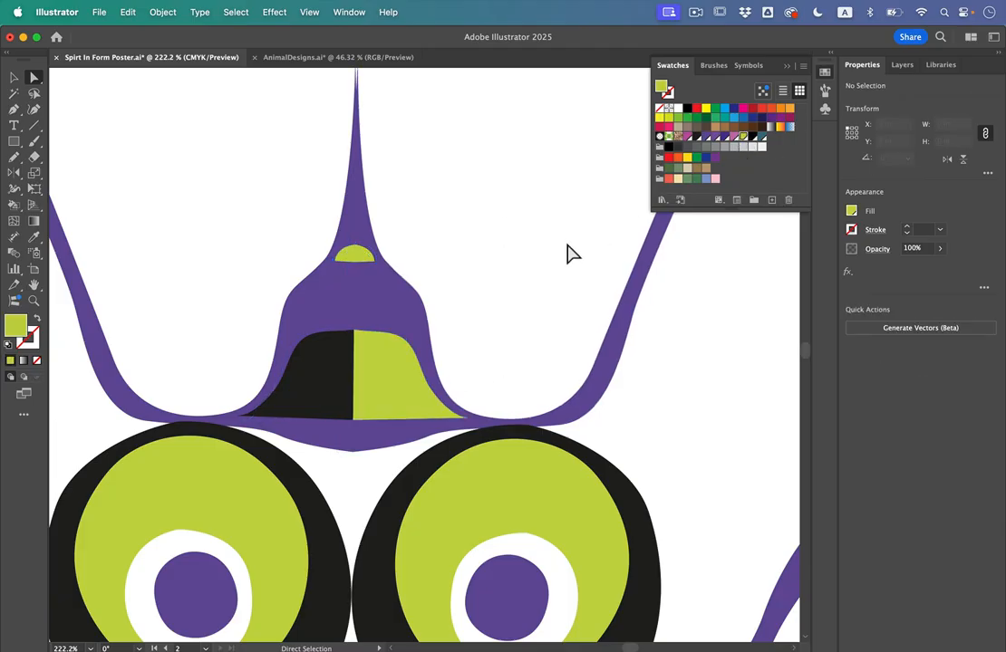
left_click(317, 371)
left_click(512, 231)
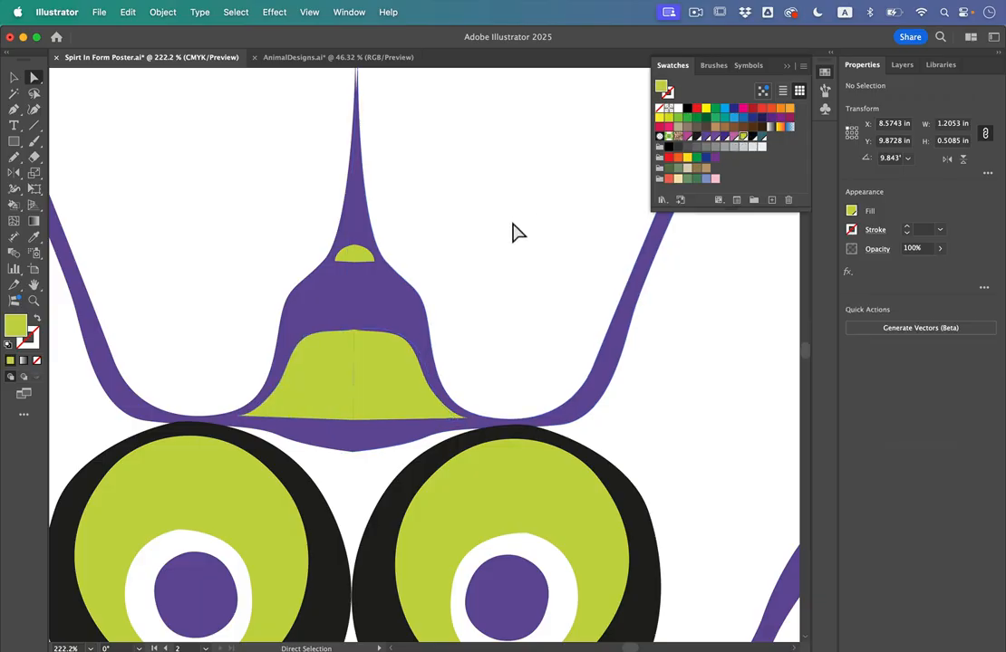
Select both halves of the insect's purple body, fill them with the darker purple swatch, and deselect them.
scroll(514, 231, "down", 5)
scroll(515, 228, "down", 5)
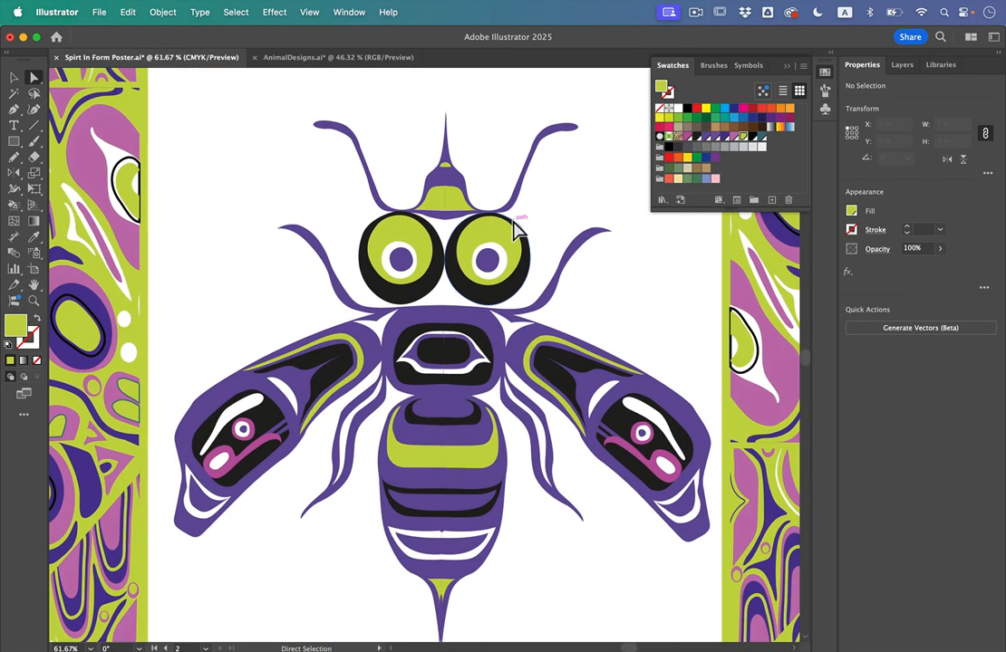
scroll(507, 457, "up", 5)
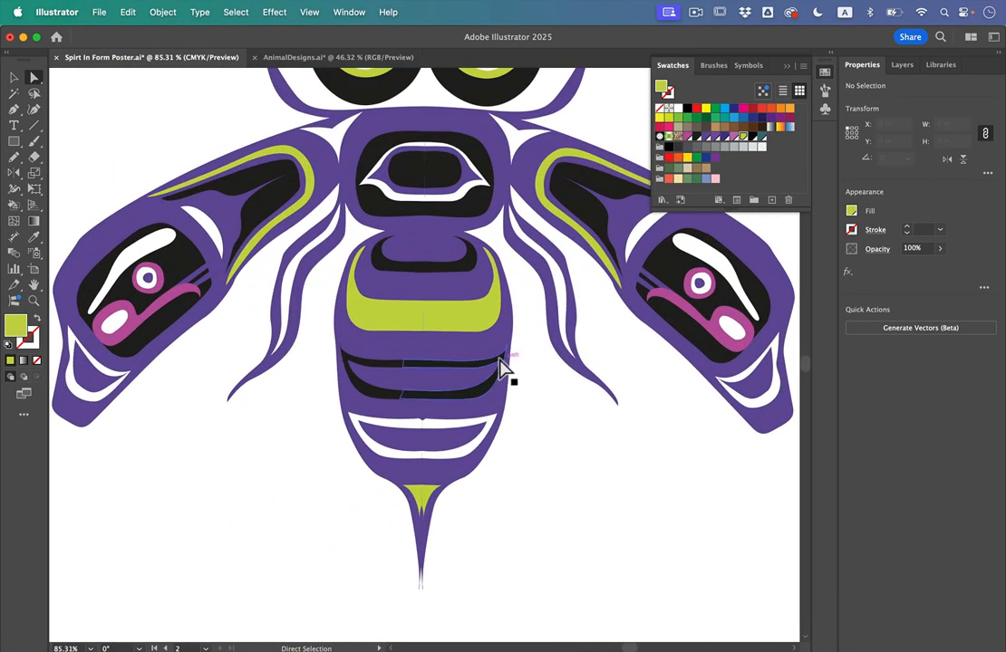
left_click(379, 363)
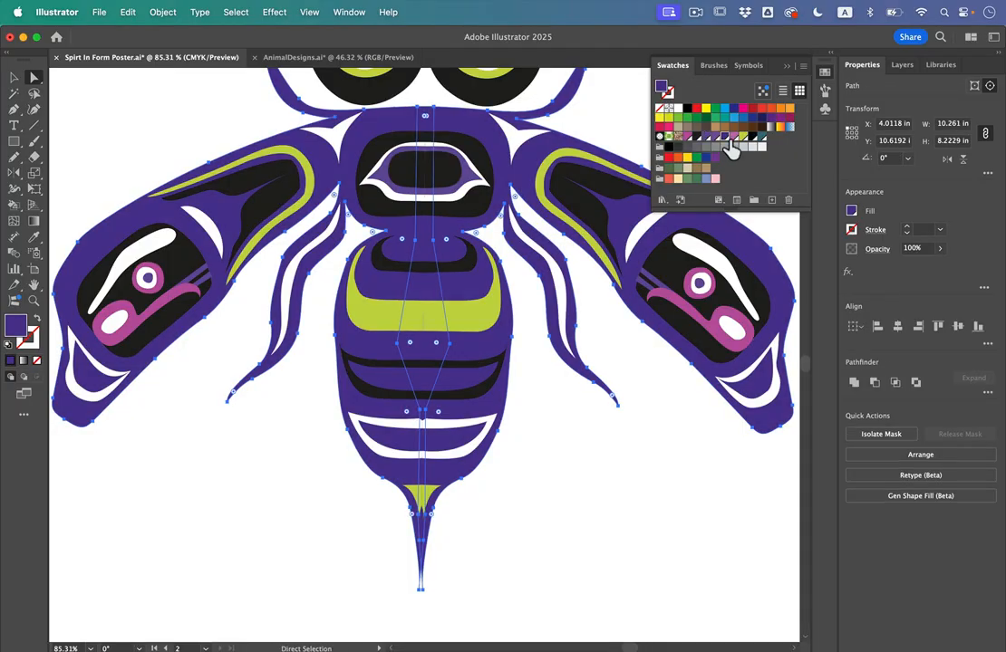
scroll(559, 427, "down", 5)
scroll(556, 416, "right", 3)
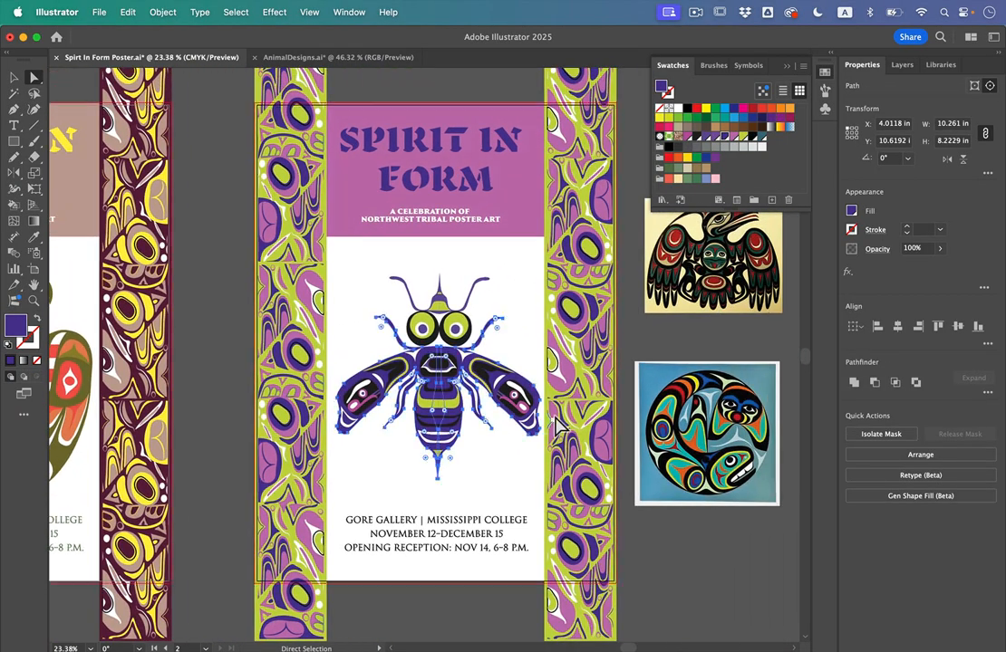
left_click(505, 479)
Select the gallery, date and reception text group on the insect poster, fill it with the dark purple swatch, and deselect it.
left_click(462, 536)
key("v")
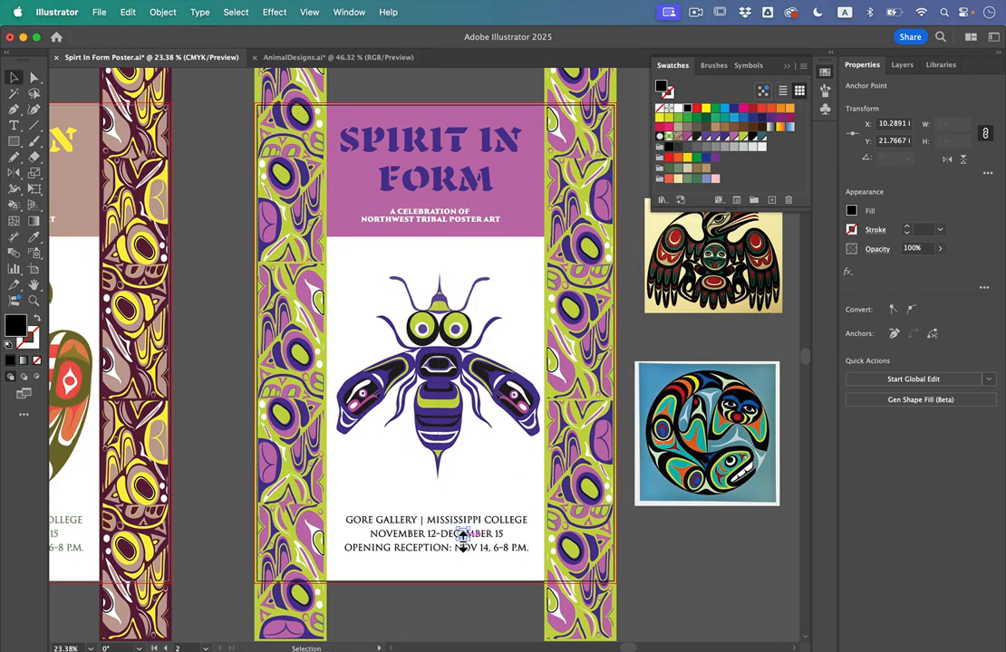
left_click(461, 579)
left_click(456, 548)
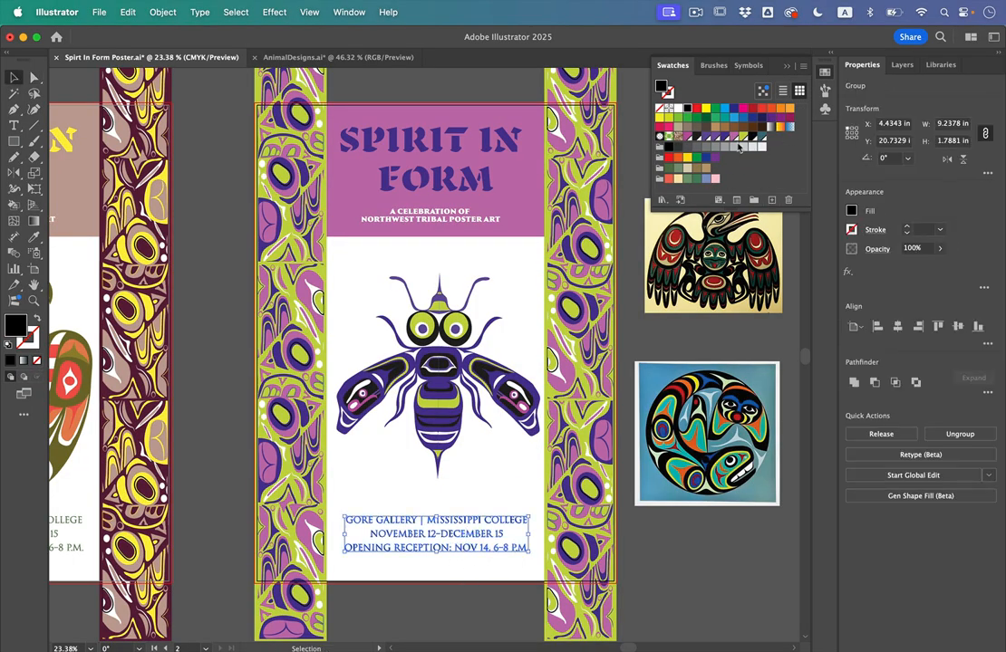
left_click(724, 148)
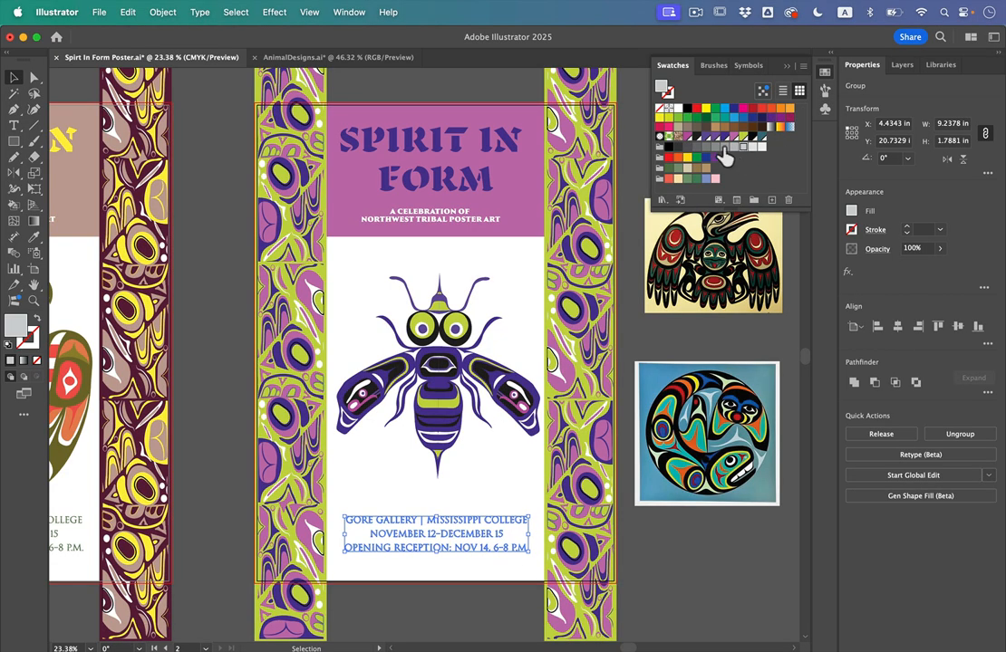
left_click(716, 137)
left_click(641, 343)
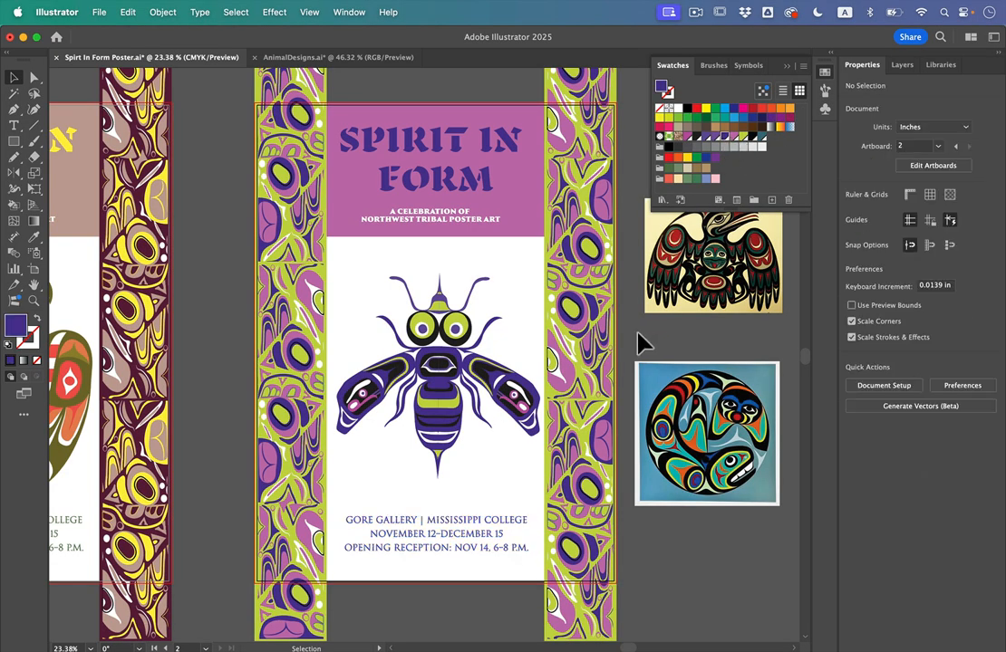
Select the two tribal art reference images beside the insect poster and delete them.
scroll(640, 343, "down", 5)
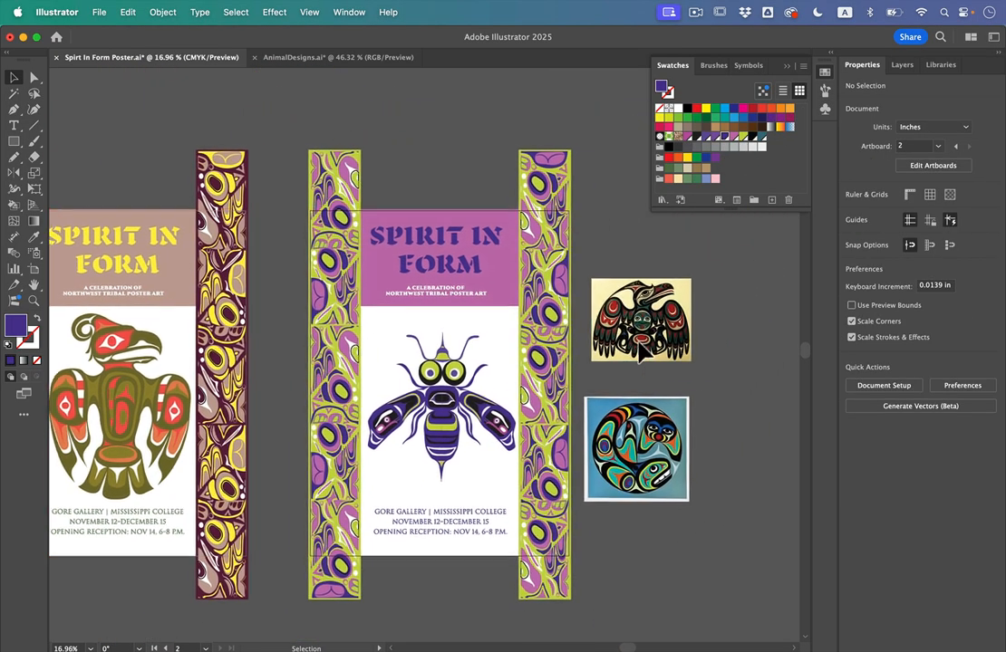
left_click_drag(712, 310, 578, 401)
key("Delete")
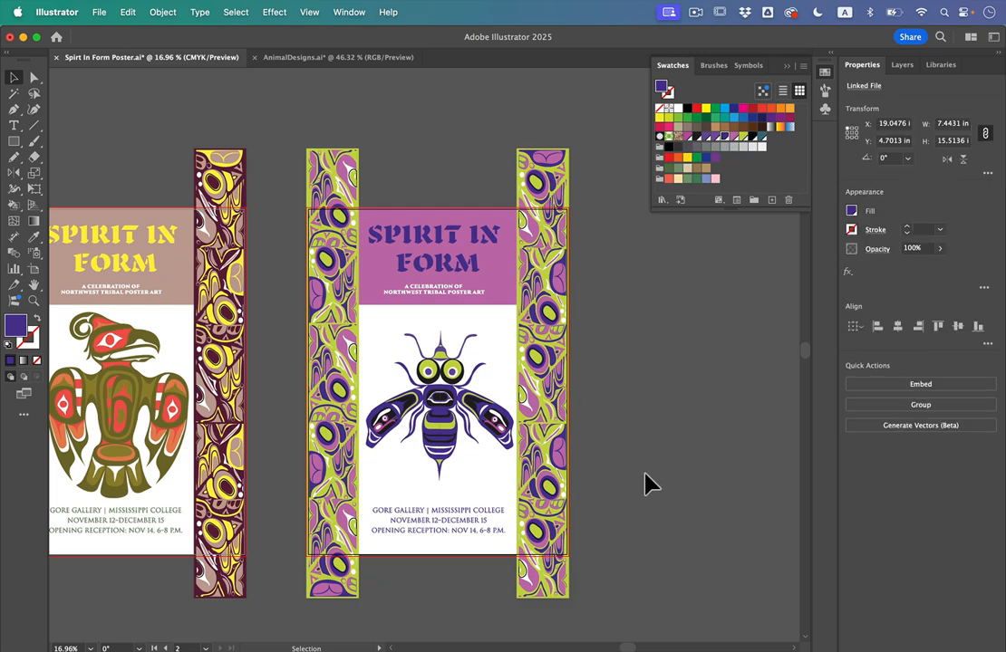
Bring both posters into view and turn on Trim View to hide the artwork outside the artboards.
scroll(645, 483, "left", 3)
scroll(675, 478, "left", 1)
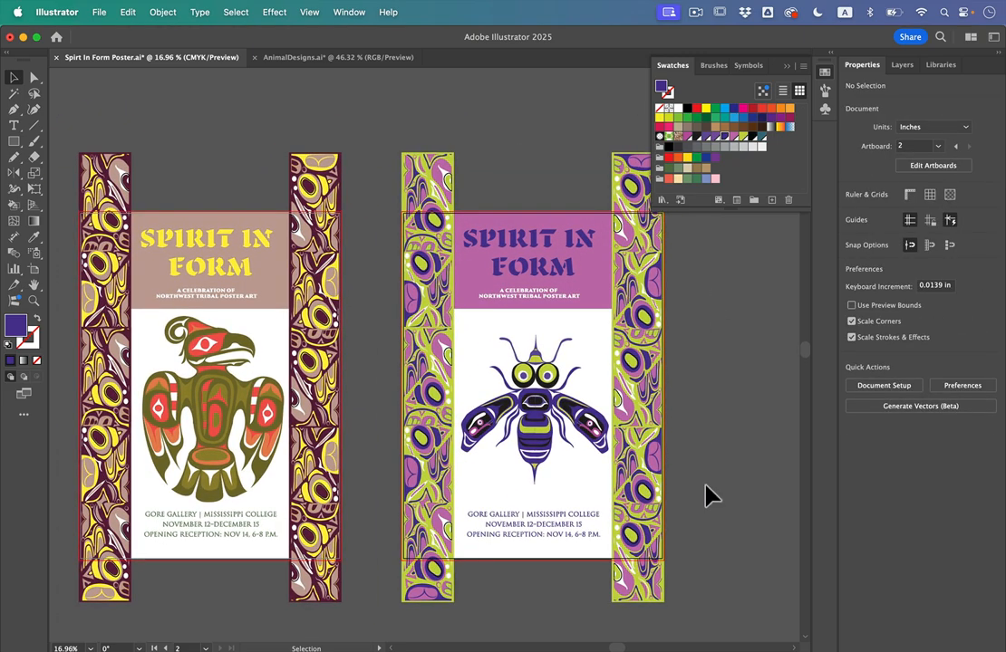
scroll(704, 483, "up", 1)
scroll(704, 483, "right", 1)
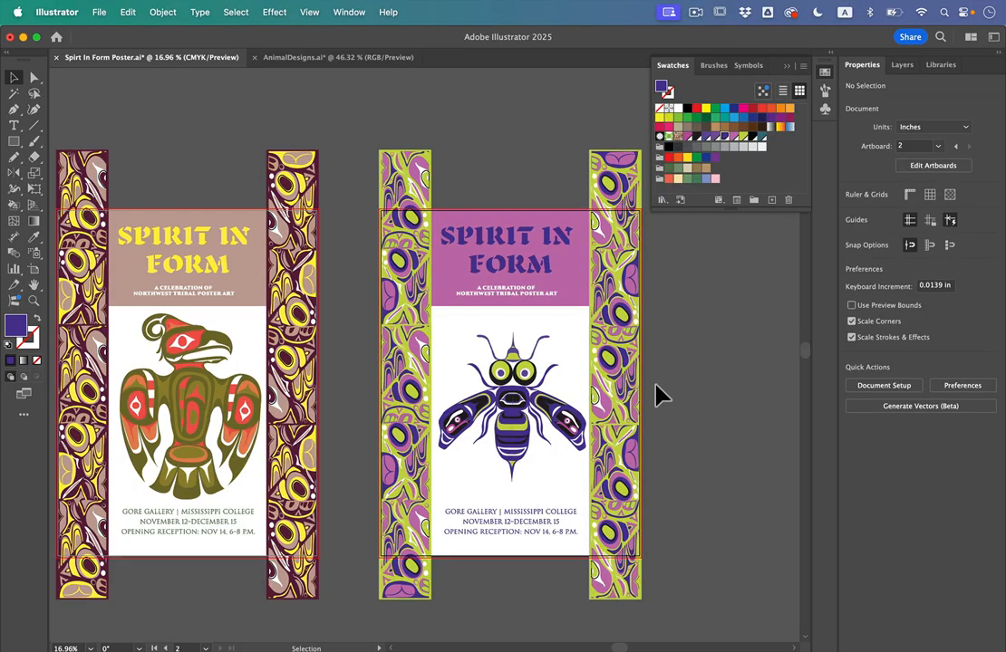
left_click(310, 12)
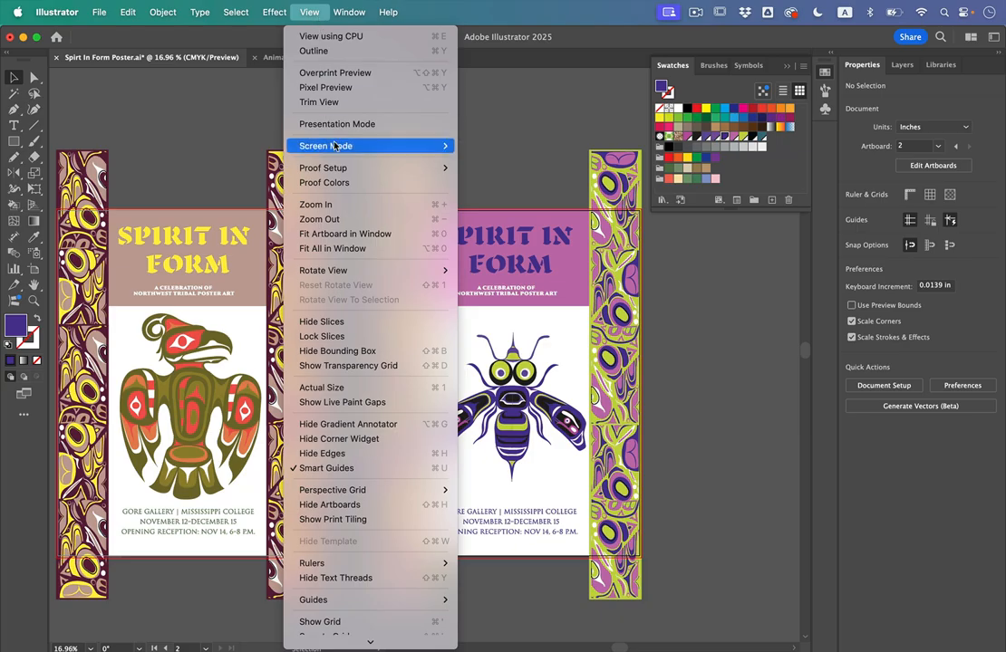
left_click(347, 105)
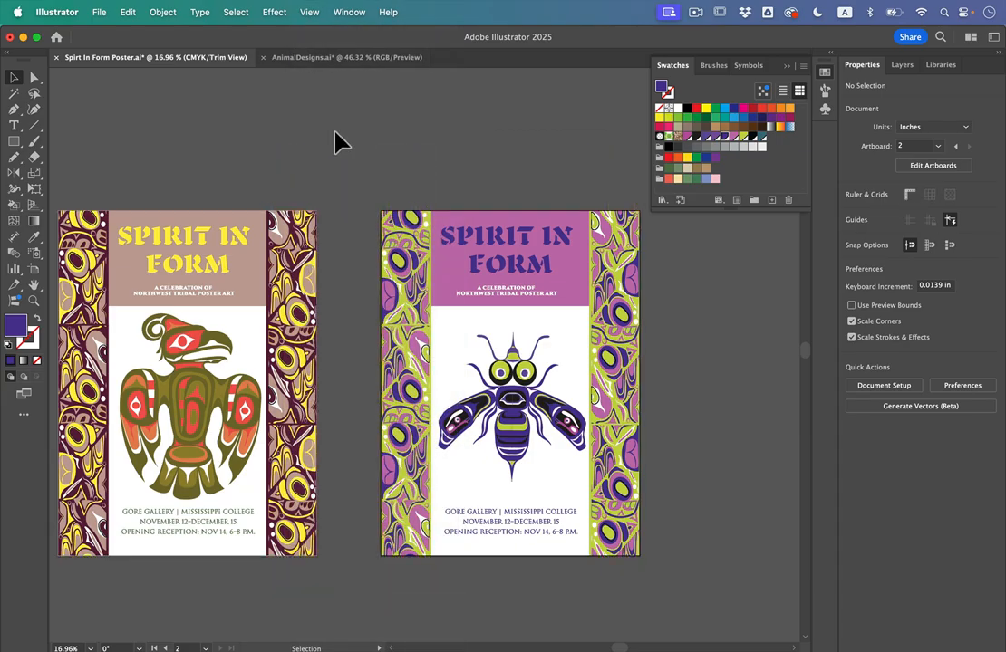
Save the poster document with both finished versions in view.
scroll(308, 105, "down", 1)
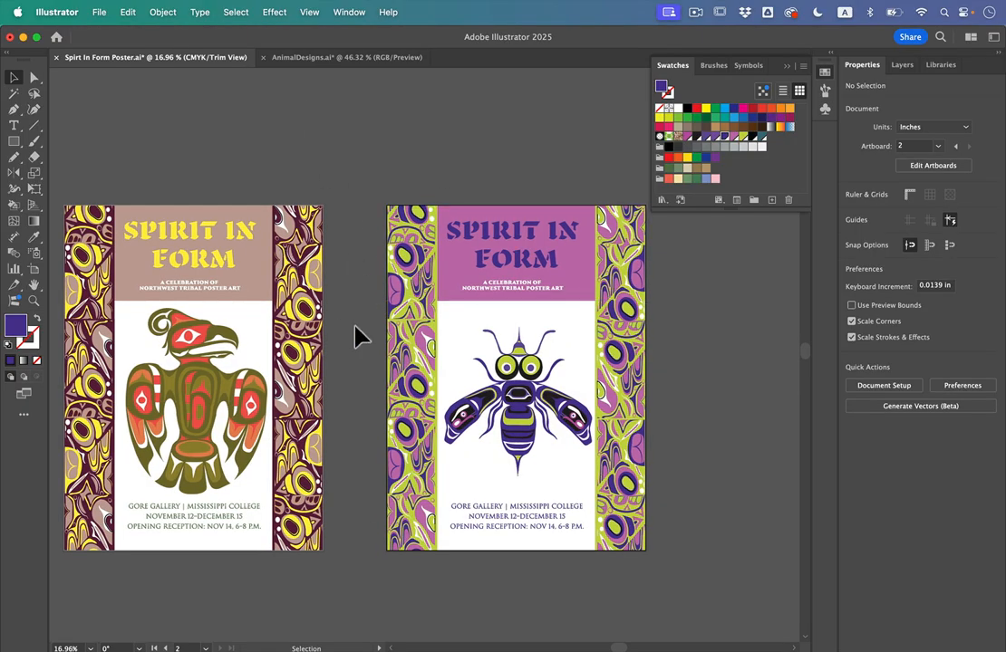
left_click(104, 12)
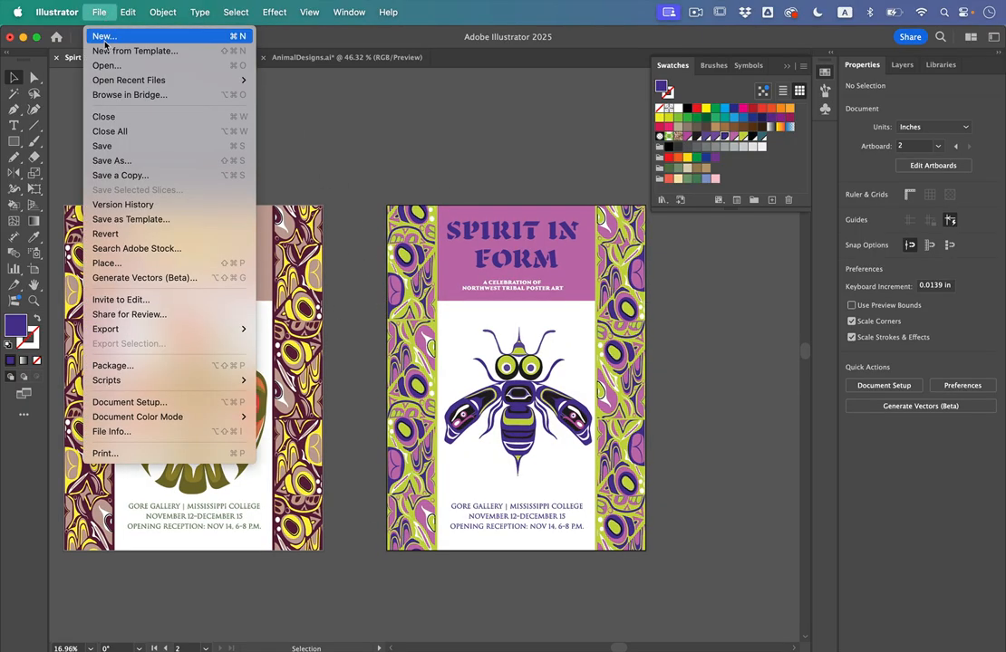
left_click(155, 152)
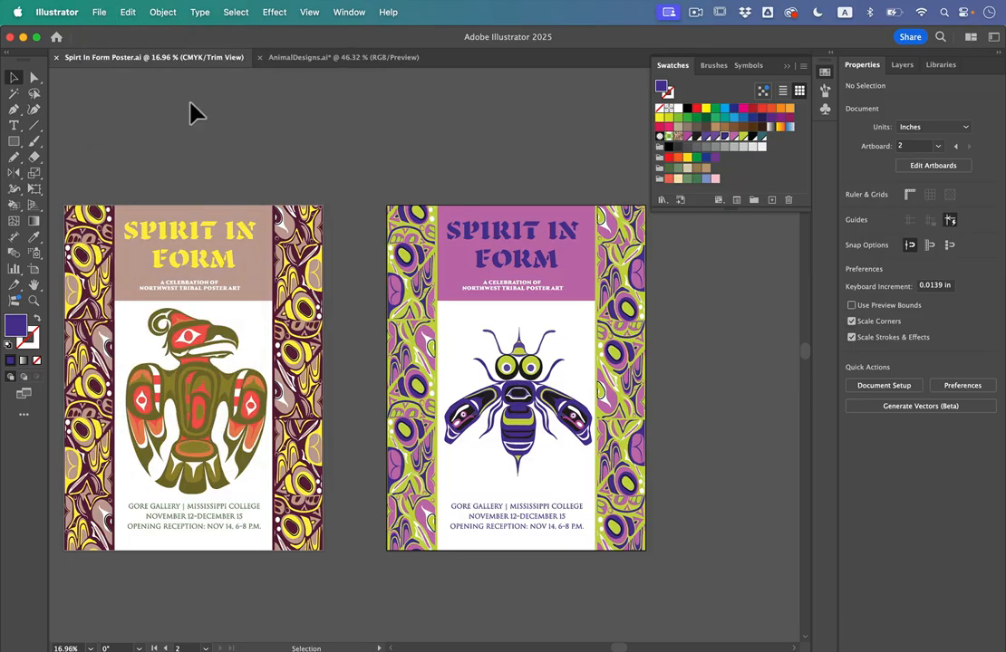